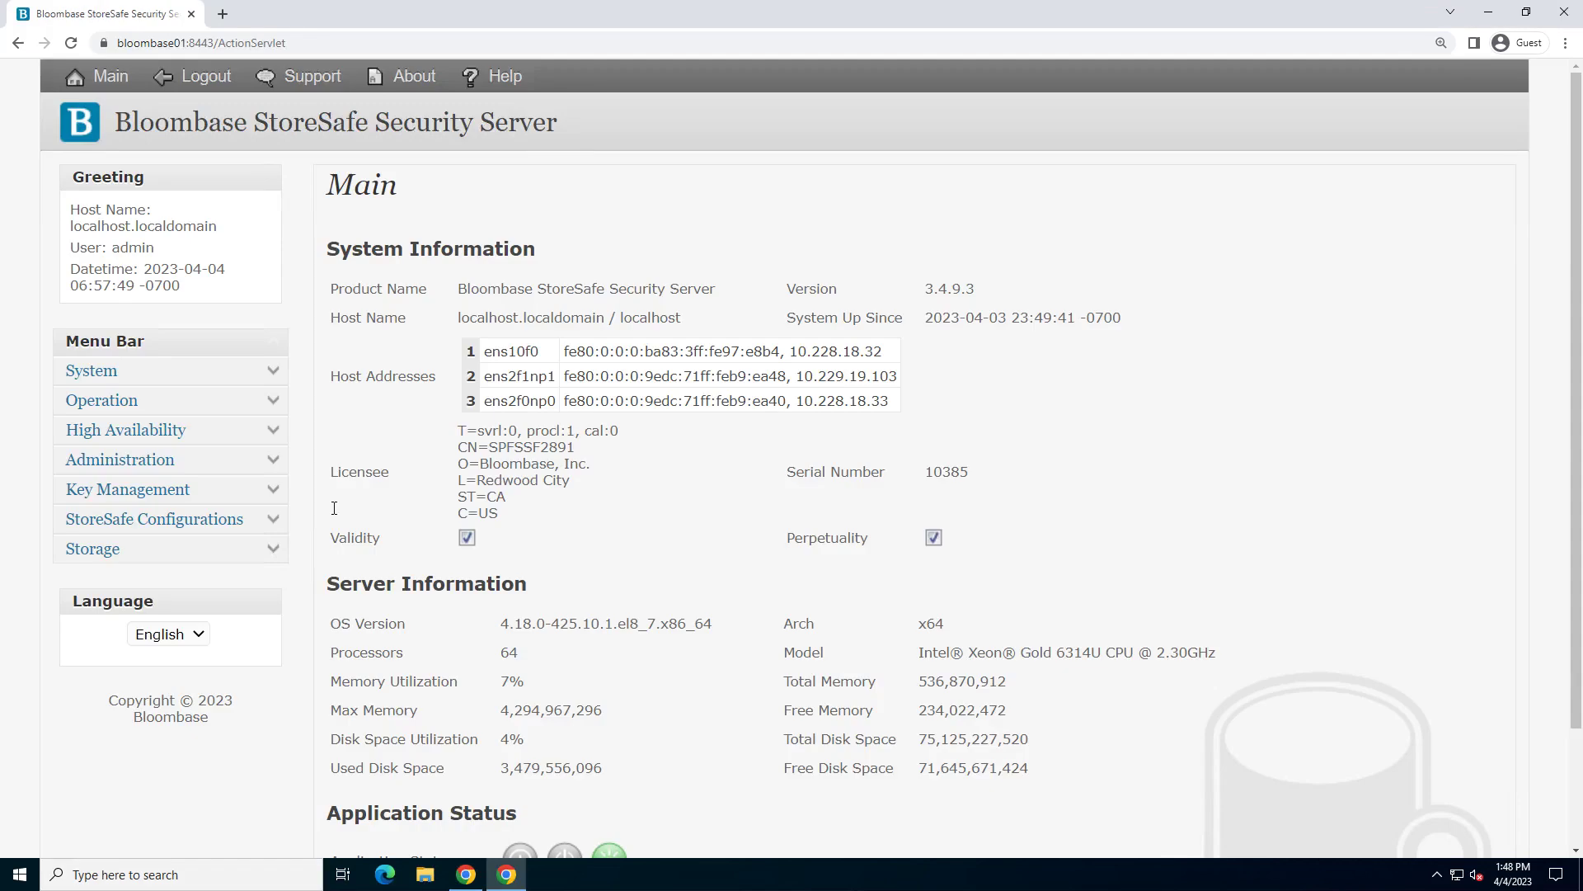
Step: List the key wrappers under Key Management and open key01 in Modify Key Wrapper
click(277, 491)
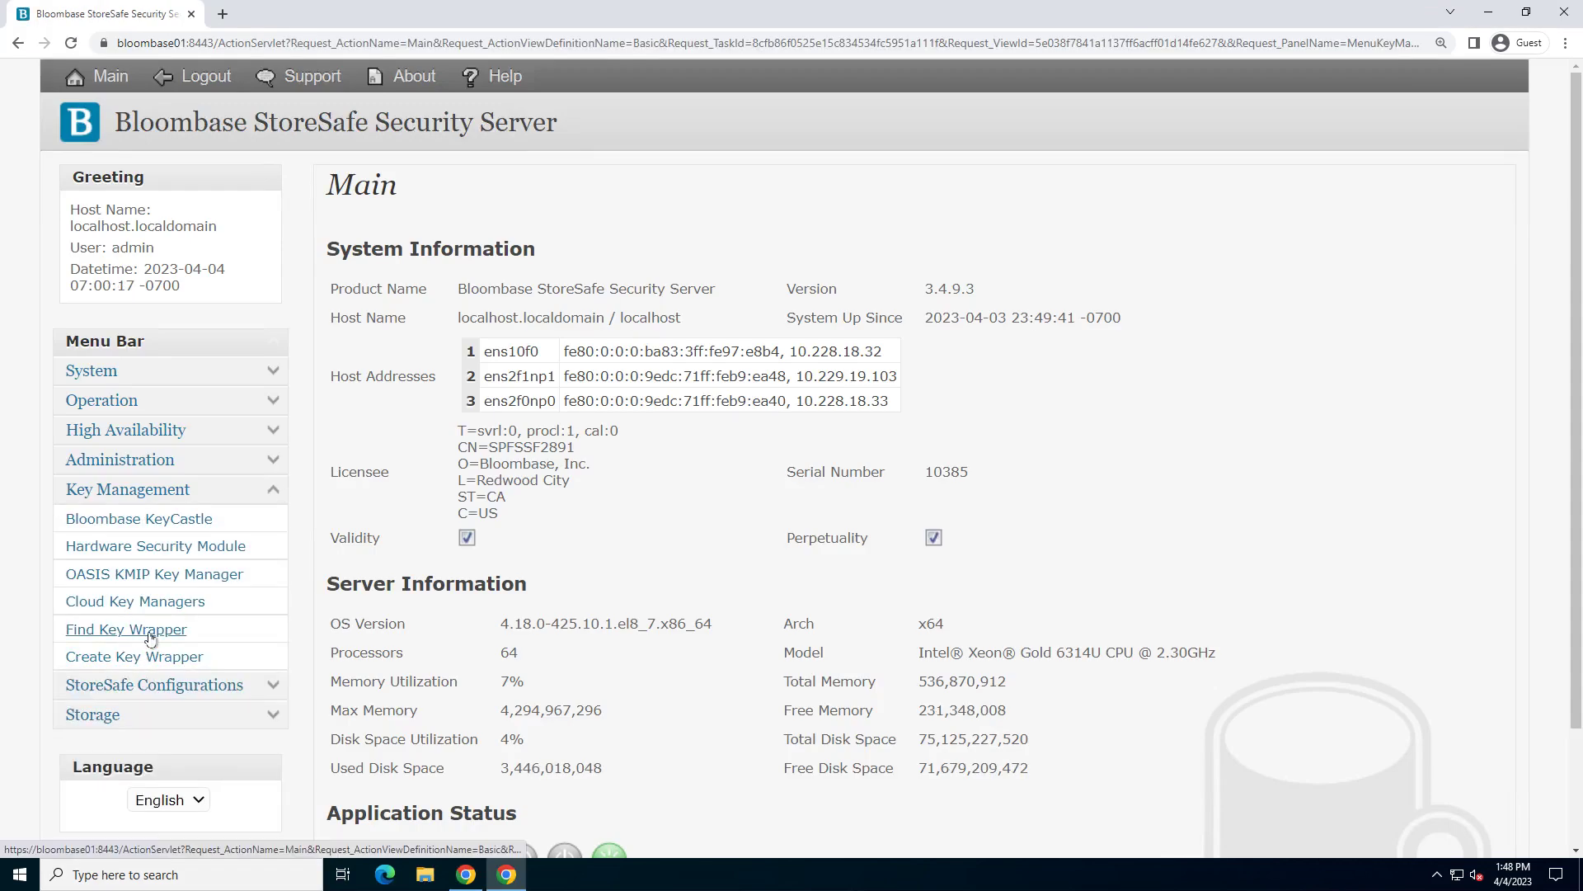
click(150, 634)
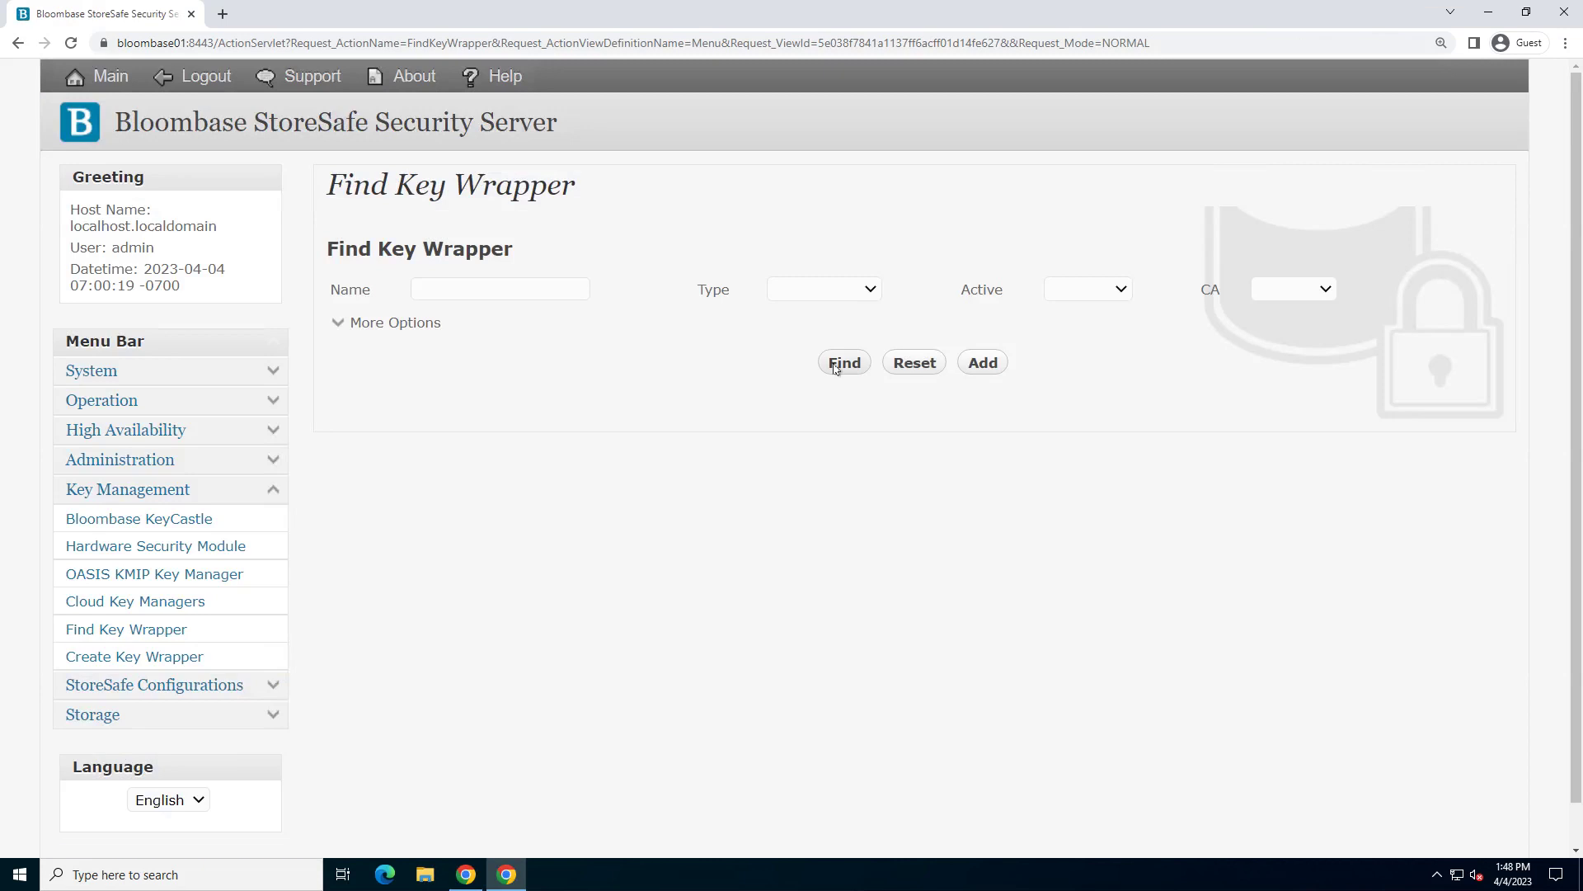
click(836, 364)
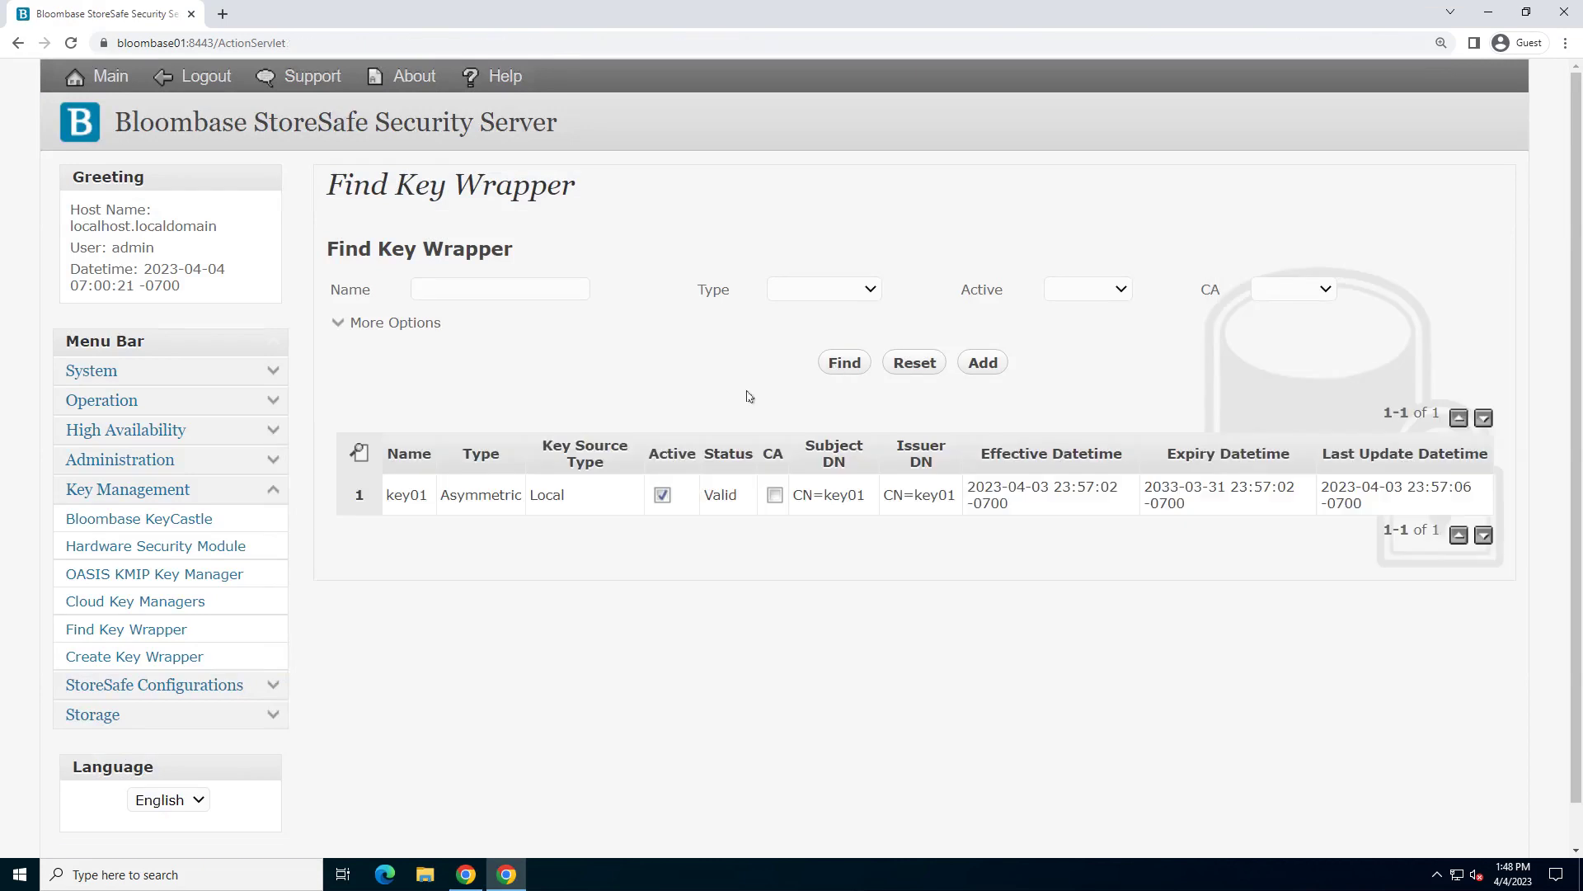
click(417, 494)
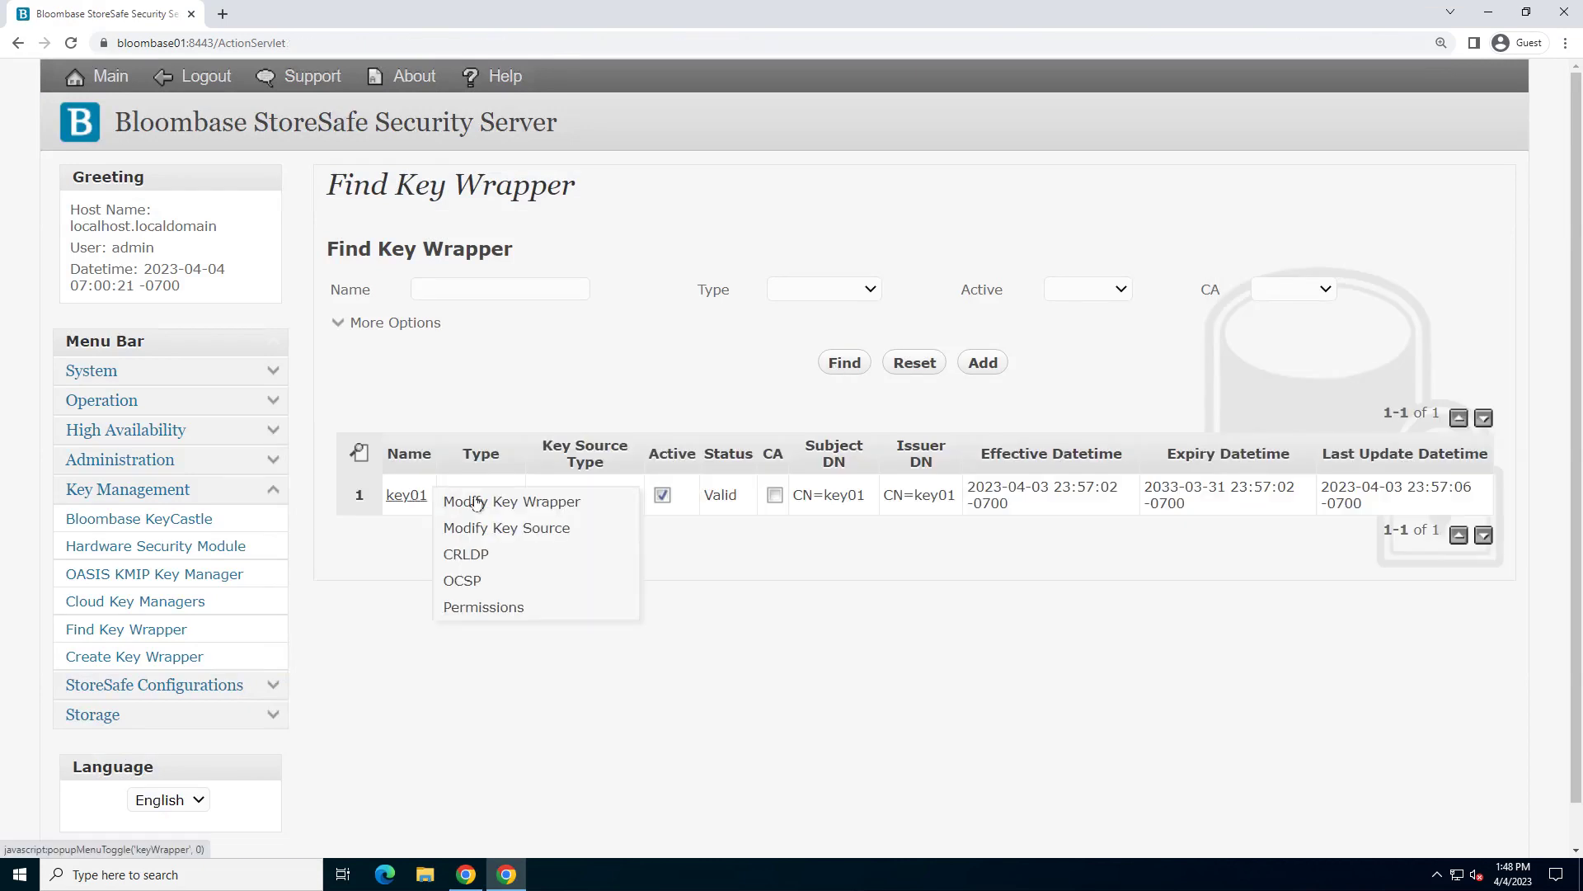
click(476, 503)
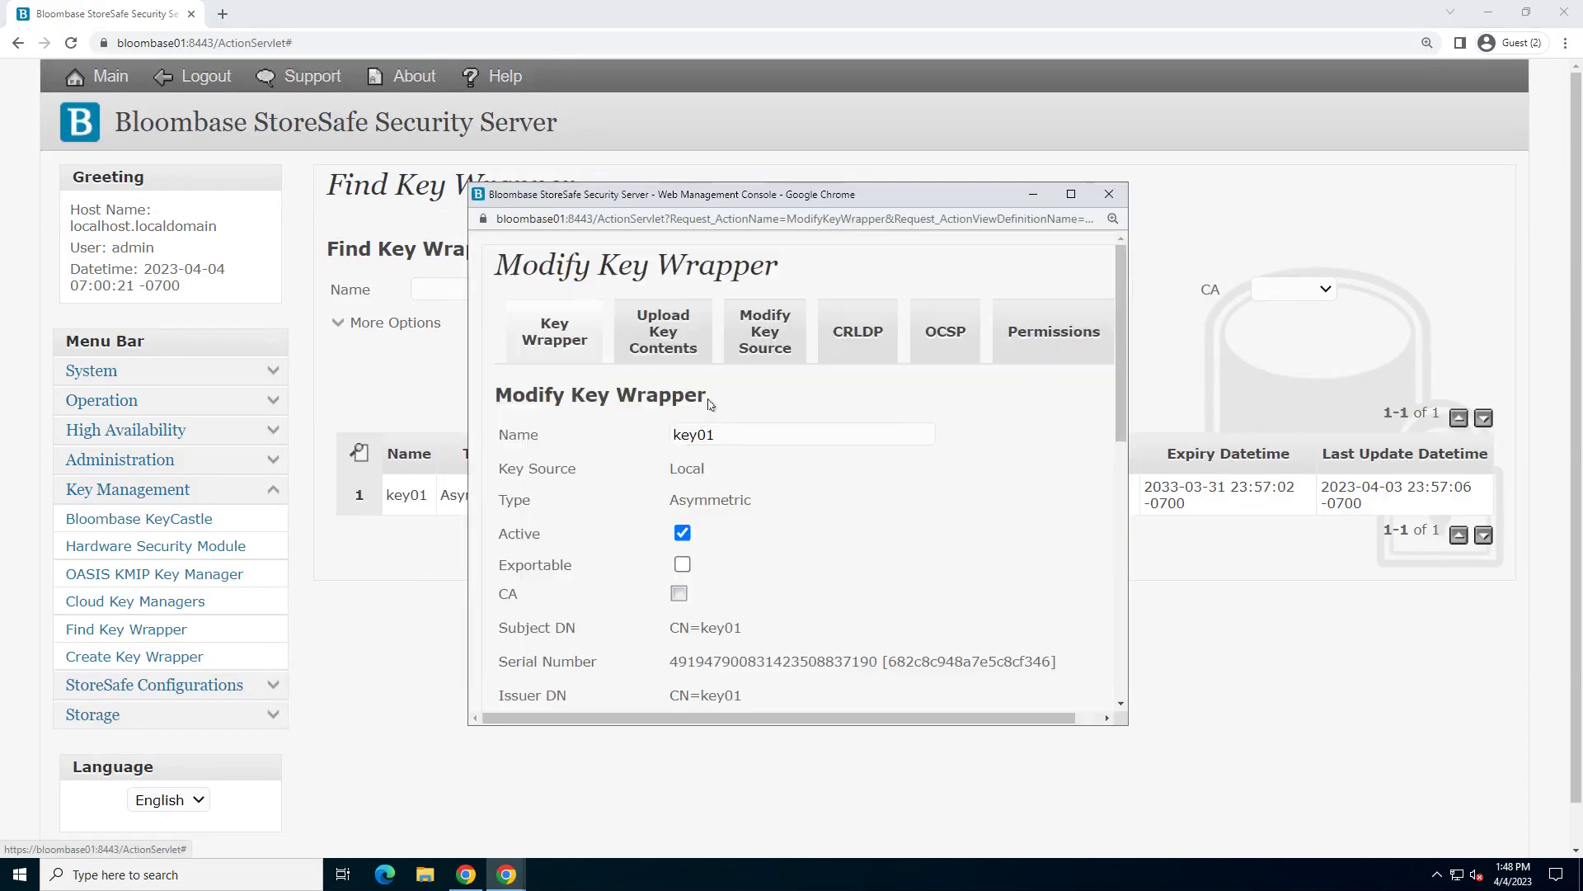
Step: Review key01's name, signature algorithm, revocation and certificate chain details, and close its window without changes
double_click(668, 442)
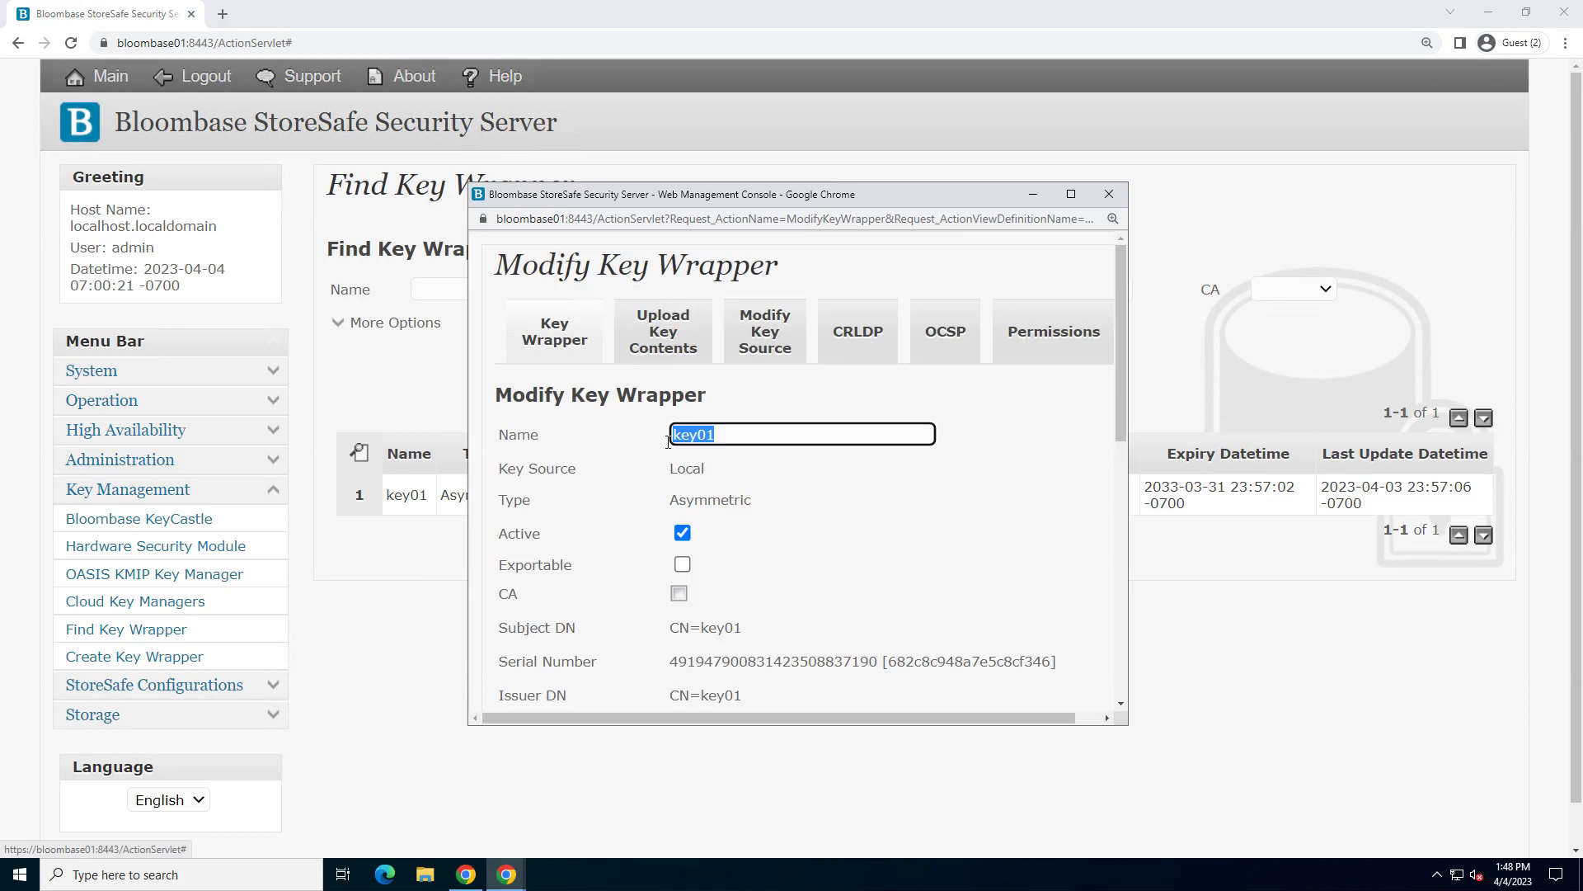
scroll(779, 551, down, 4)
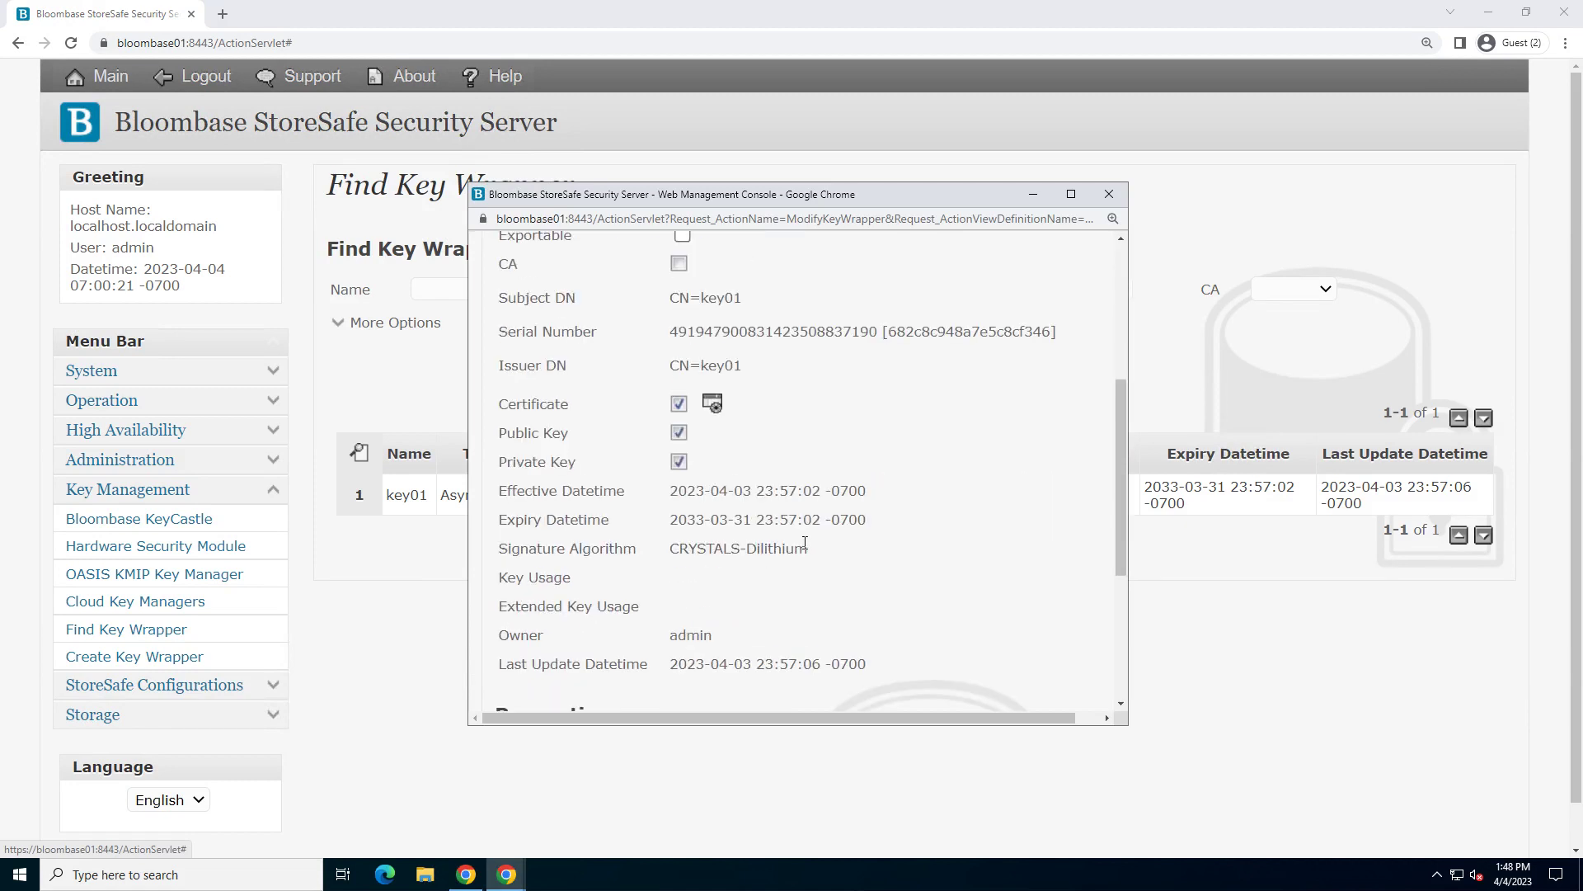
triple_click(672, 547)
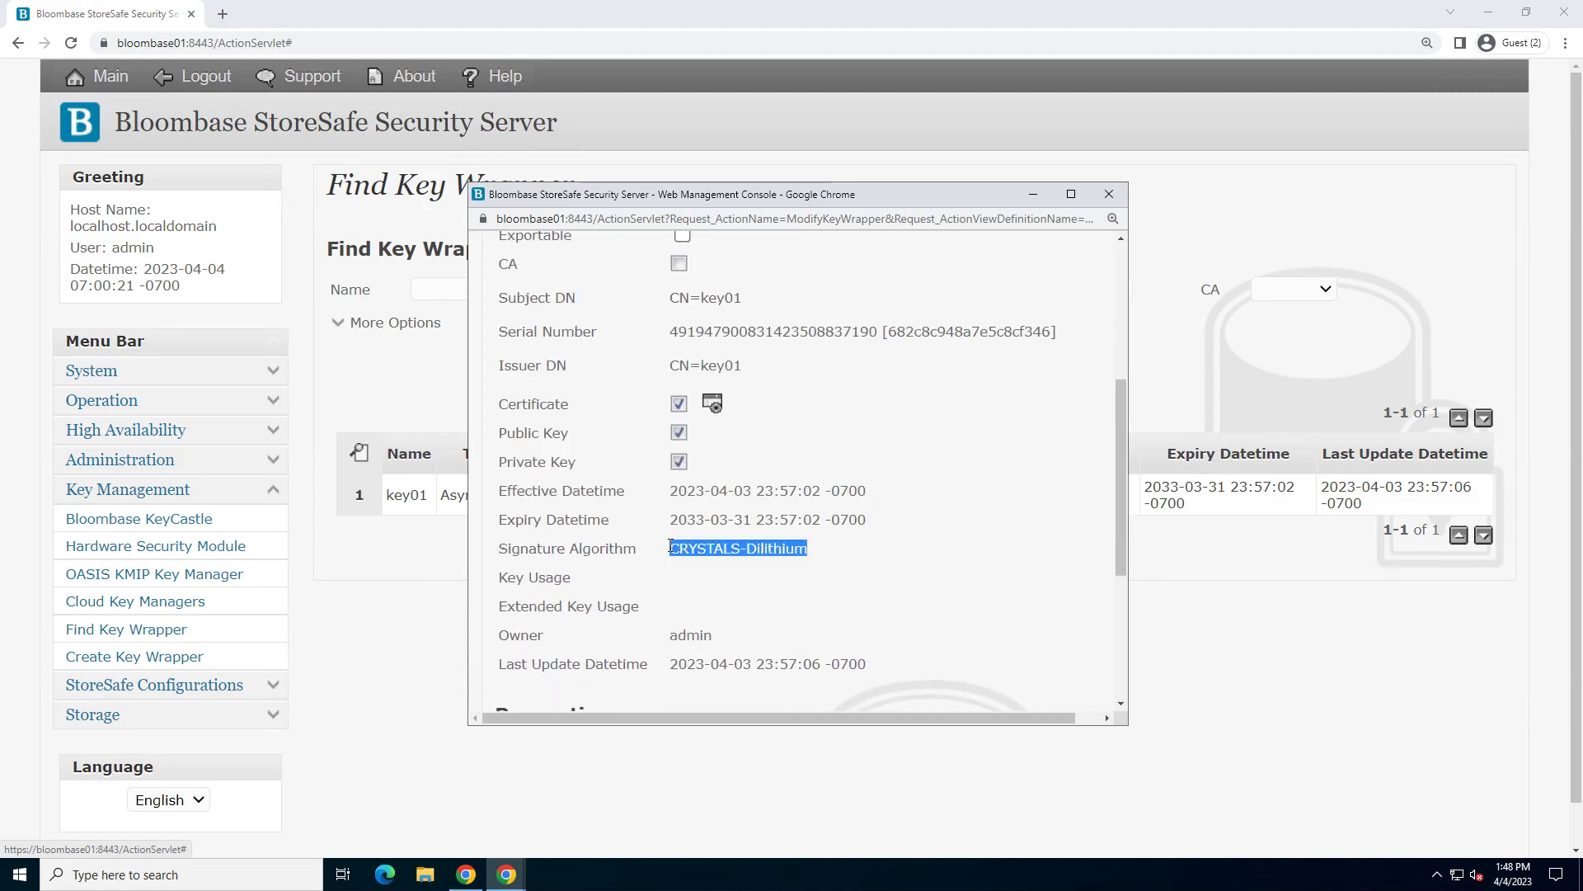
click(913, 581)
scroll(907, 594, down, 1)
scroll(884, 654, down, 3)
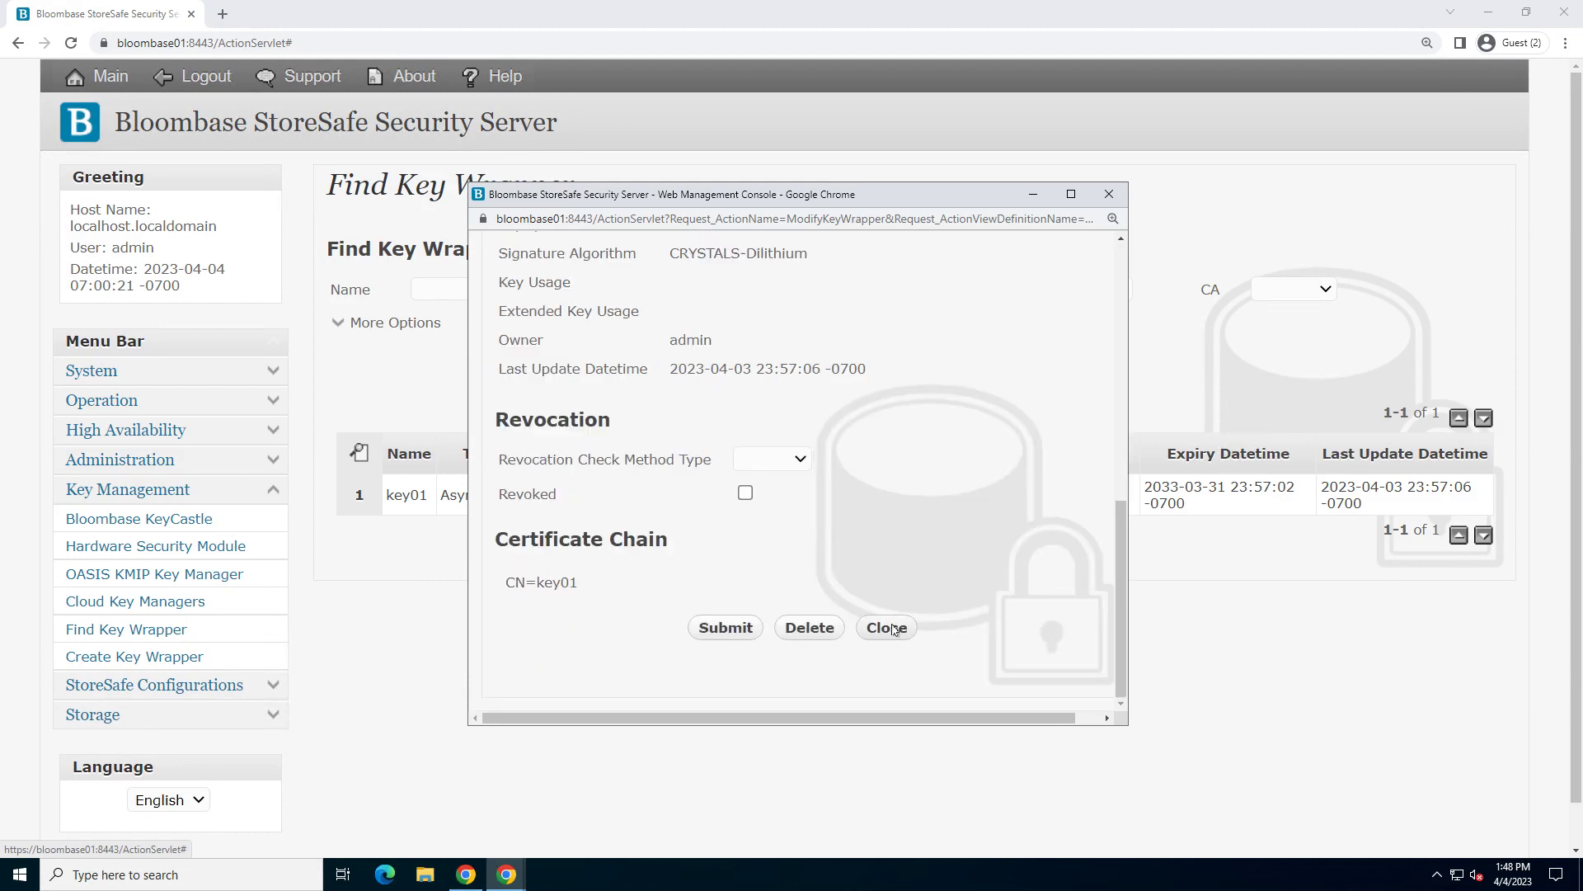
click(893, 630)
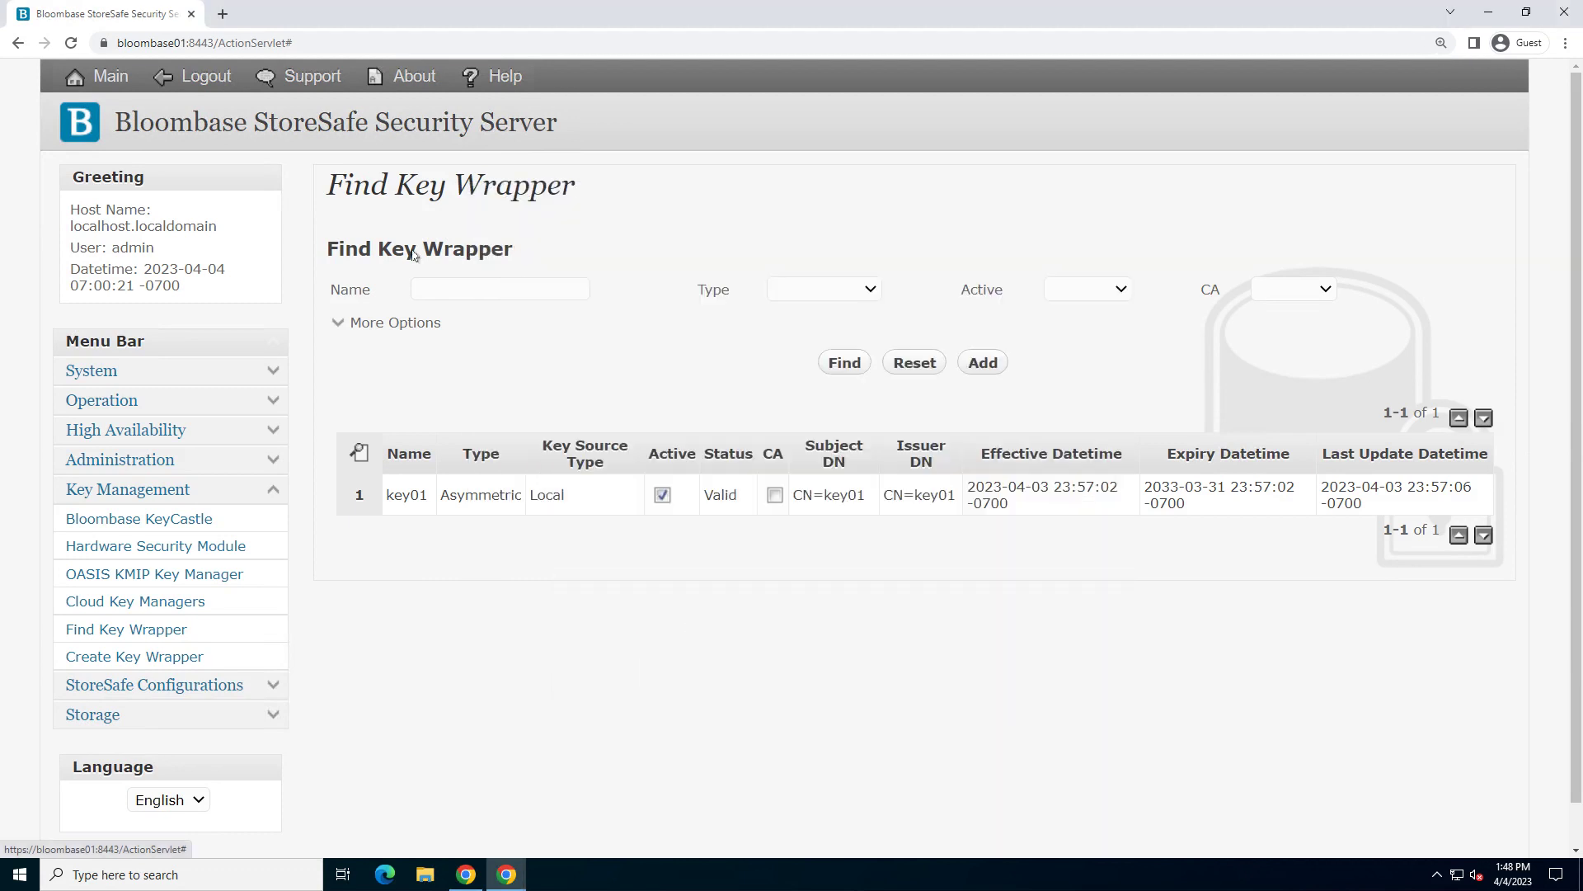
Step: Return to the main page, list the iSCSI physical storage, and open the Nimble target's storage configuration
click(362, 128)
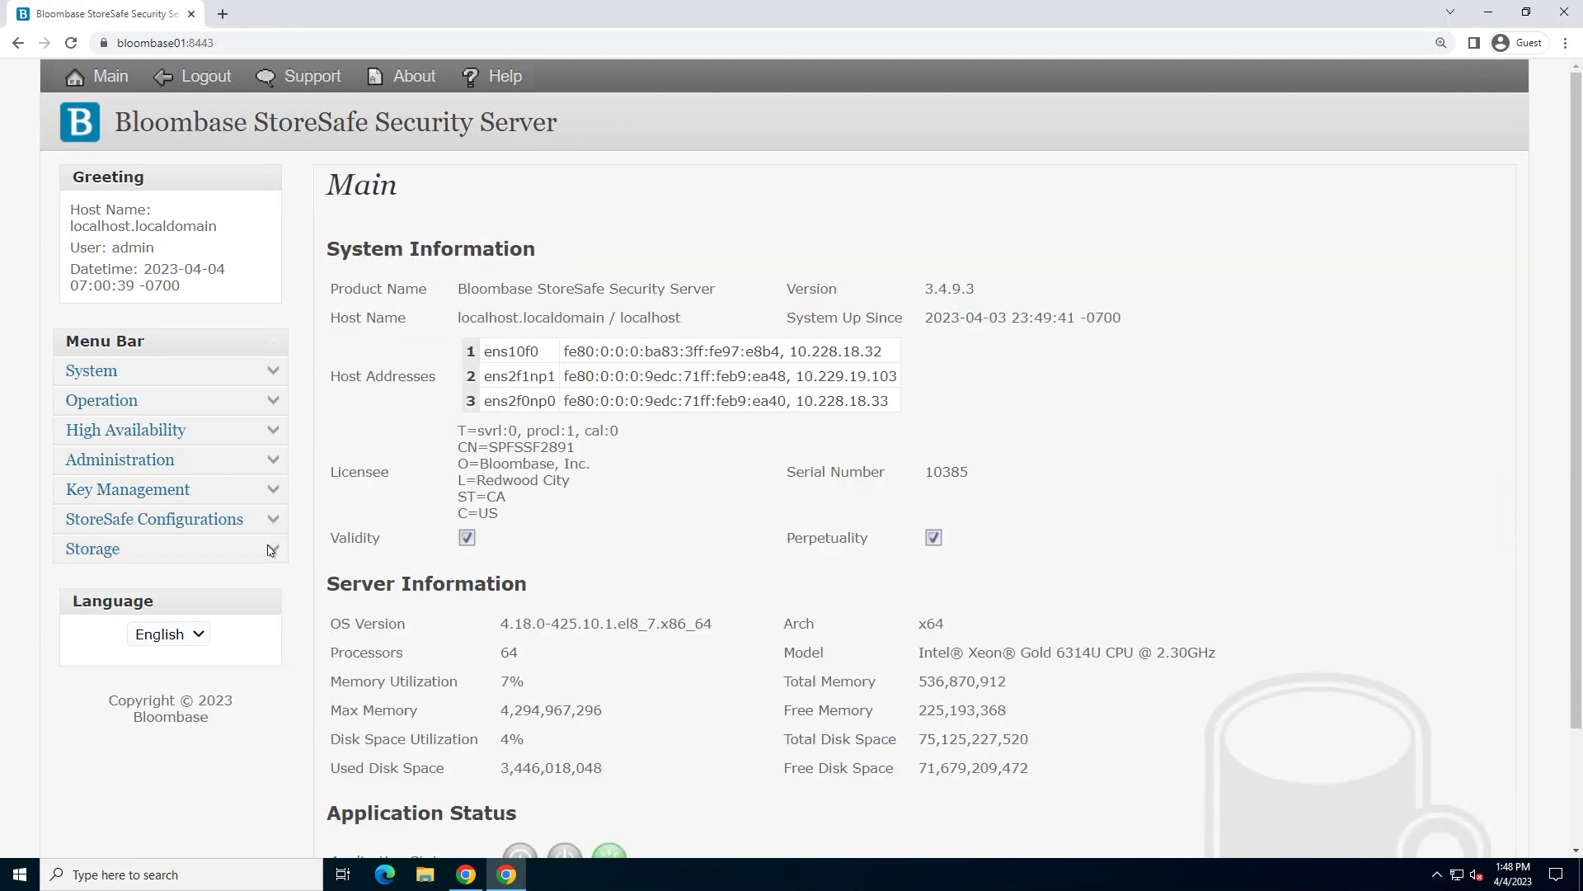
click(271, 550)
click(179, 689)
click(842, 345)
click(561, 479)
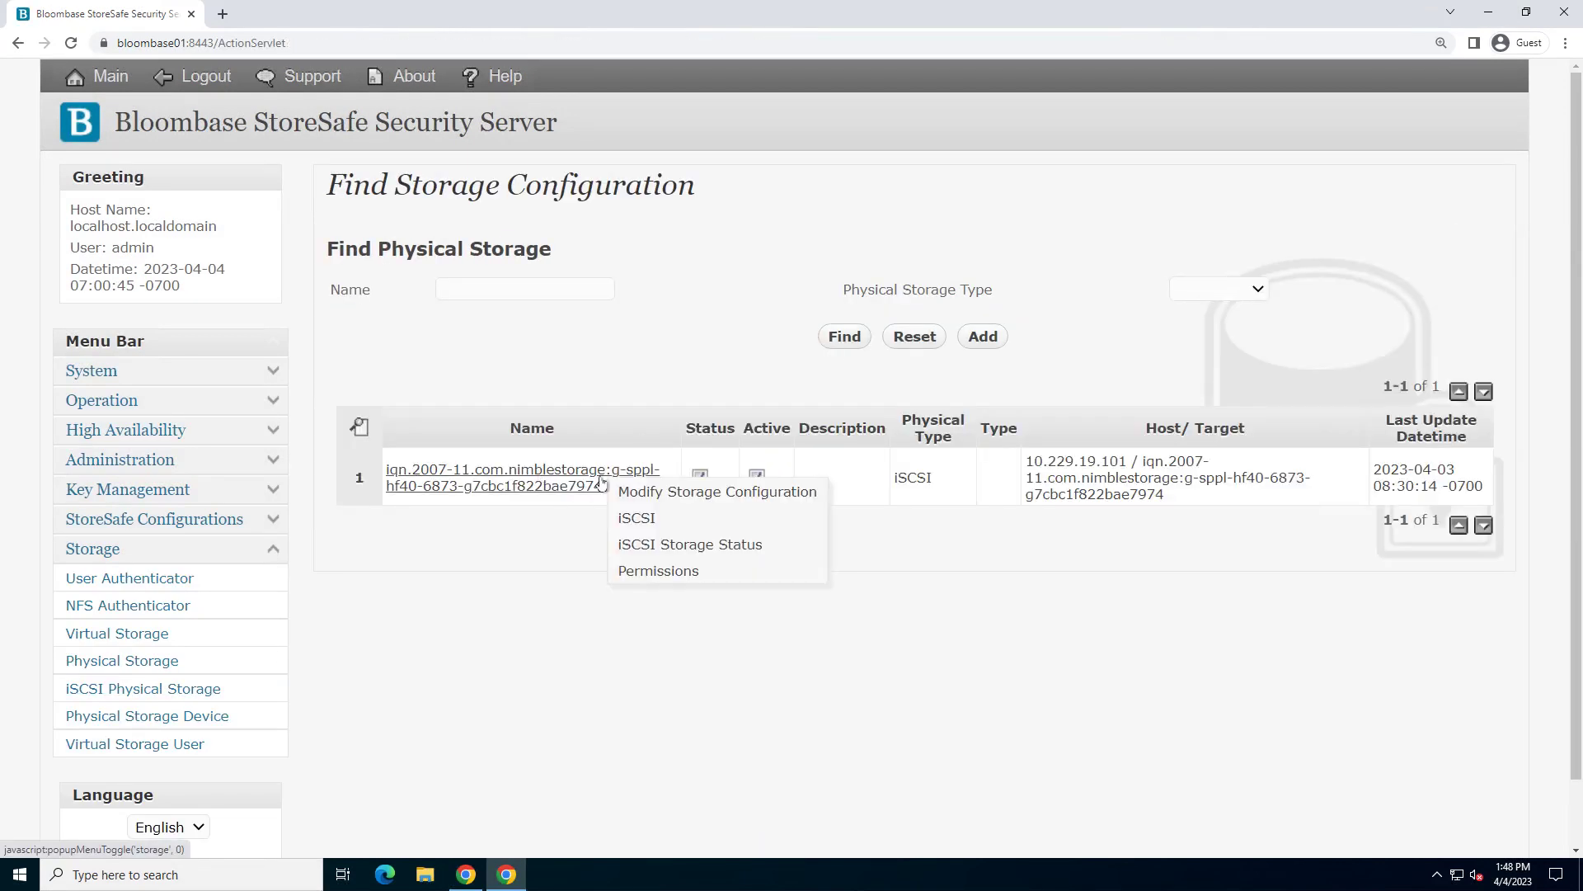
click(630, 505)
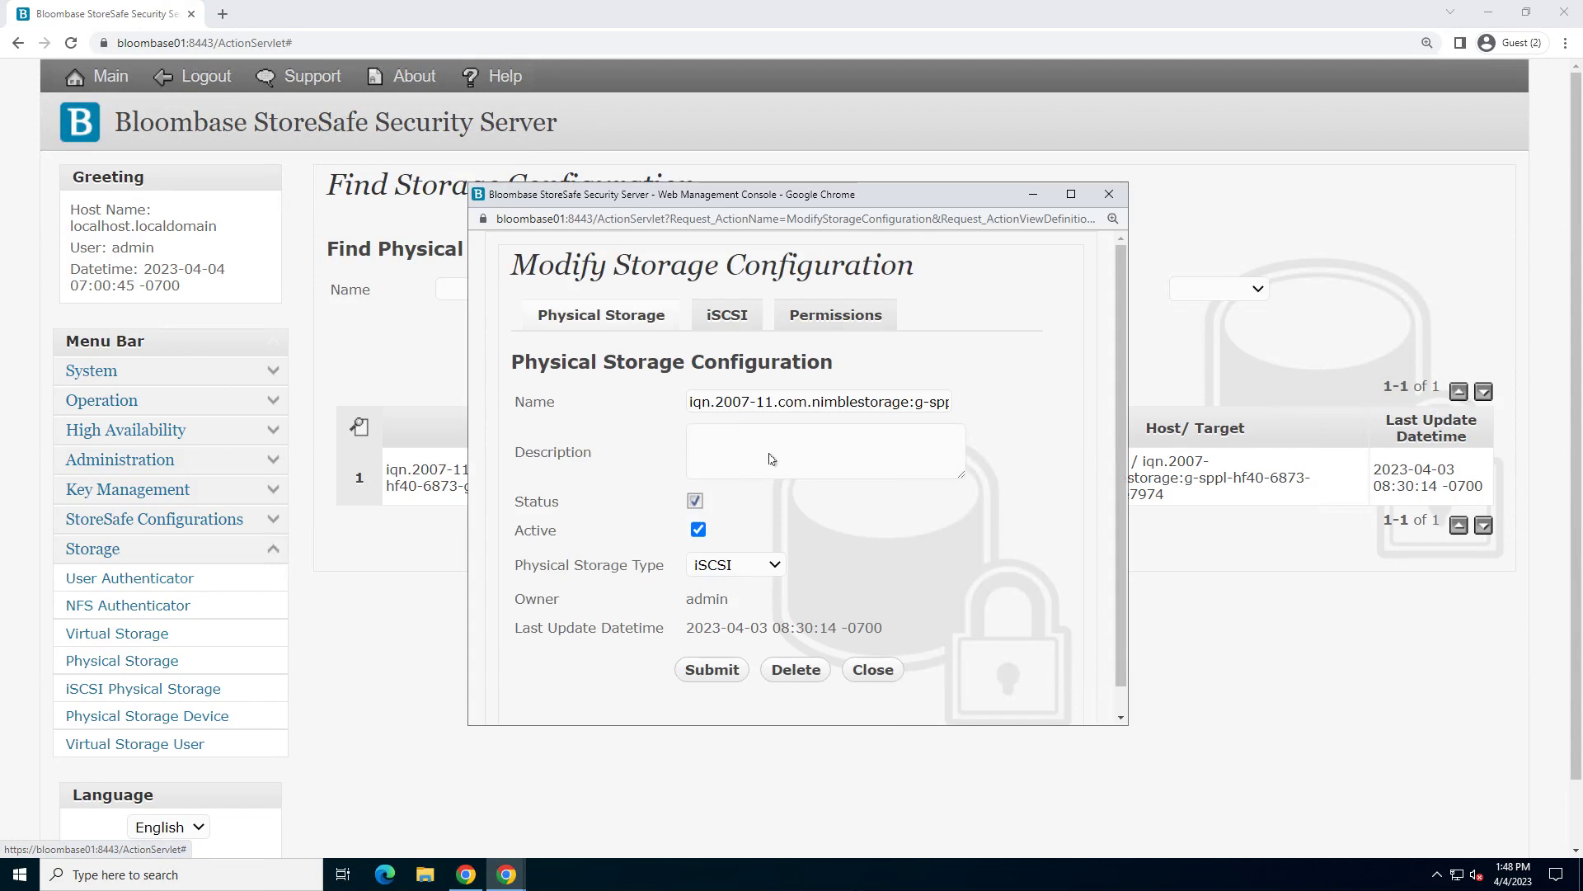
Step: Examine the Nimble storage's name and its iSCSI target, host, port and CHAP settings
click(689, 401)
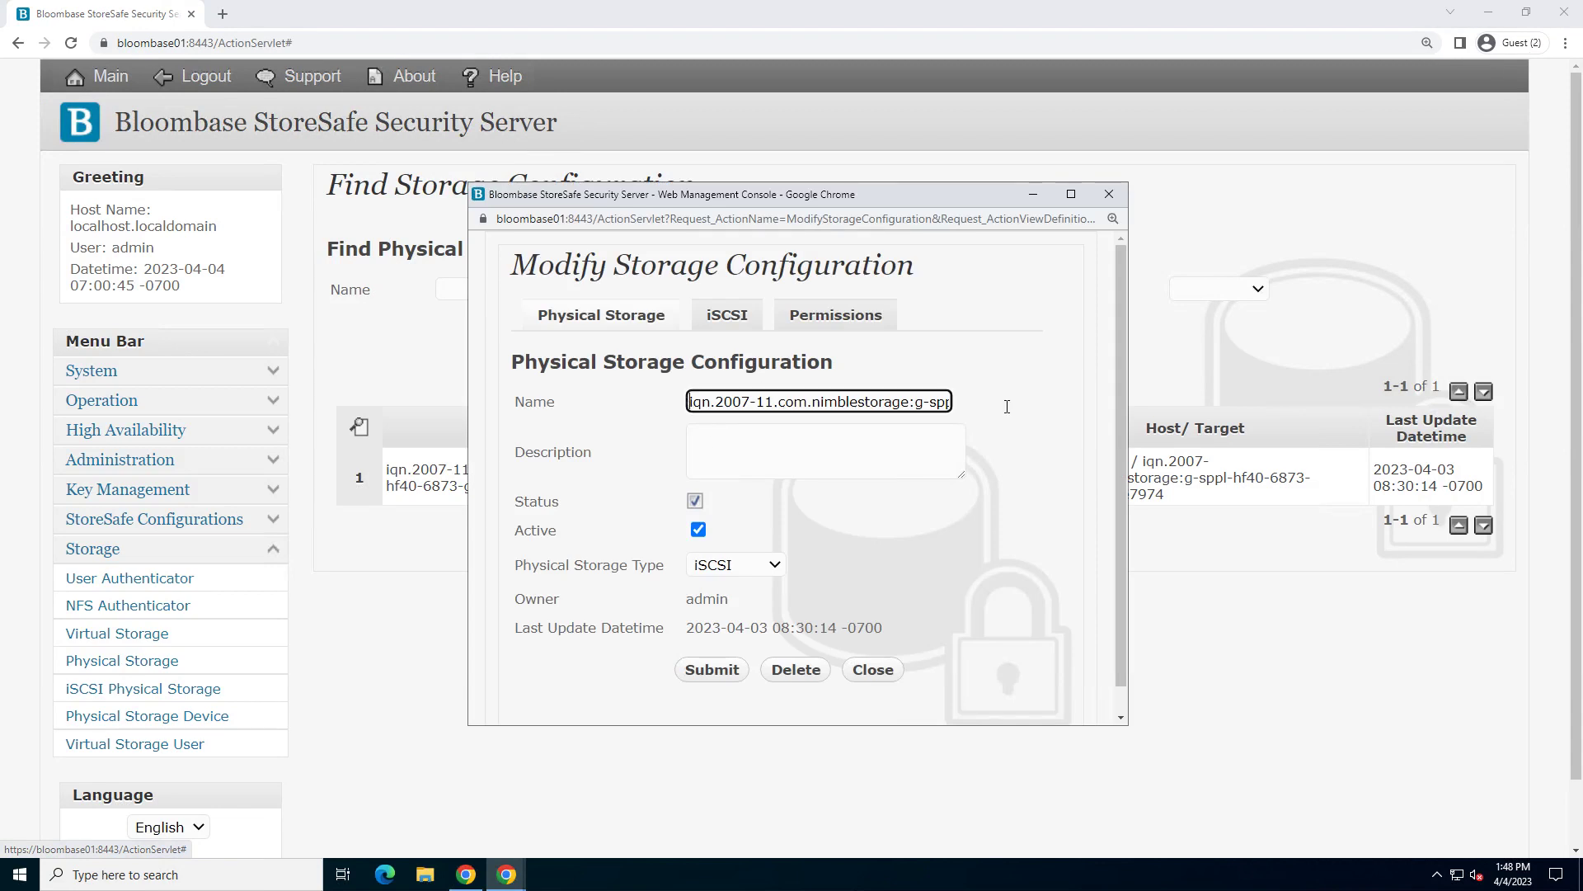
key(ctrl+a)
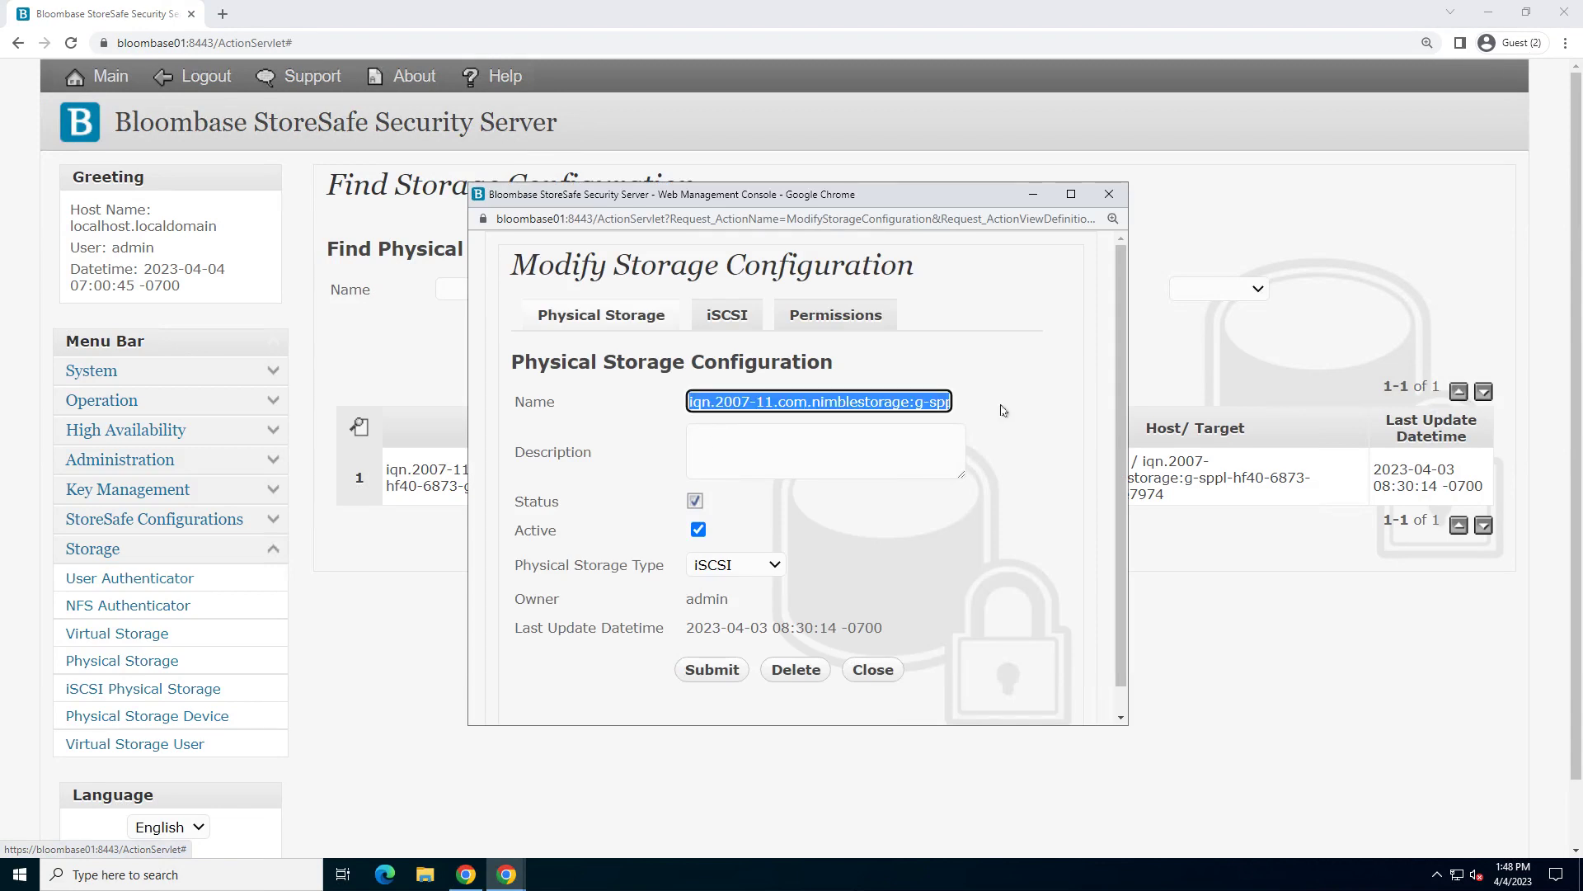
scroll(821, 417, down, 1)
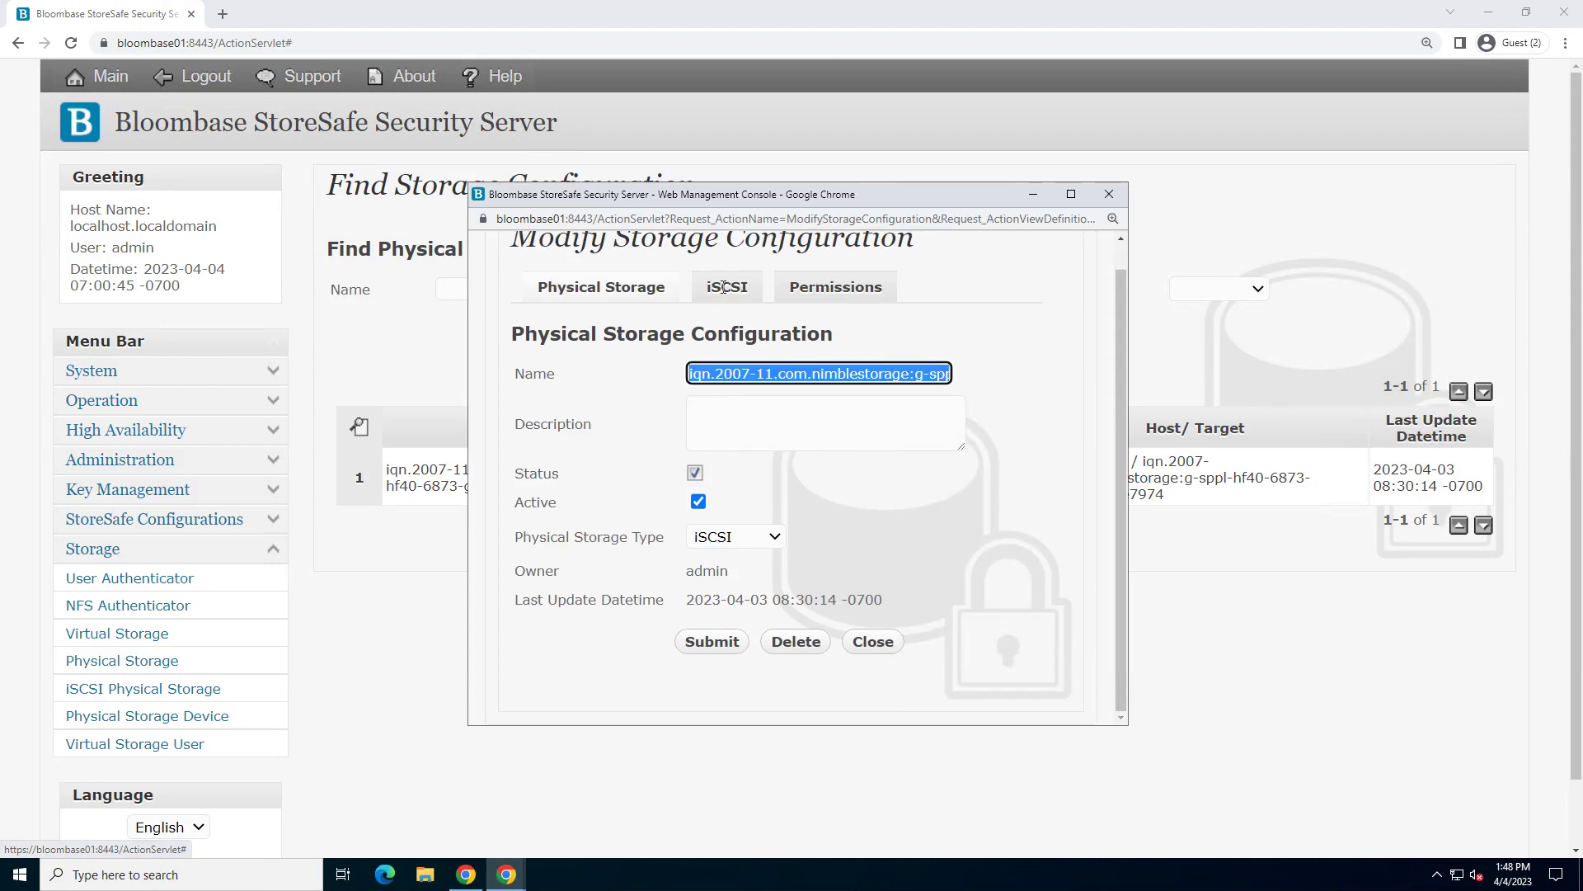
click(724, 286)
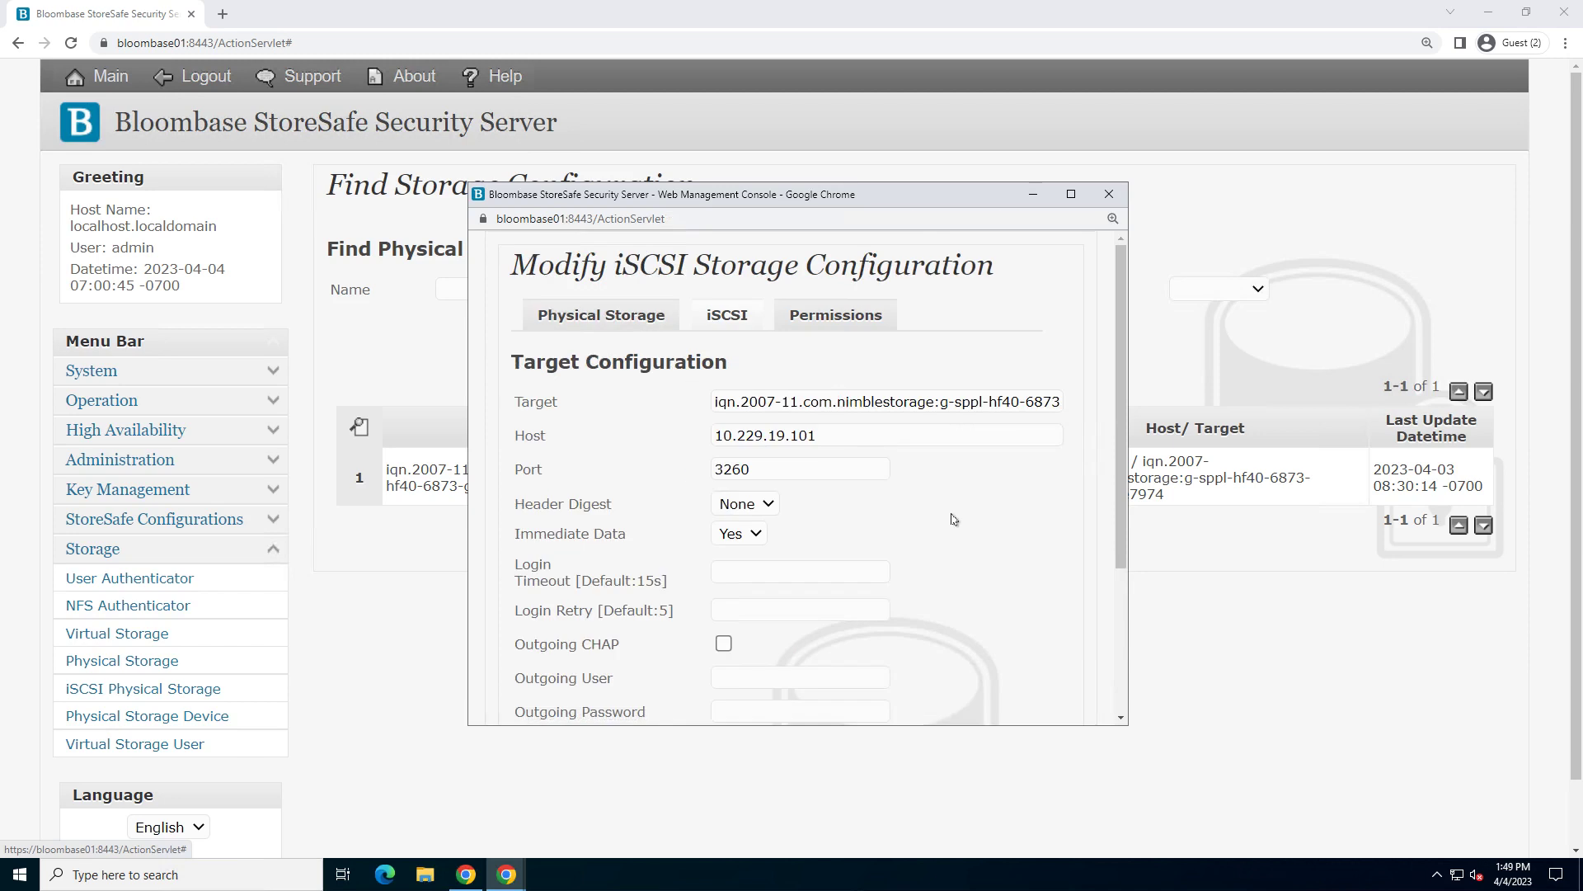
scroll(955, 519, down, 3)
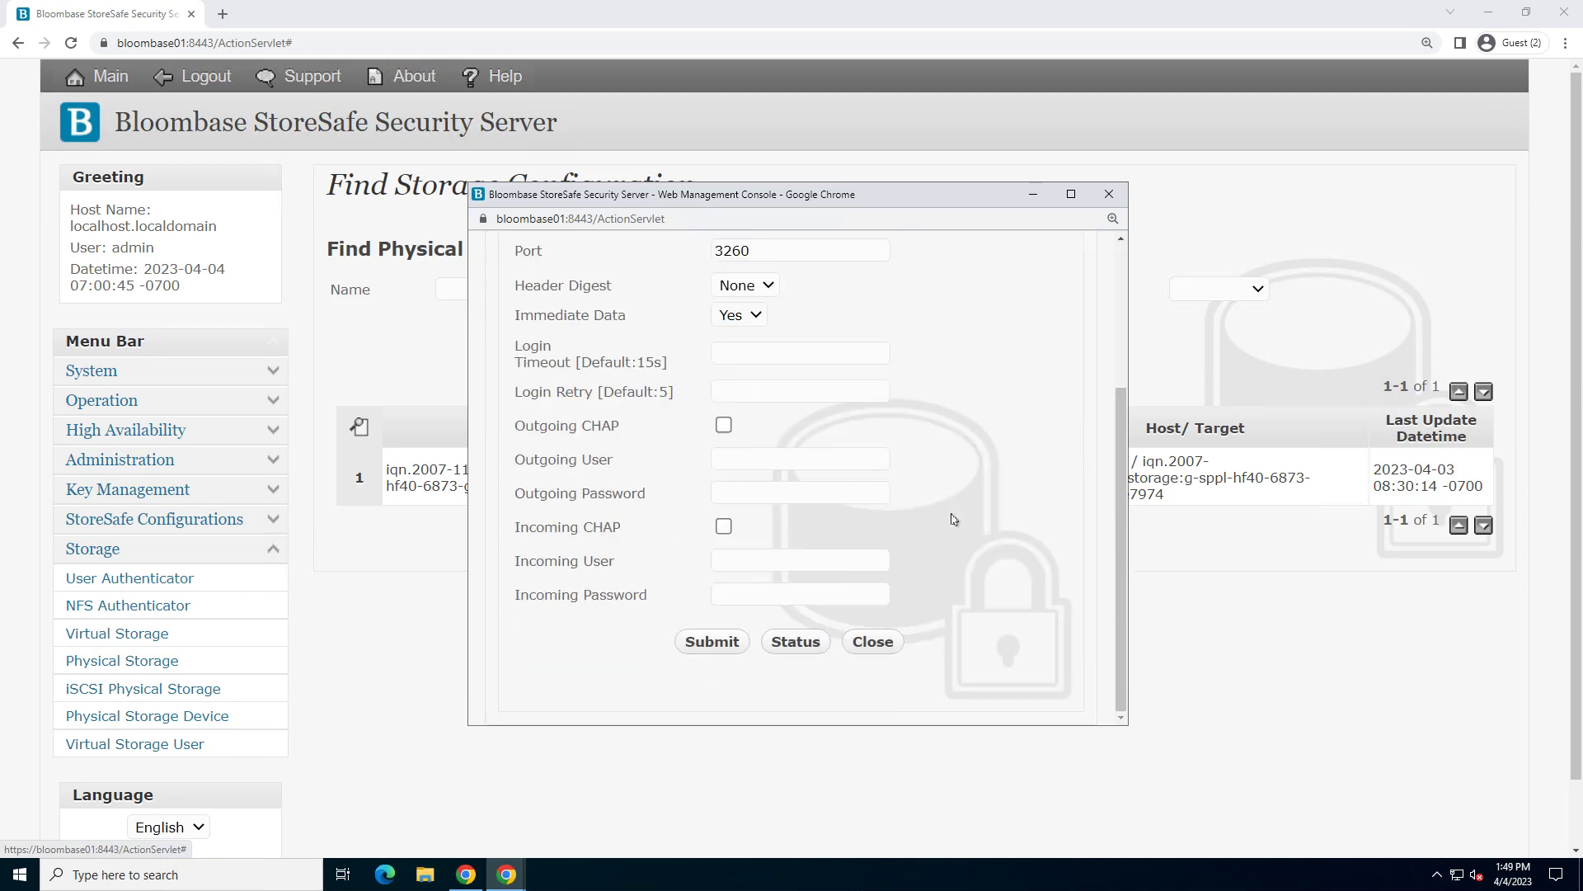
Step: Open the Nimble target's iSCSI storage status, review the target information and node statistics, and close it
click(450, 484)
click(528, 492)
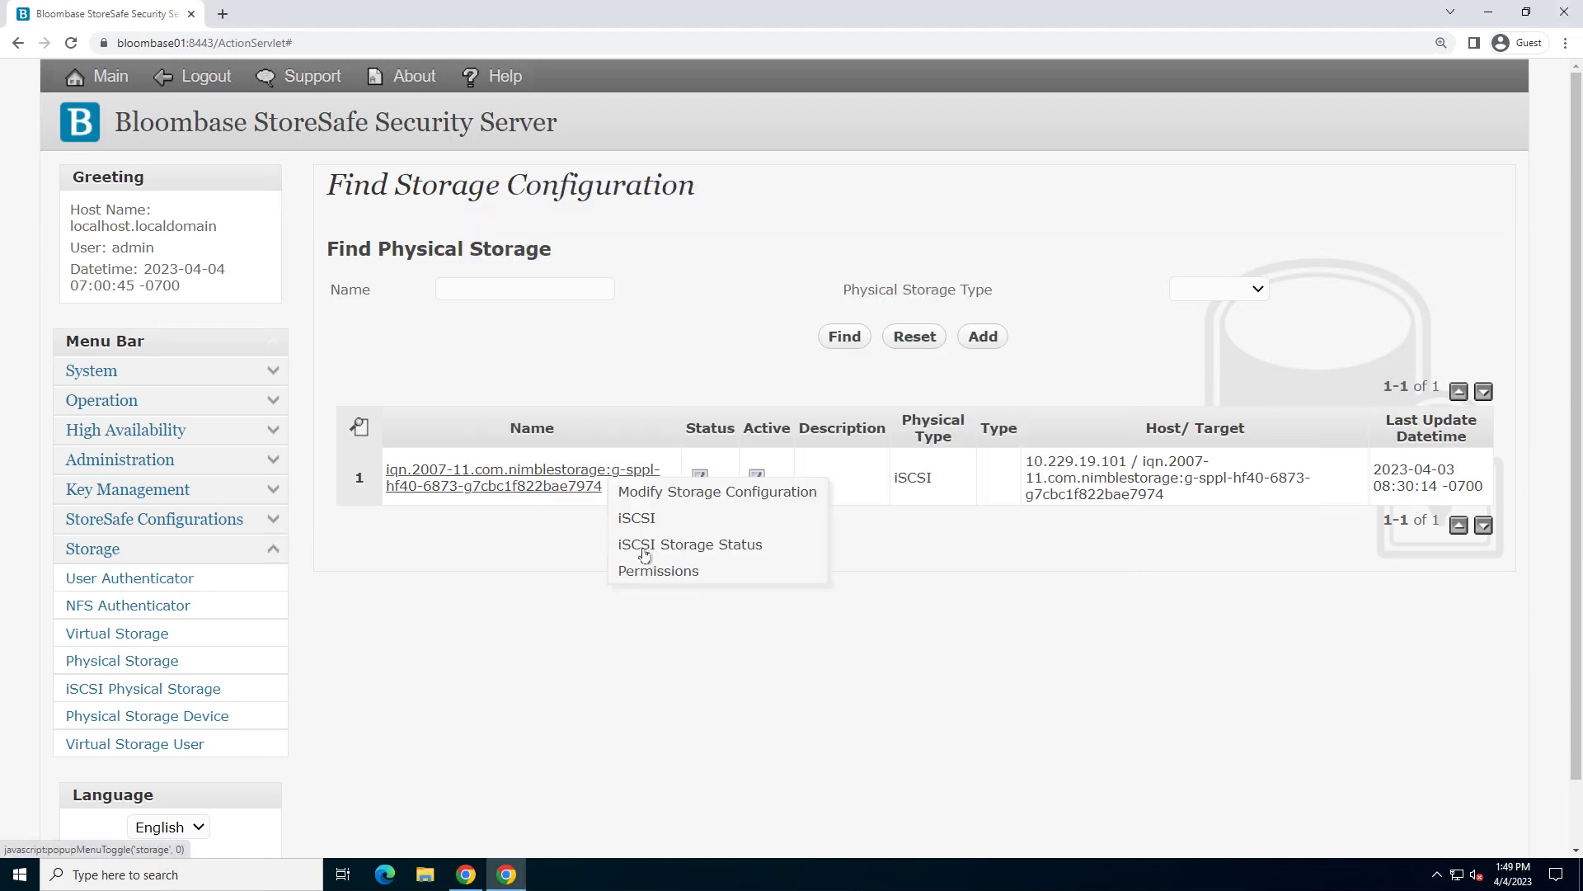
click(644, 545)
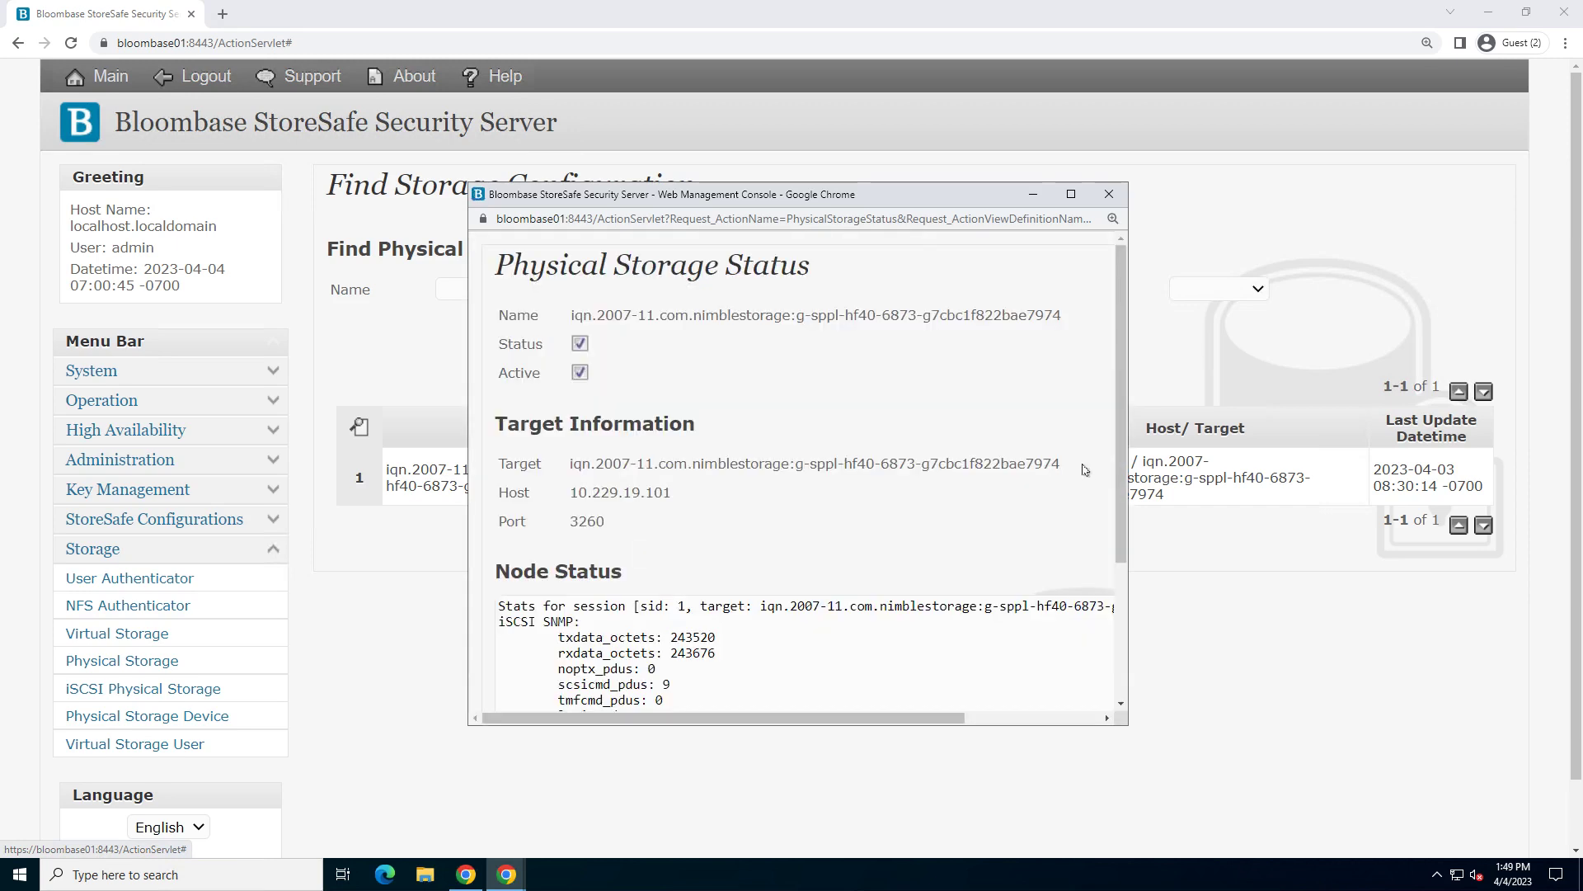
scroll(1080, 487, down, 3)
click(957, 628)
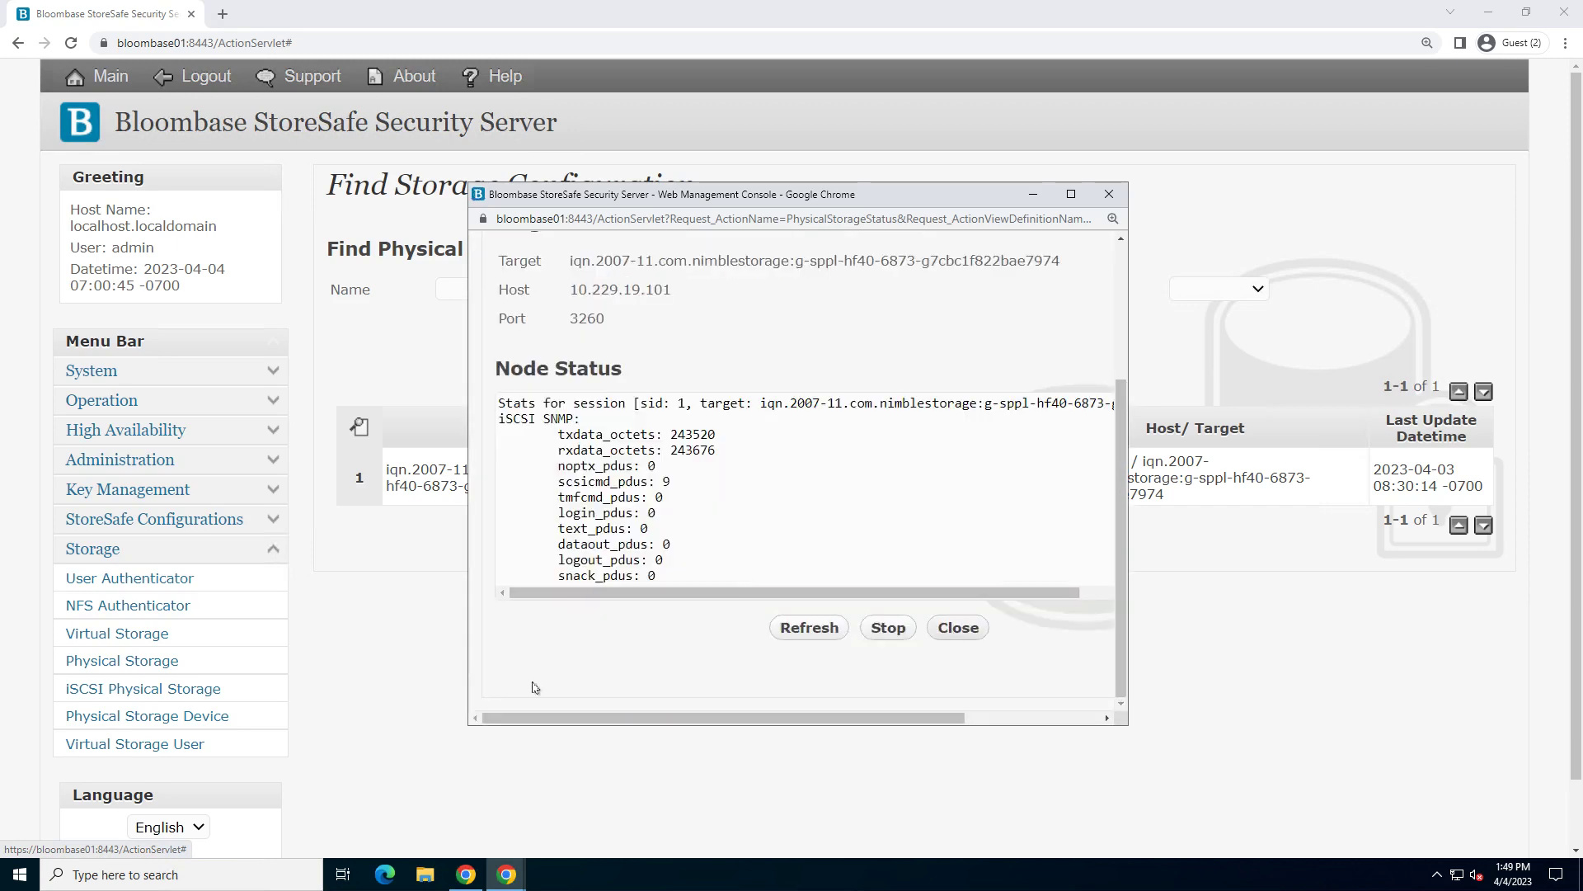
Step: List the physical storage devices grouped with multipath and check the multipath disk's UUID
click(152, 719)
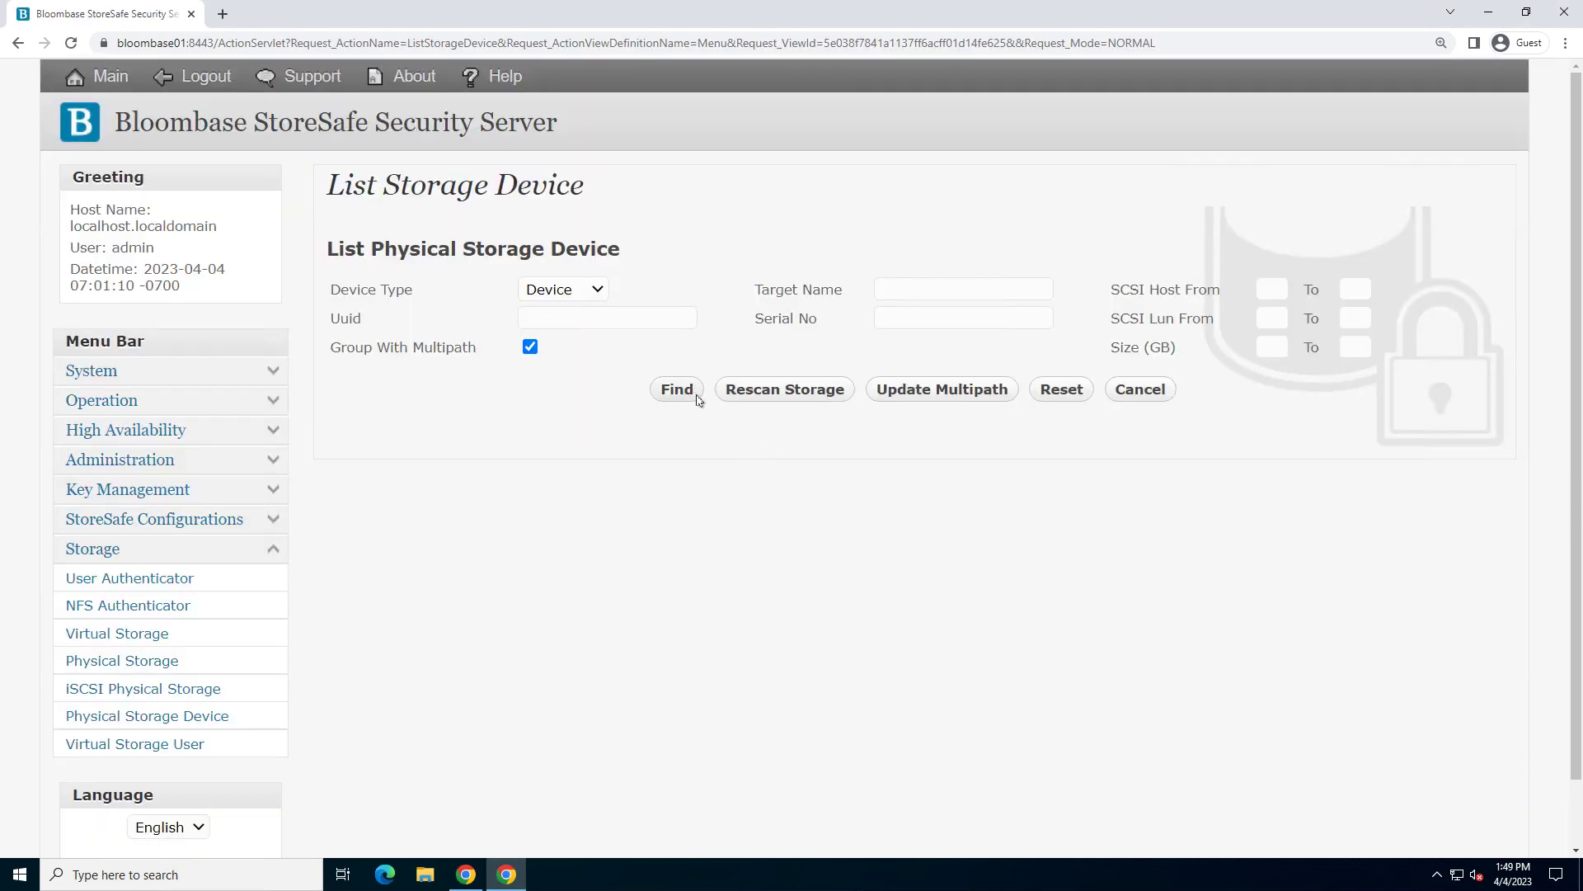
click(677, 394)
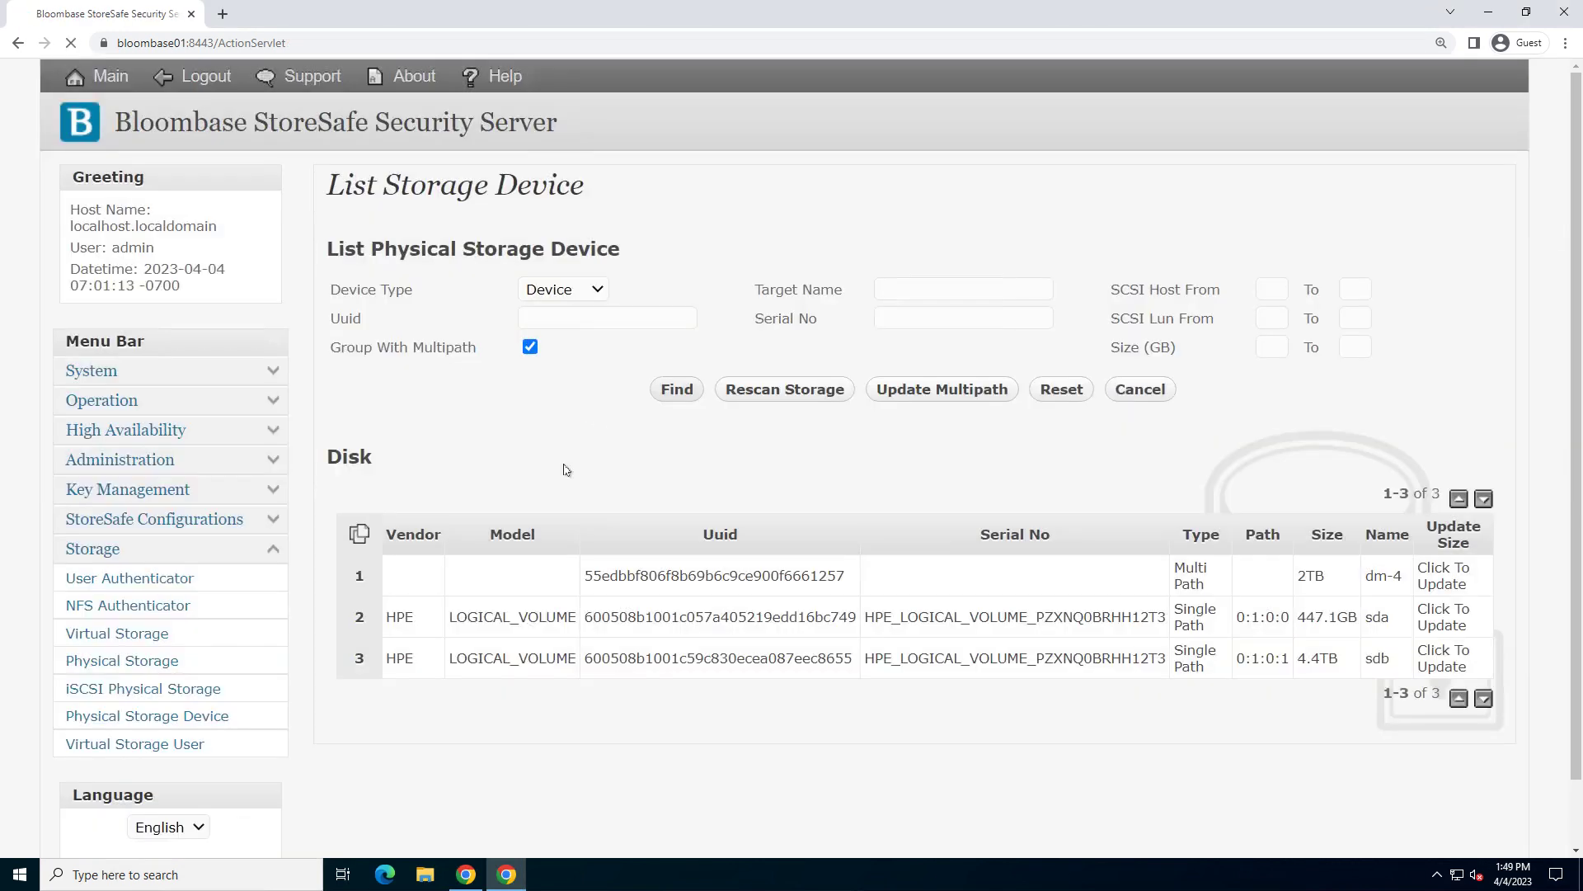
double_click(589, 580)
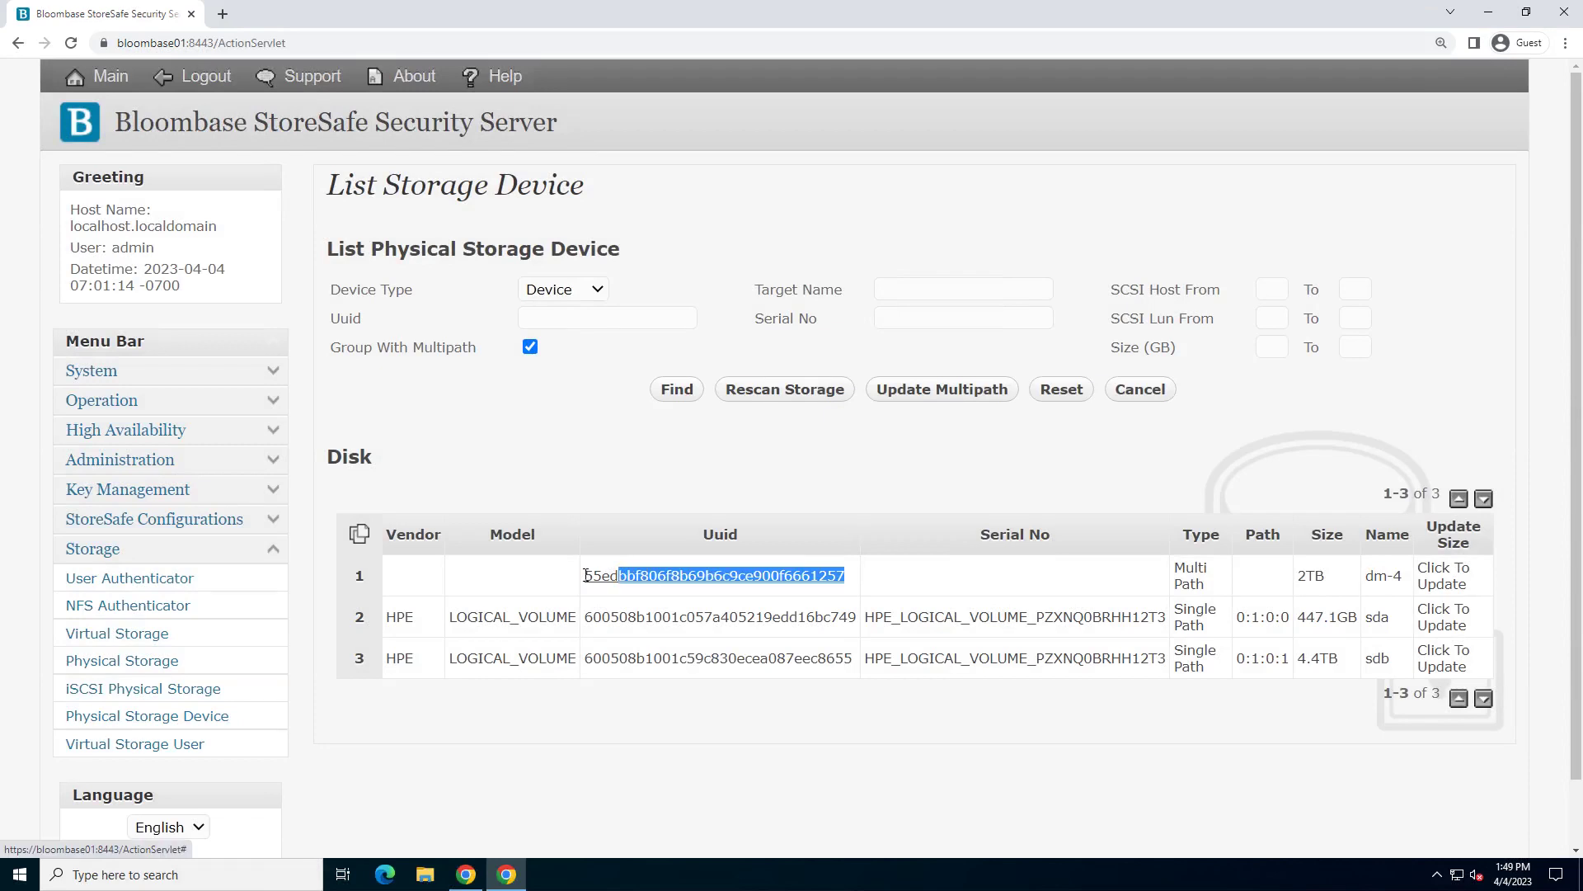
Step: List the storage devices again with multipath grouping turned off, and inspect the first Nimble disk's vendor, UUID, type and size
click(530, 348)
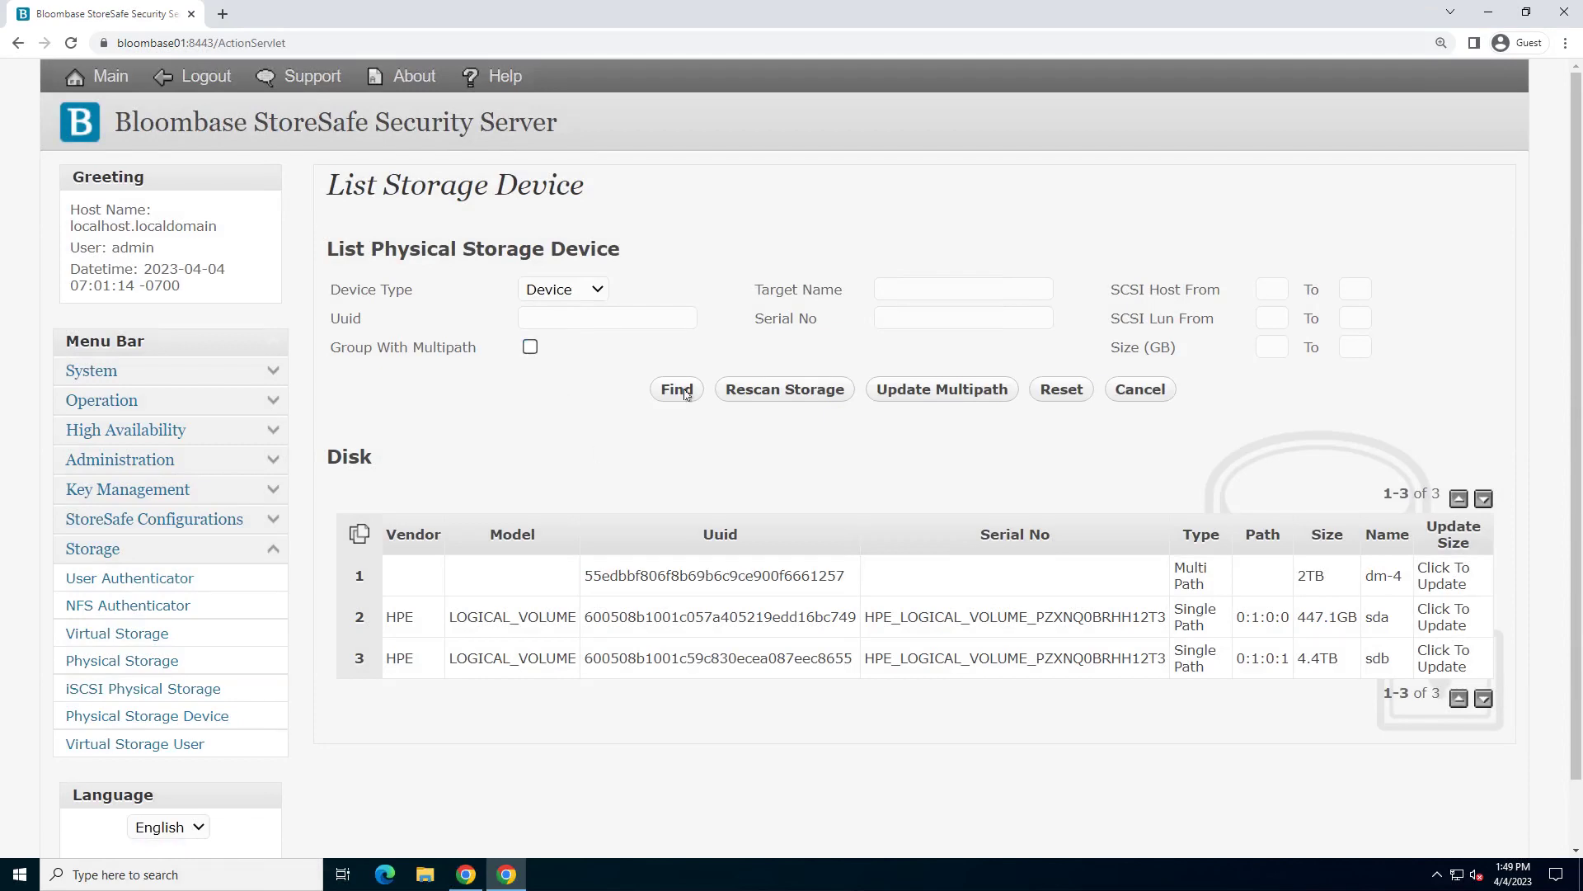
click(683, 392)
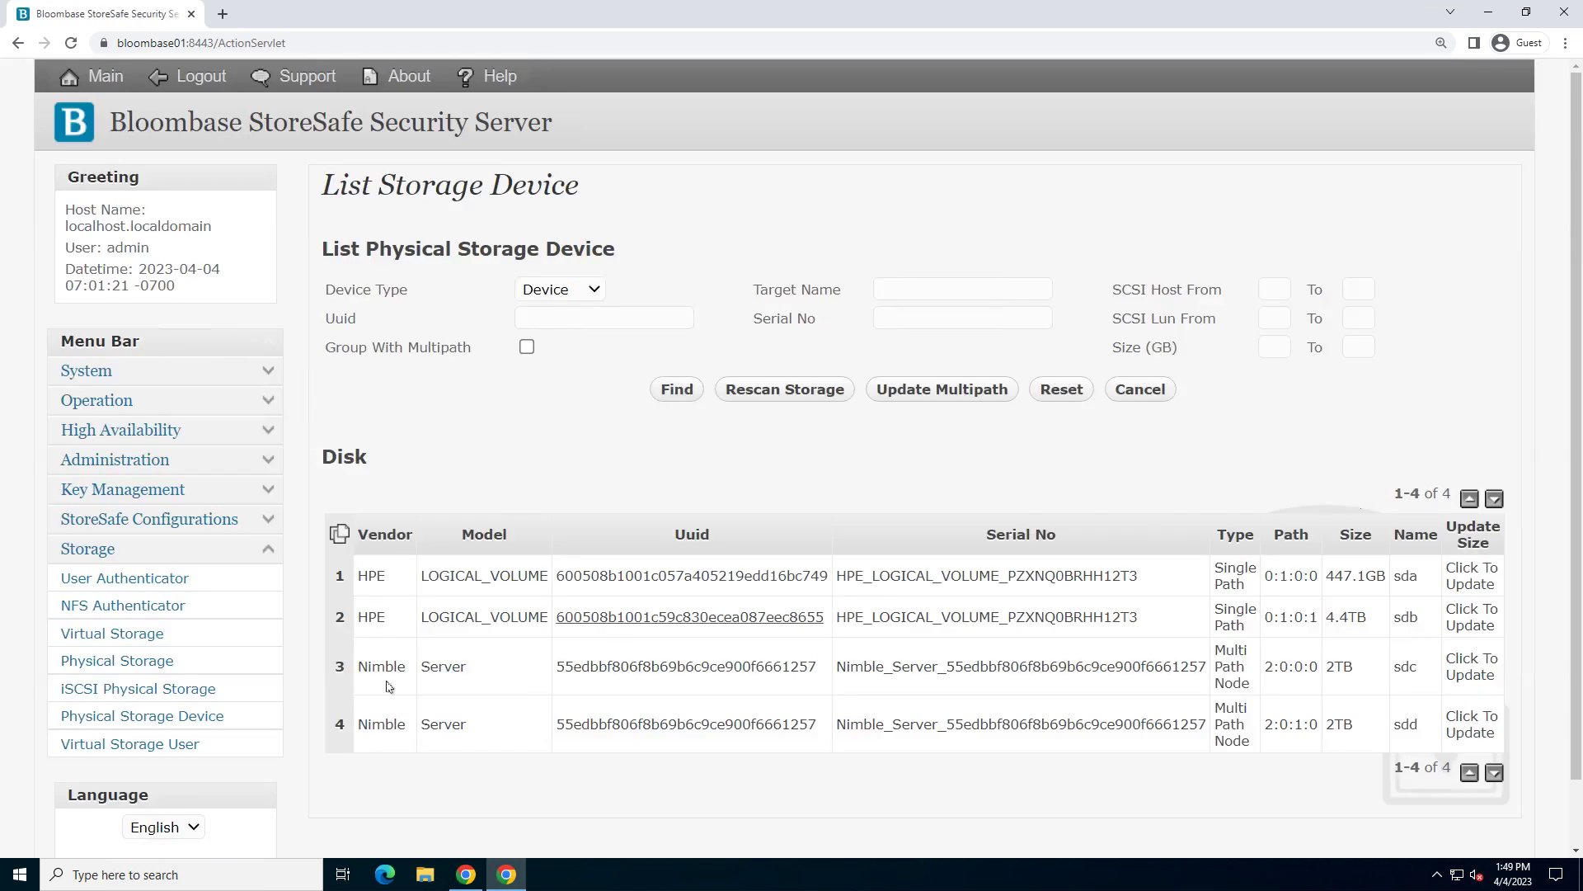
double_click(363, 668)
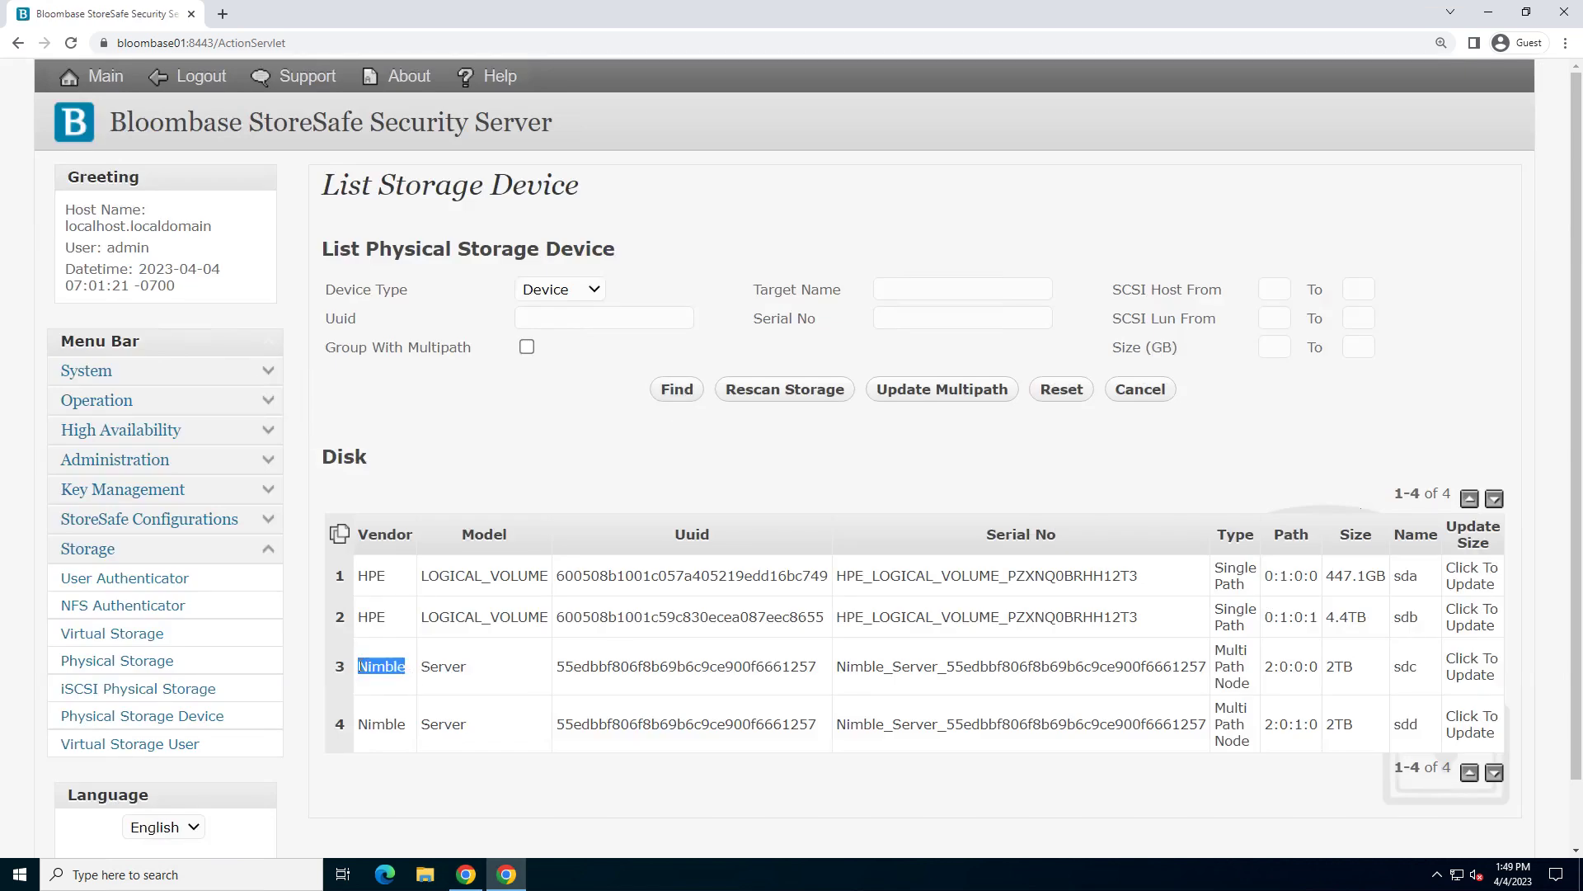
drag(823, 666, 553, 669)
triple_click(1241, 675)
double_click(1342, 668)
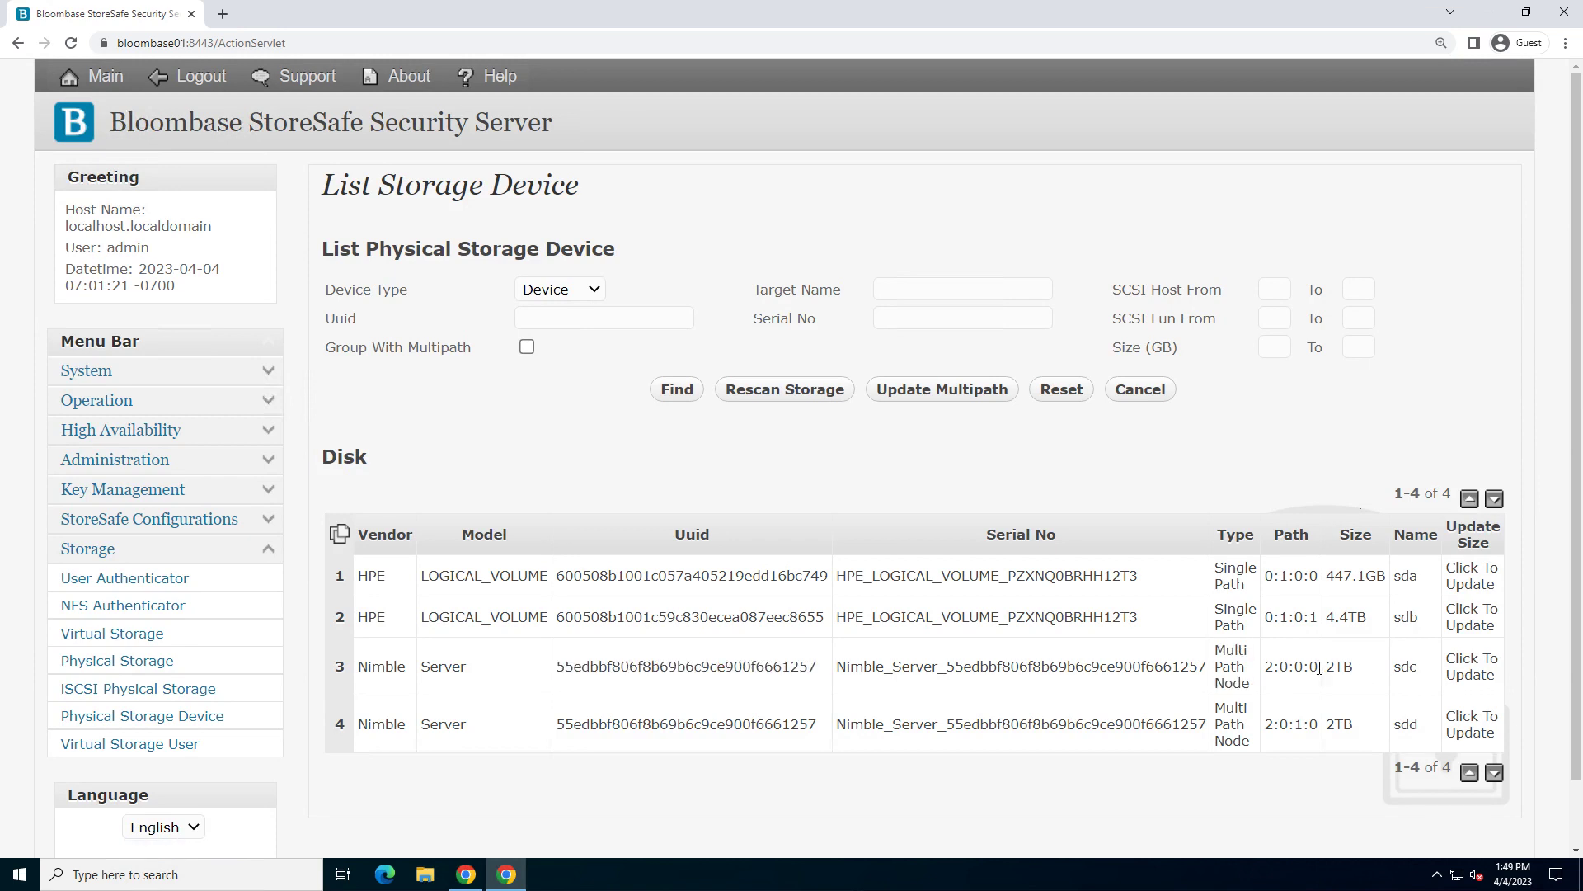
Step: Search the physical storage configurations and open iscsi01 in Modify Storage Configuration
click(148, 661)
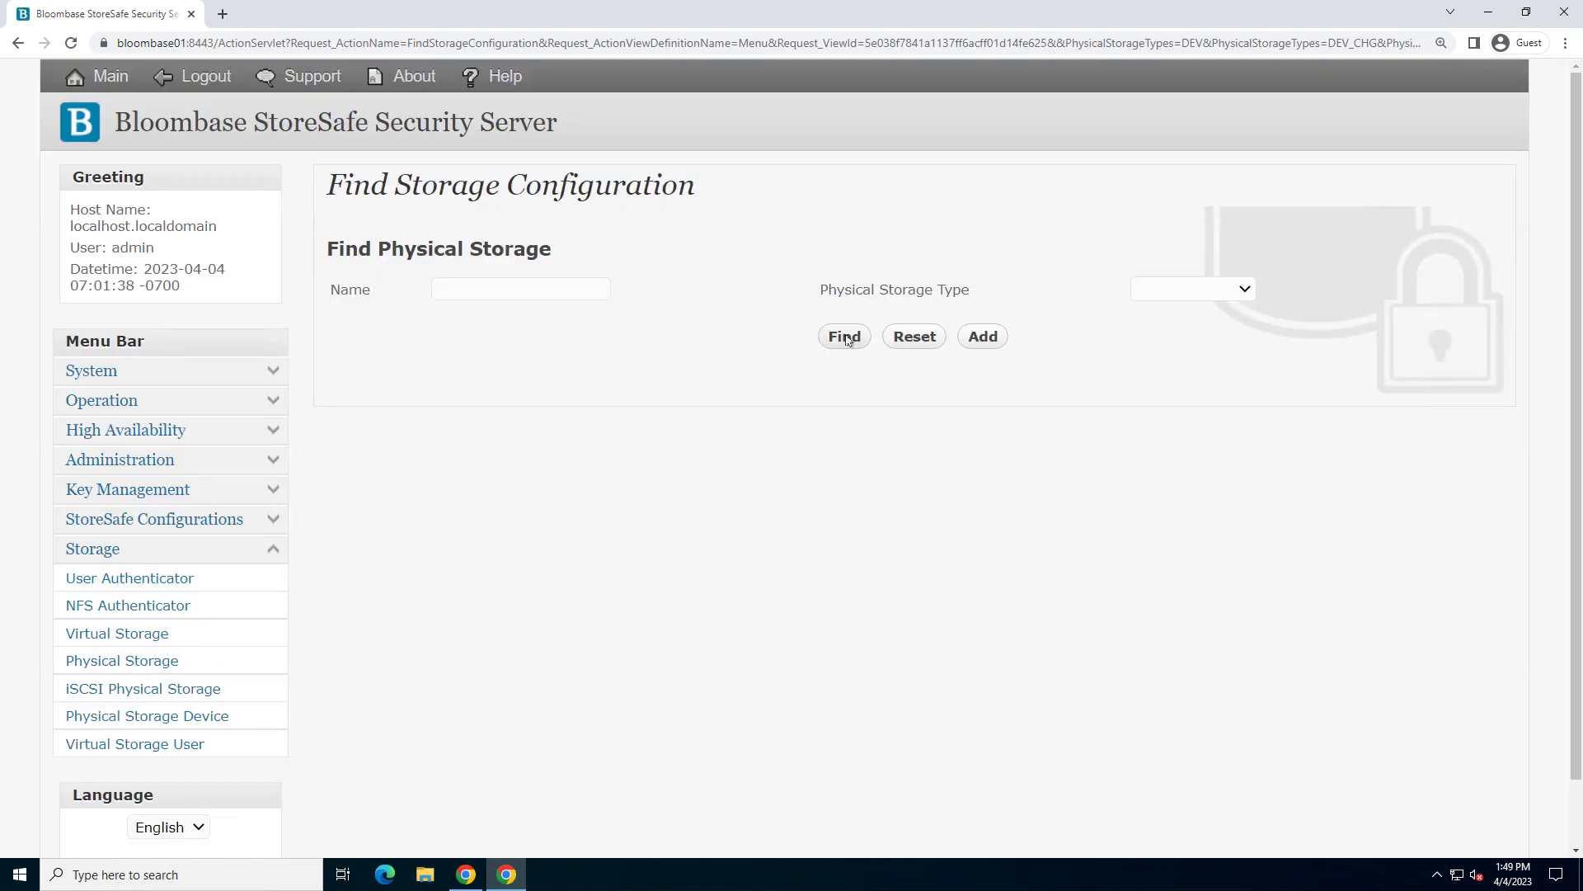
click(846, 338)
click(428, 451)
click(504, 456)
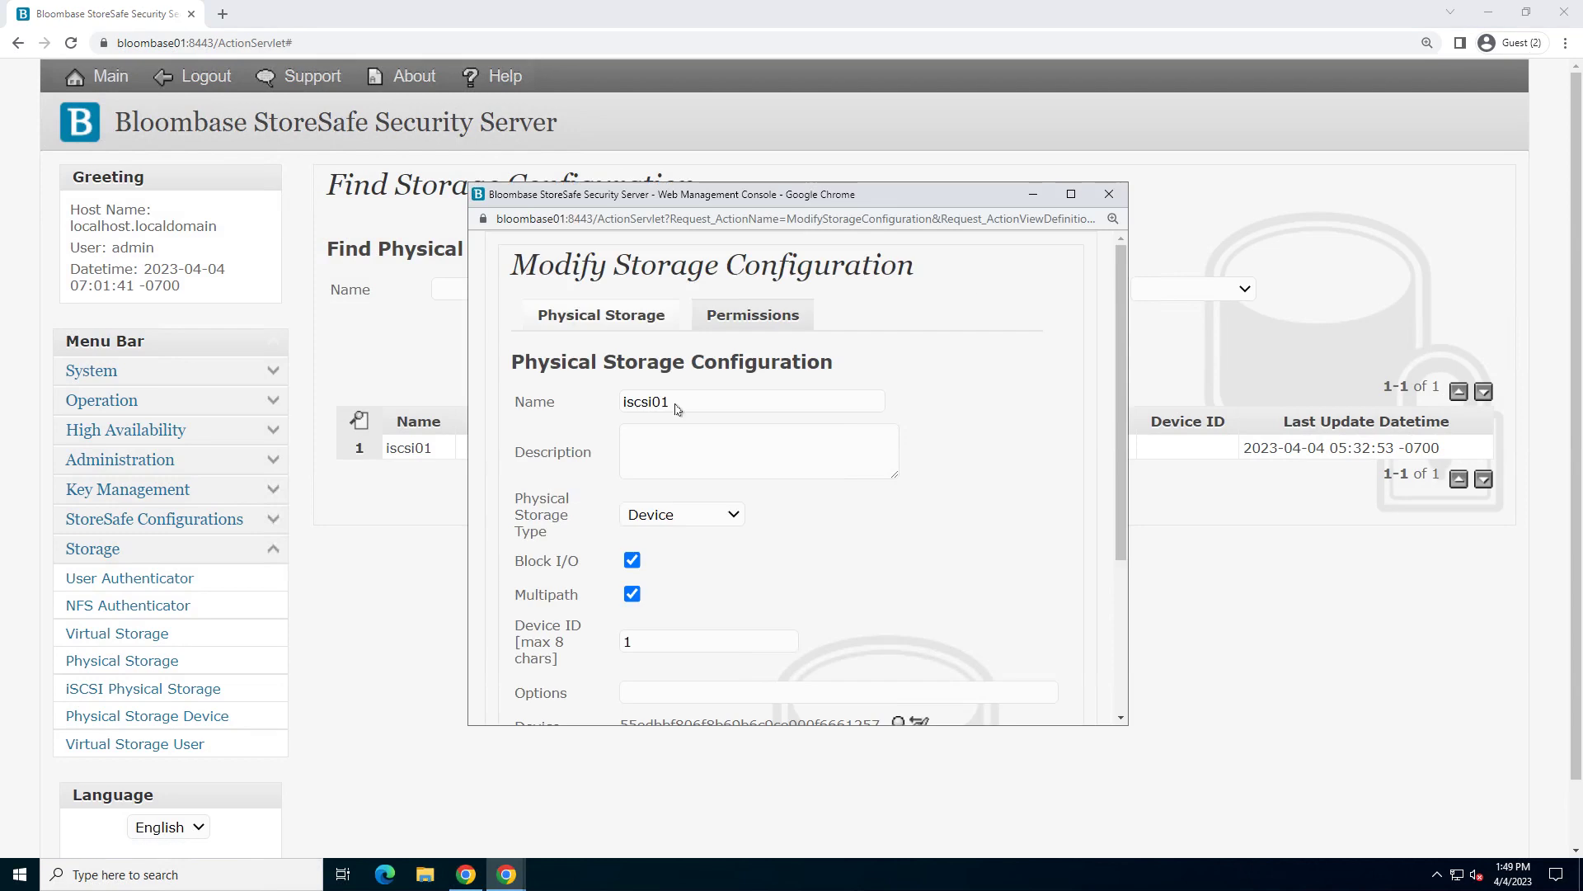
Step: Review iscsi01's name, the Device physical storage type, and its block I/O, multipath and assigned device settings
click(582, 408)
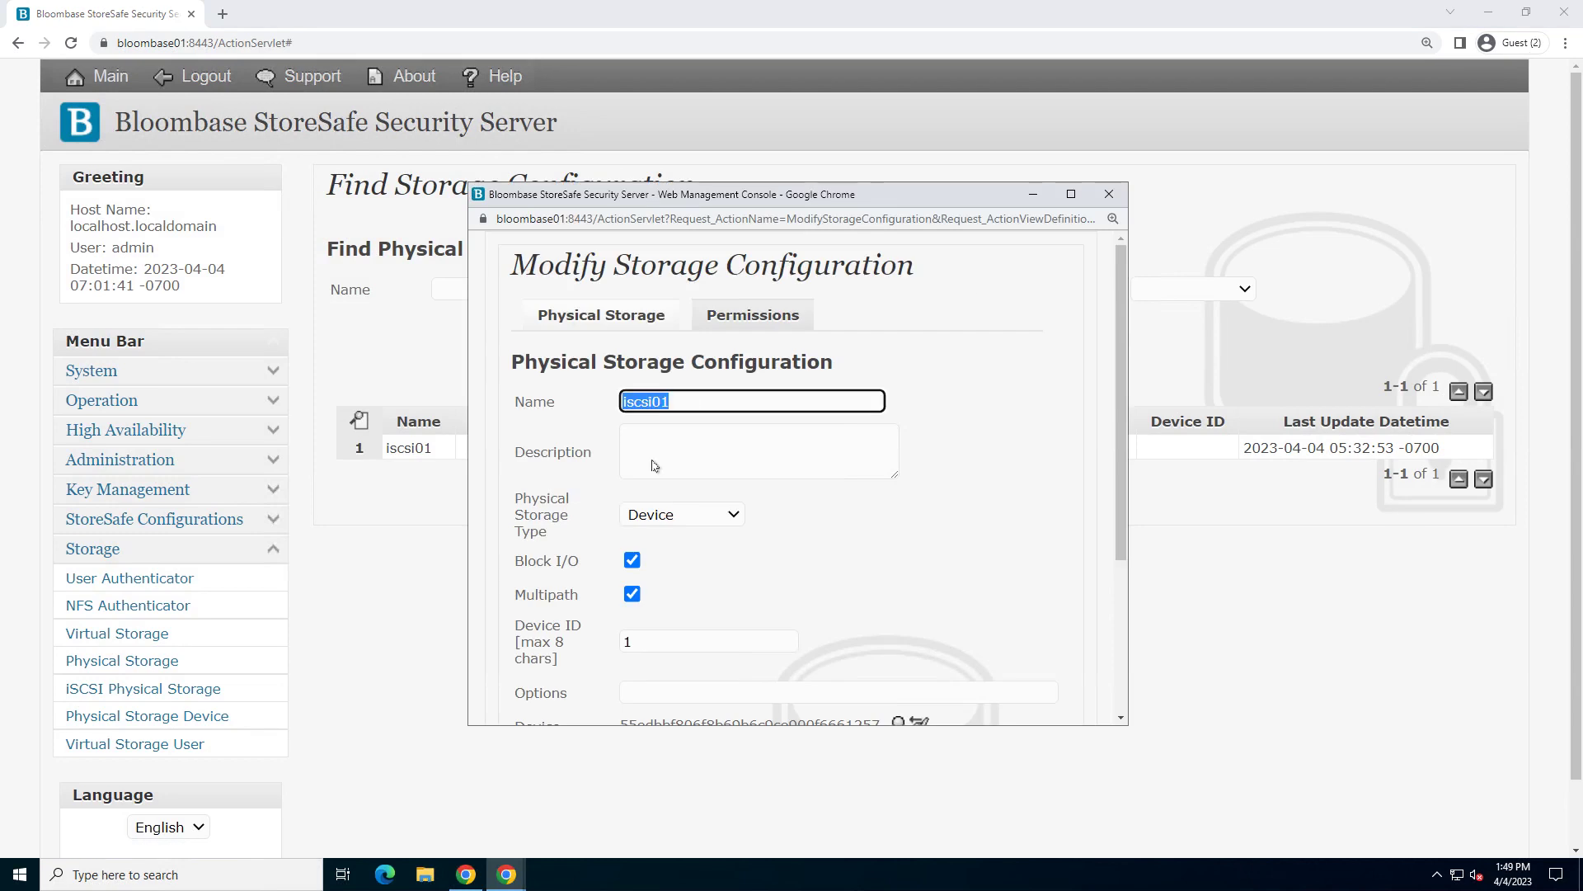
click(660, 509)
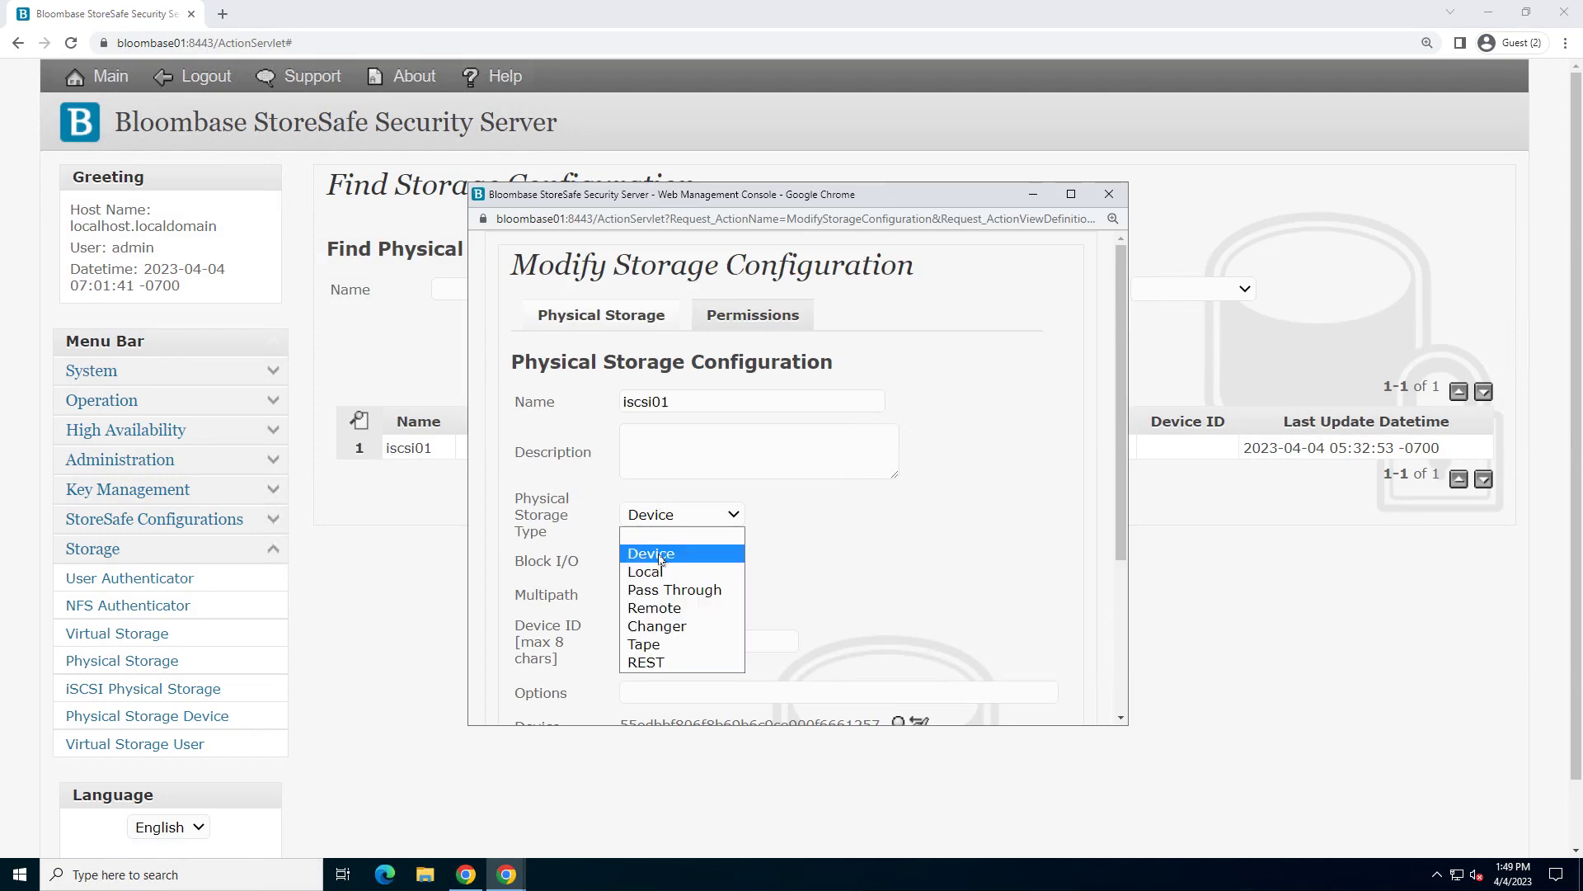
click(726, 552)
scroll(790, 562, down, 3)
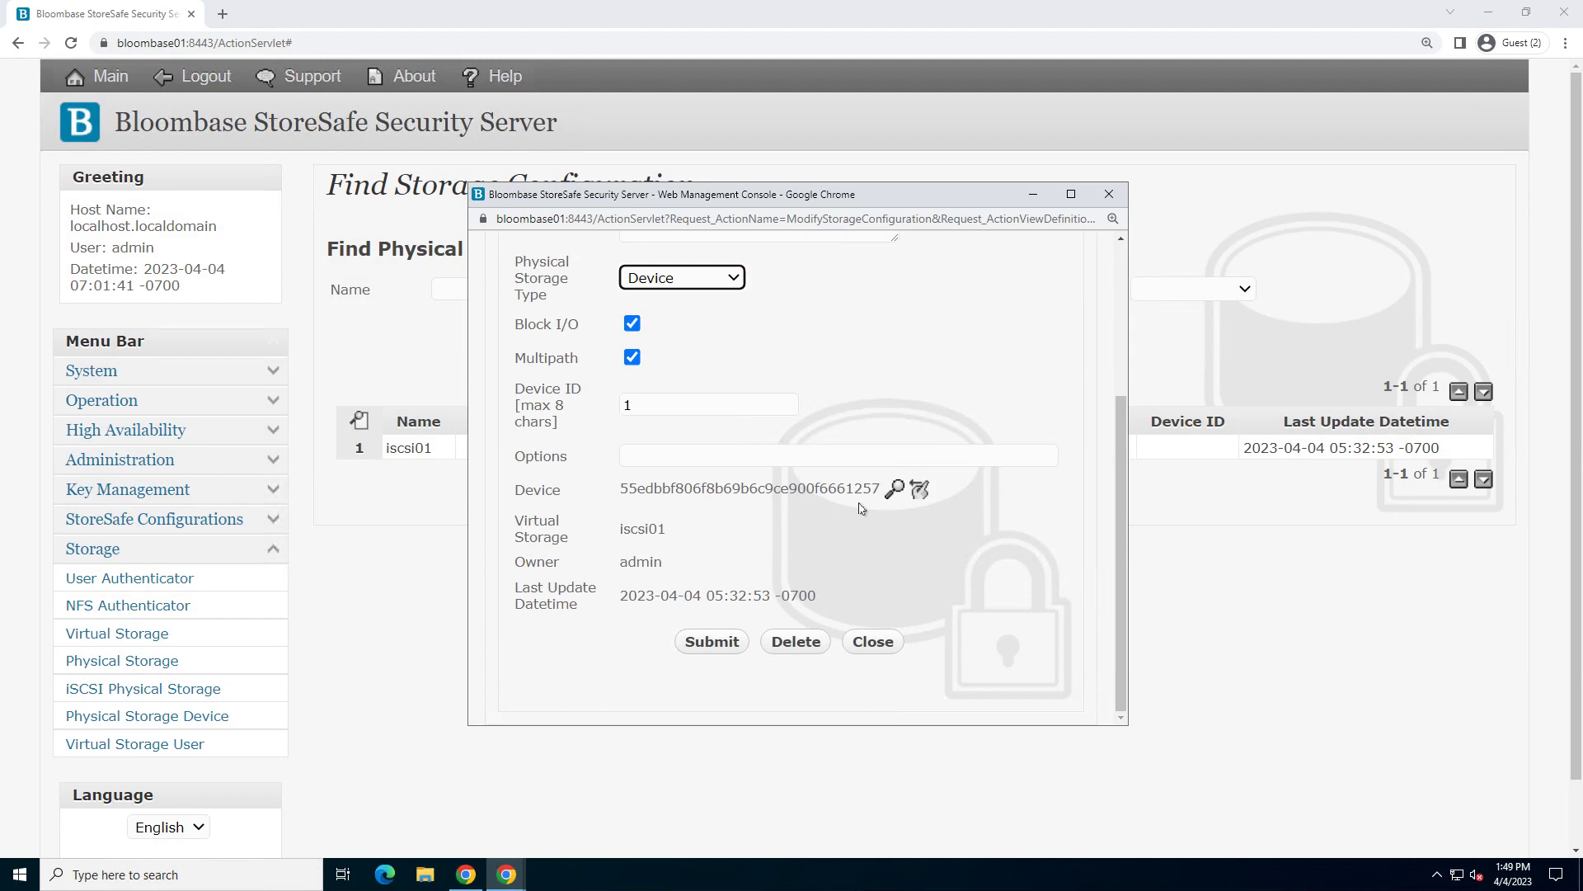
Step: Find the storage devices for iscsi01, pick the multipath disk 55edbbf806f8b69b6c9ce900f6661257, and close the configuration without submitting
click(896, 488)
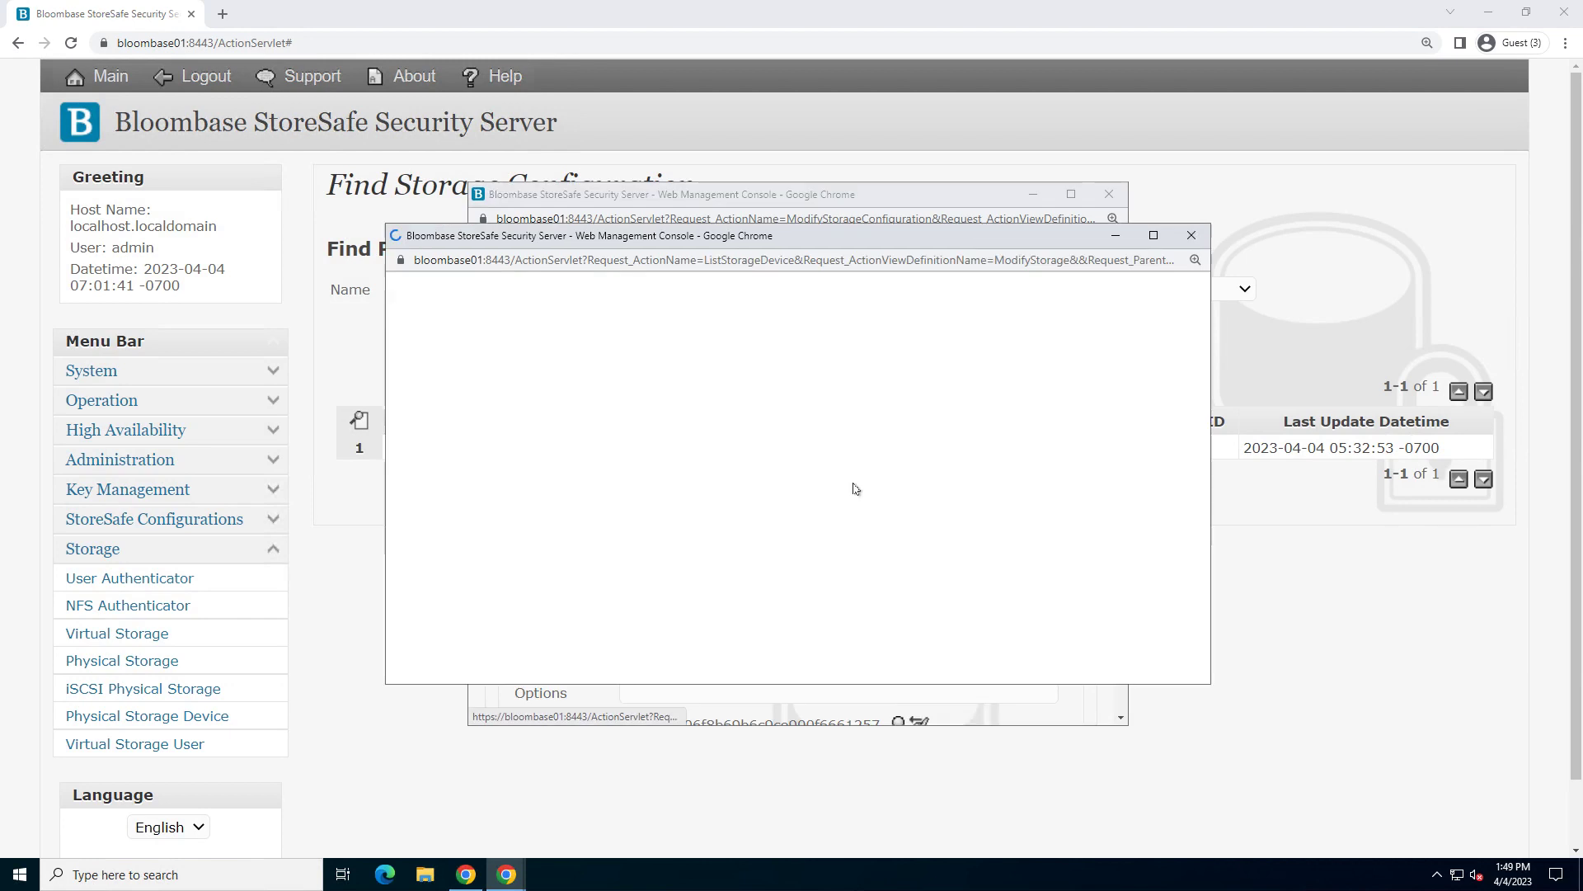
scroll(643, 536, down, 1)
click(619, 386)
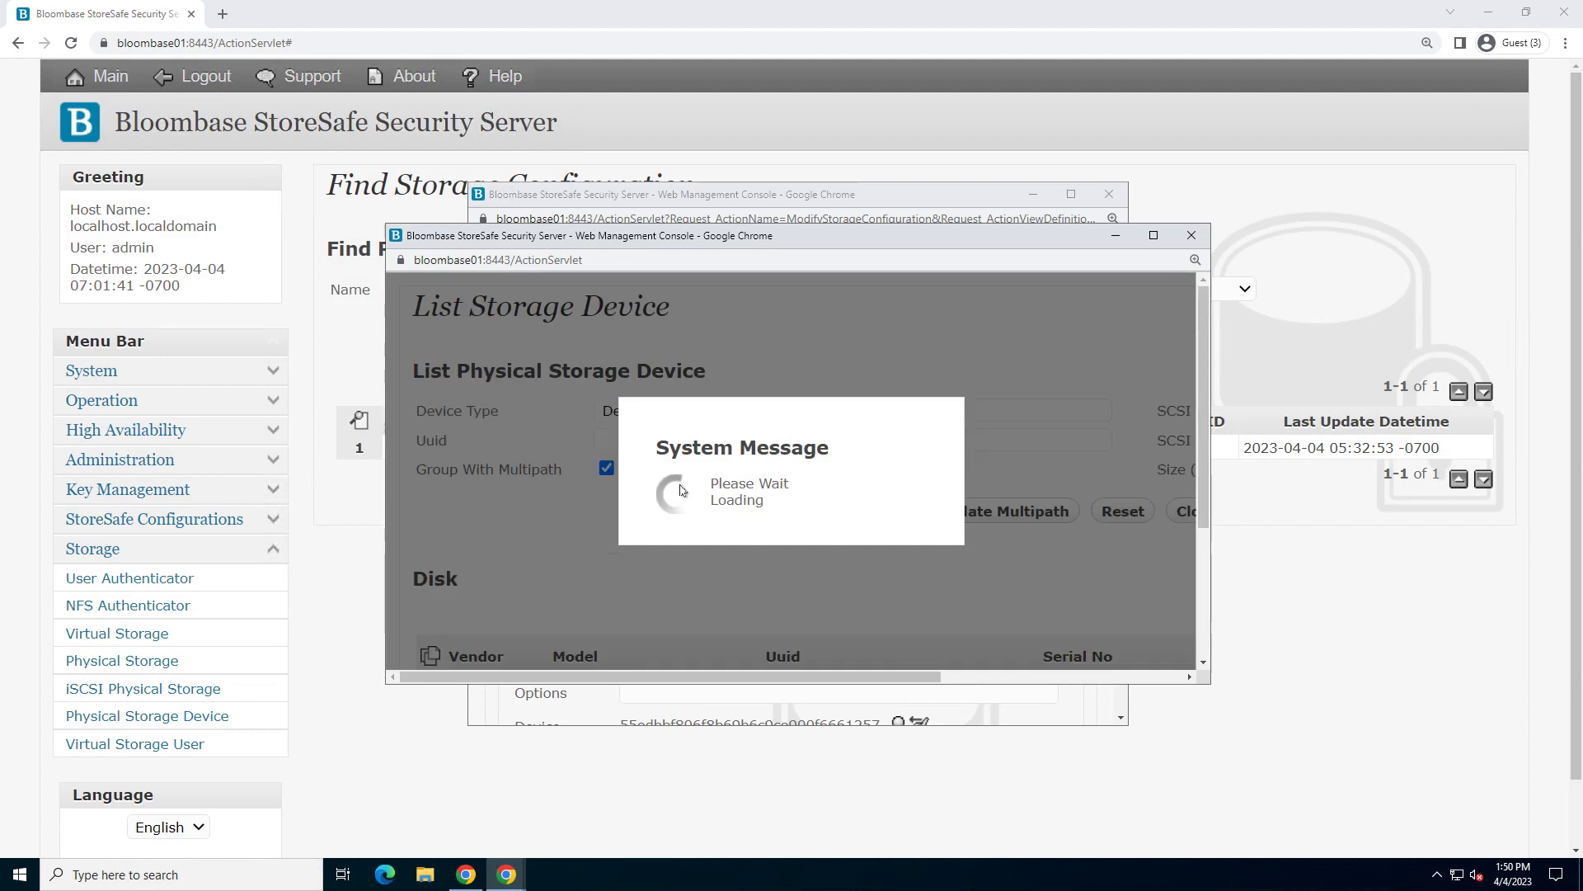
scroll(681, 489, down, 2)
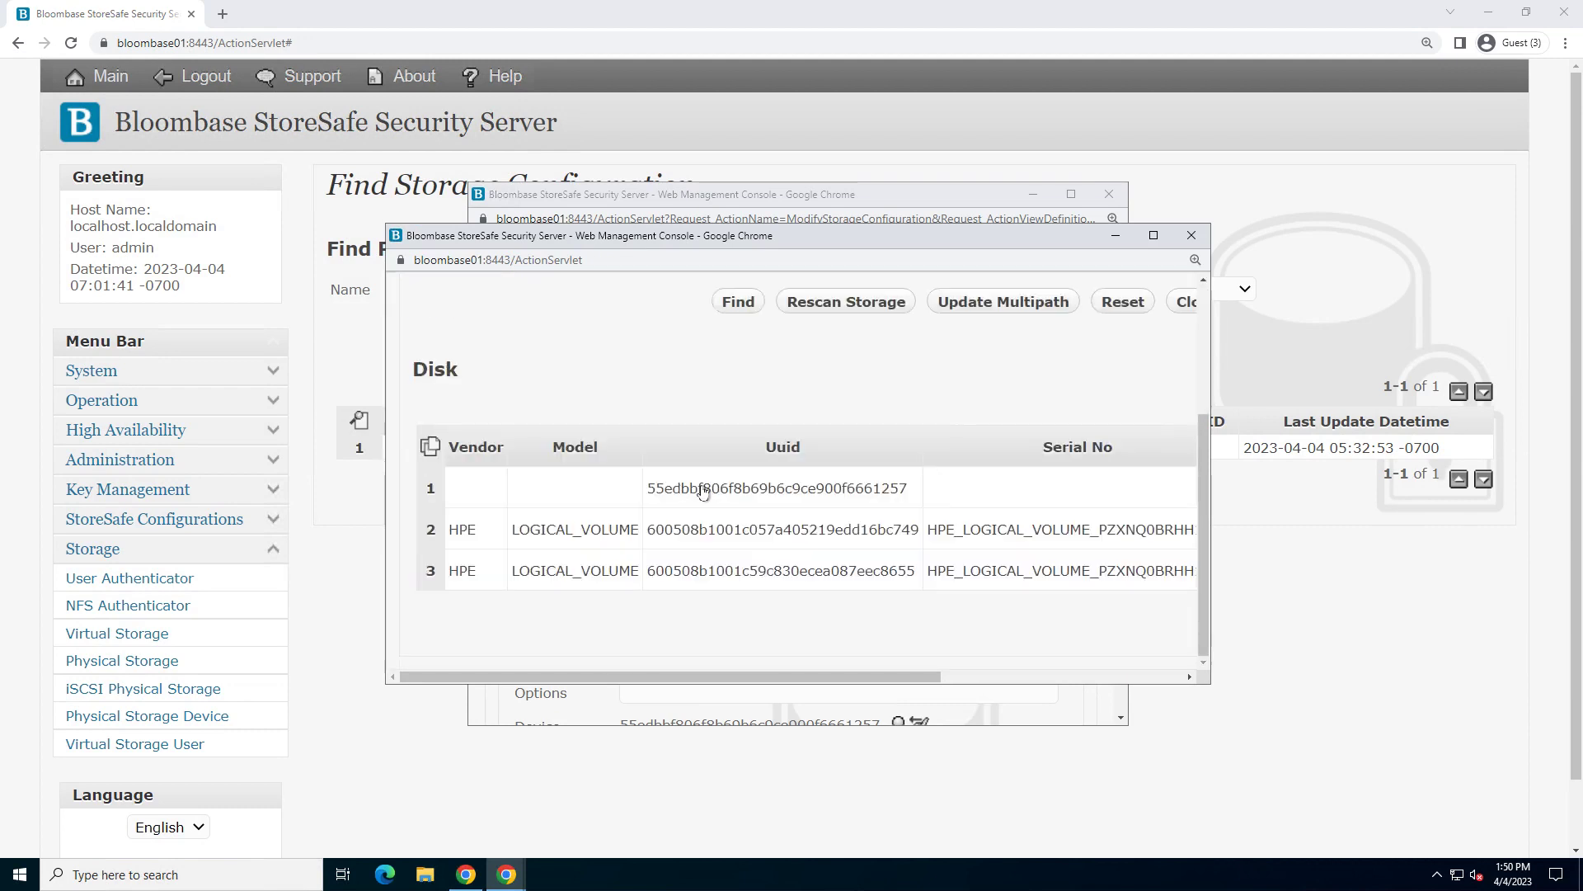
click(702, 491)
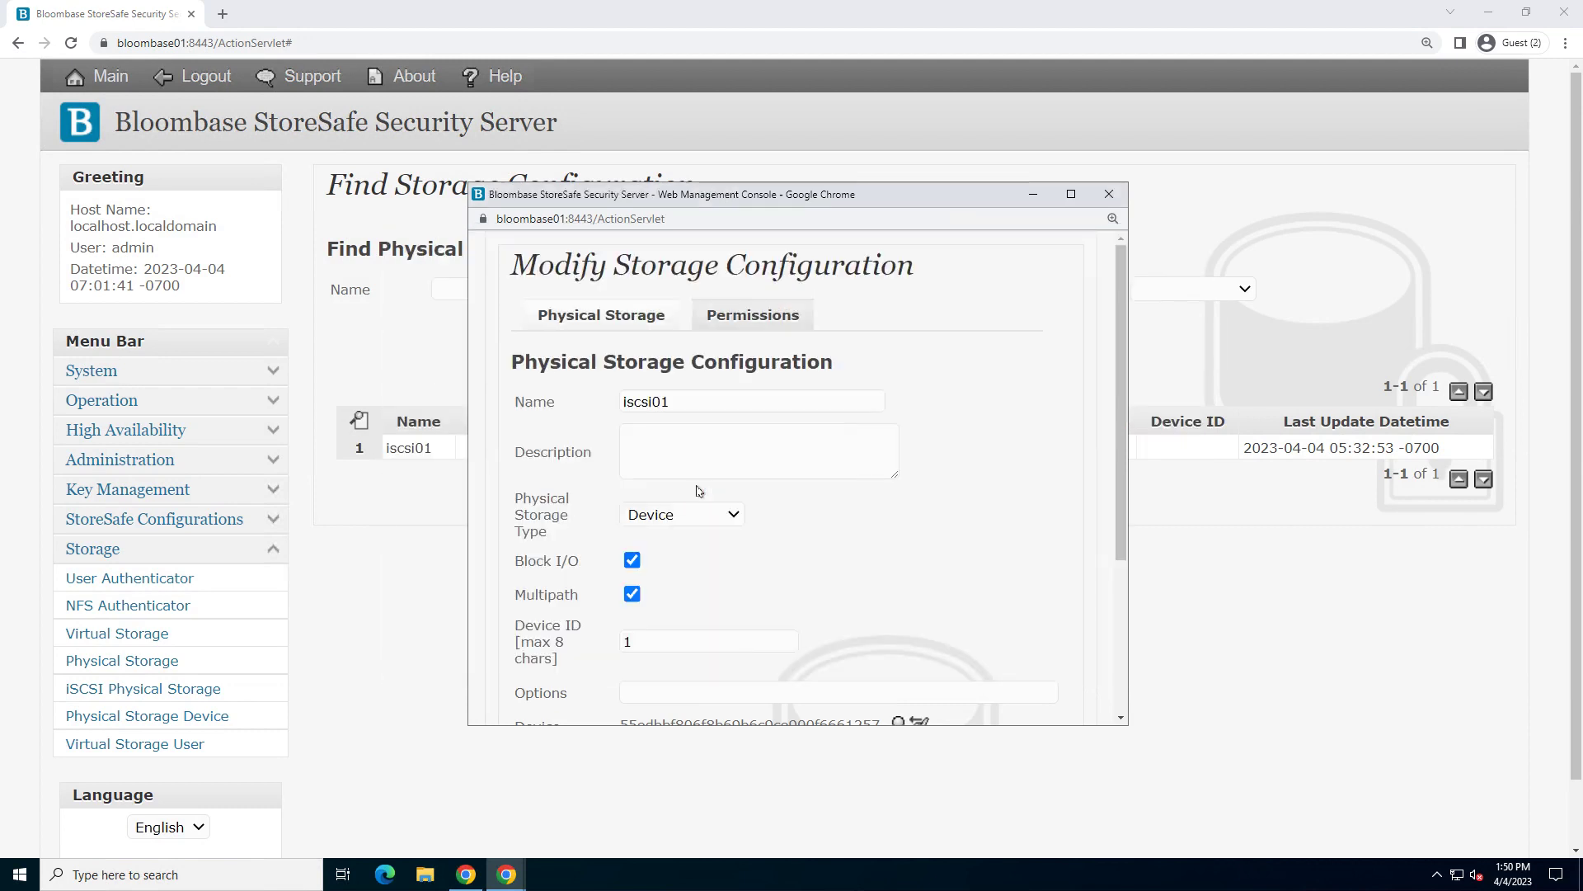
scroll(837, 566, down, 3)
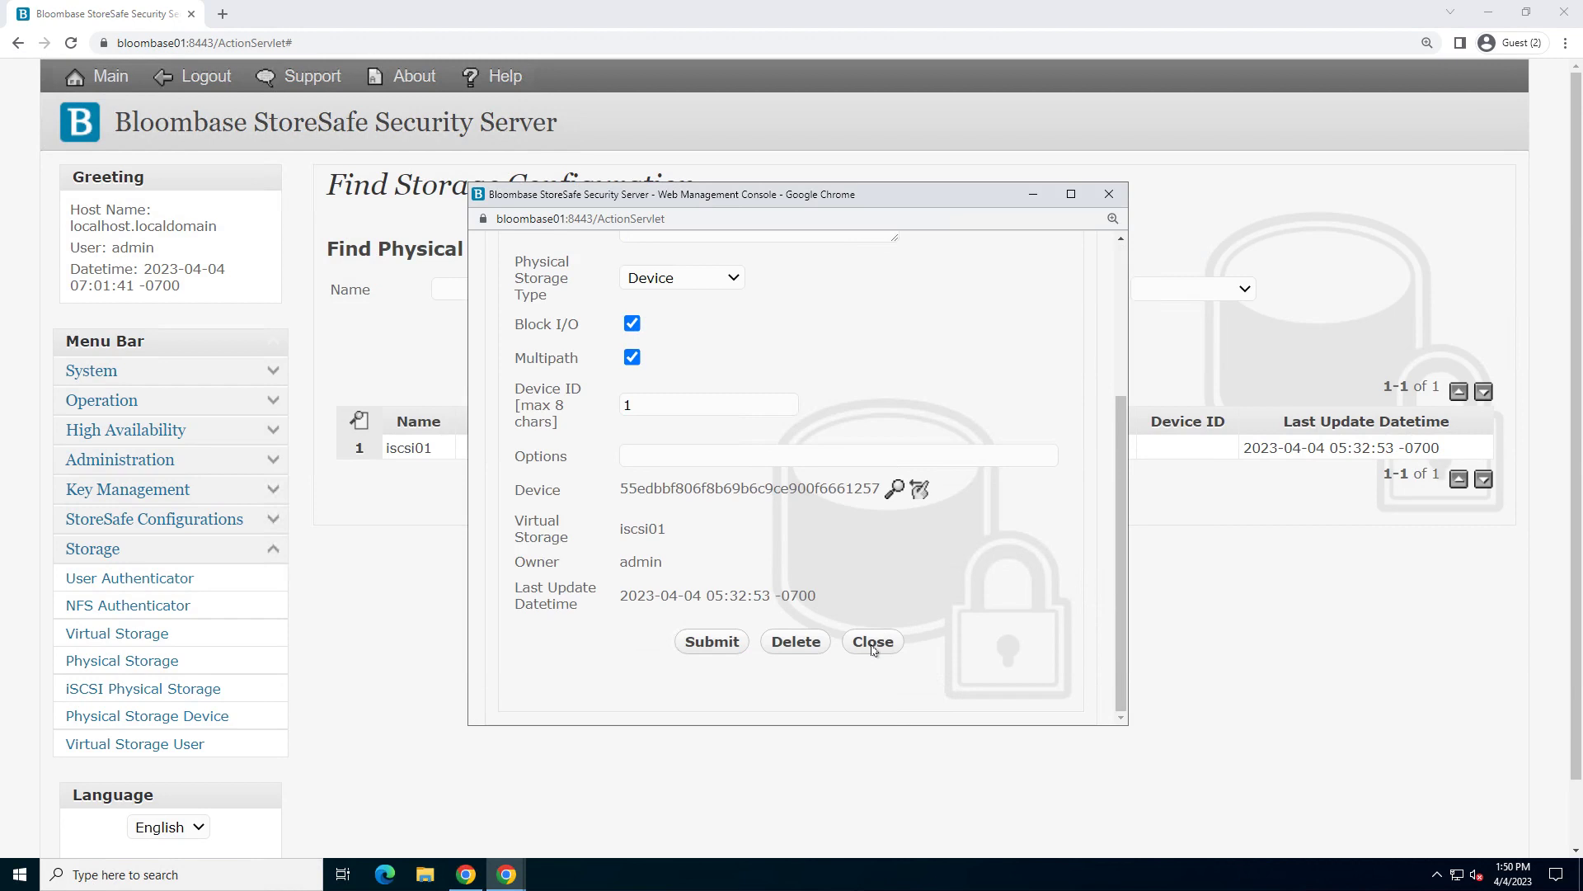
click(872, 643)
Step: Search the virtual storages and open iscsi01 in Modify Virtual Storage
click(142, 641)
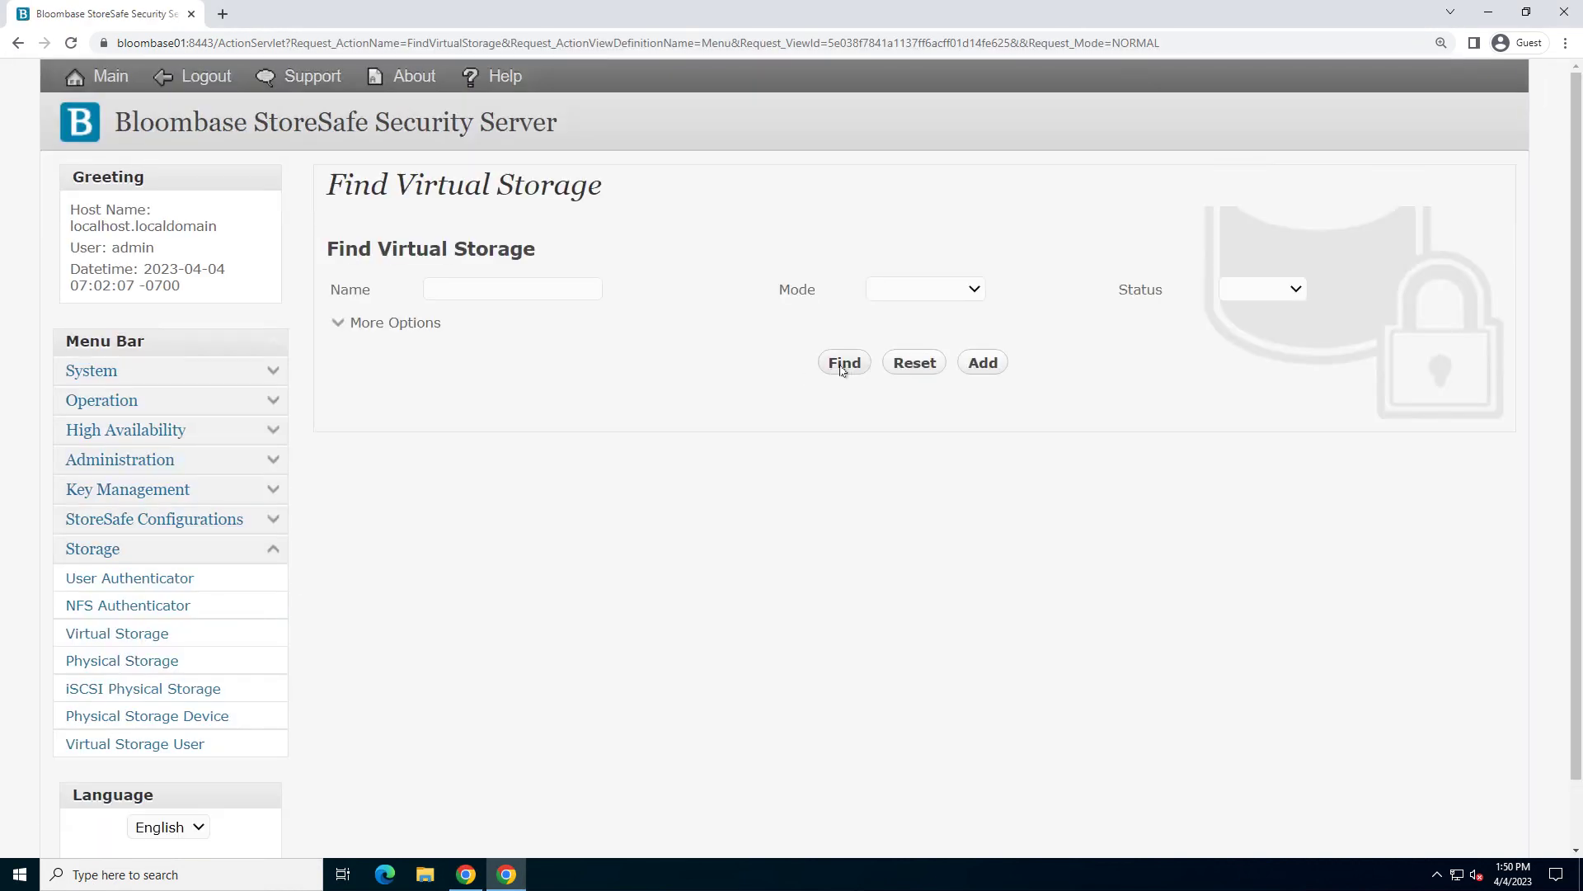
click(843, 367)
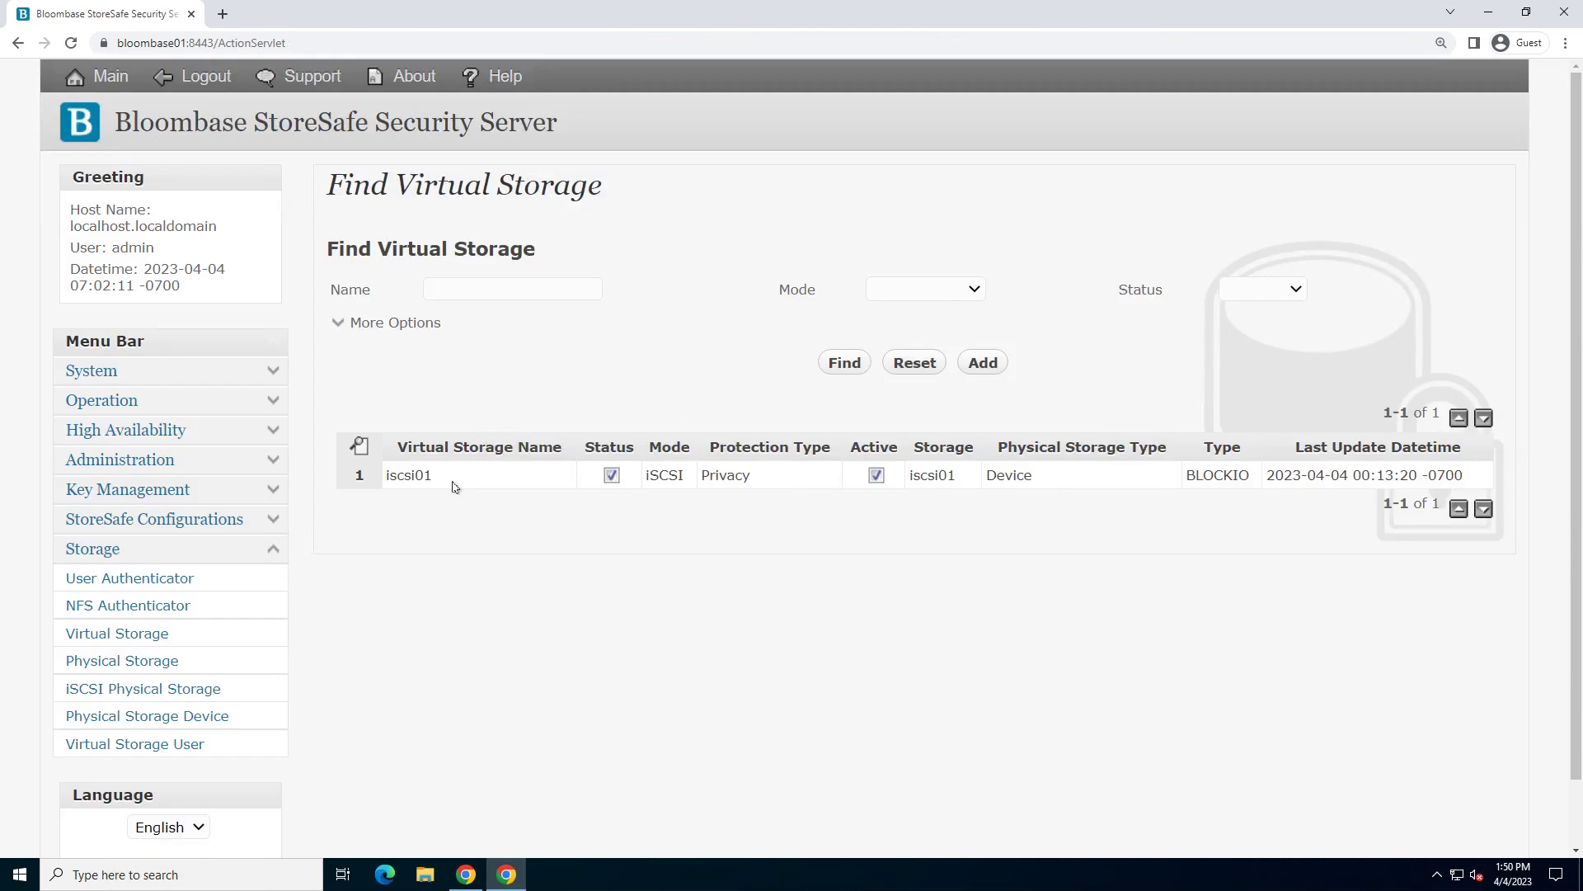
click(407, 477)
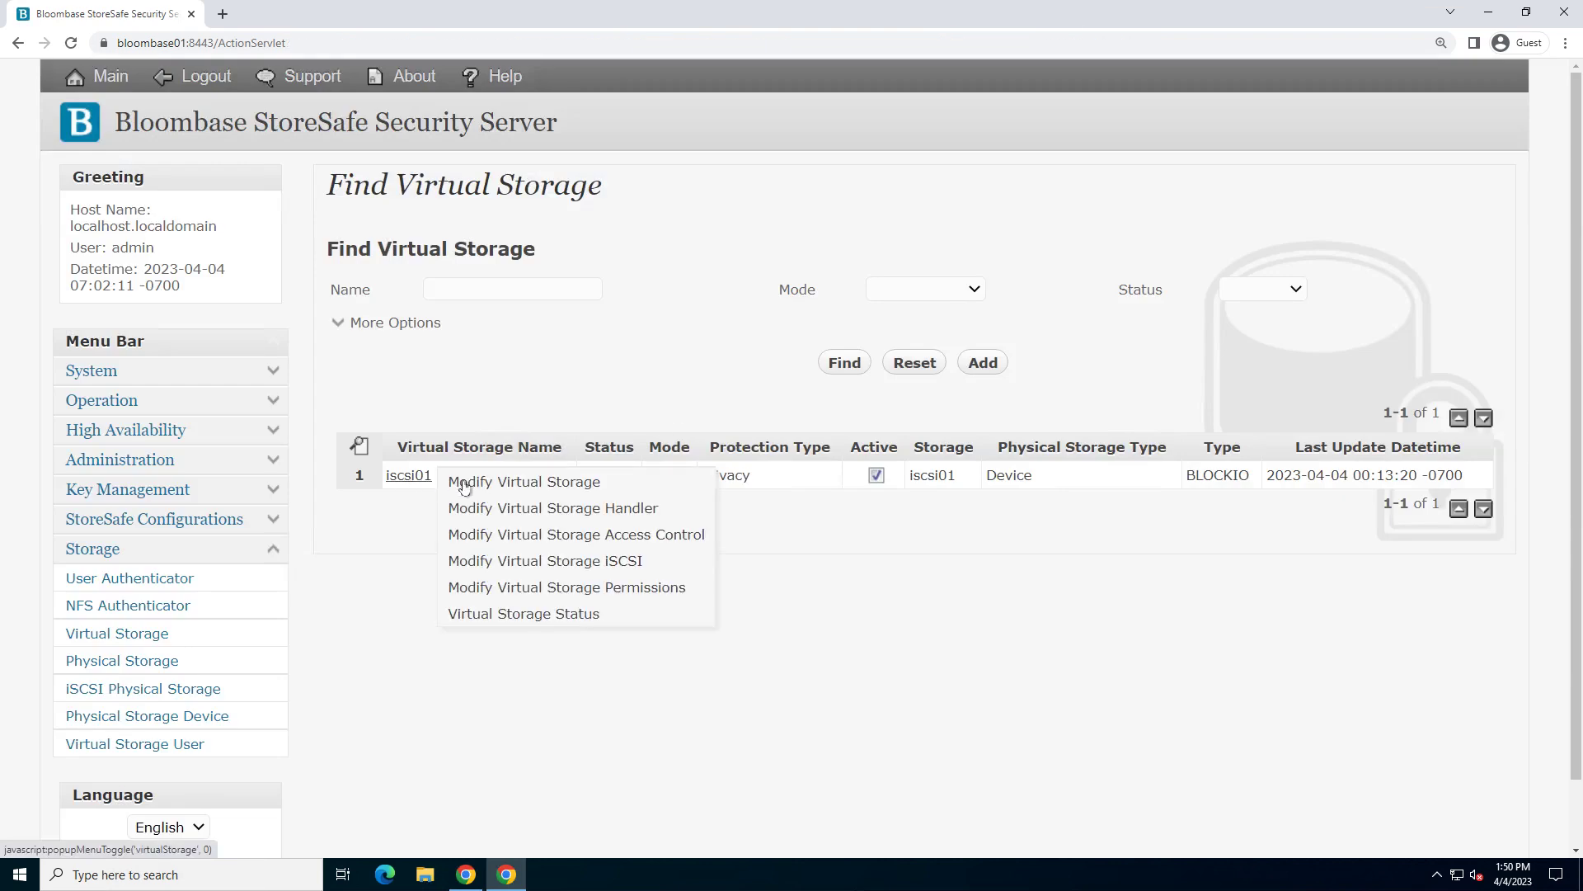
click(462, 503)
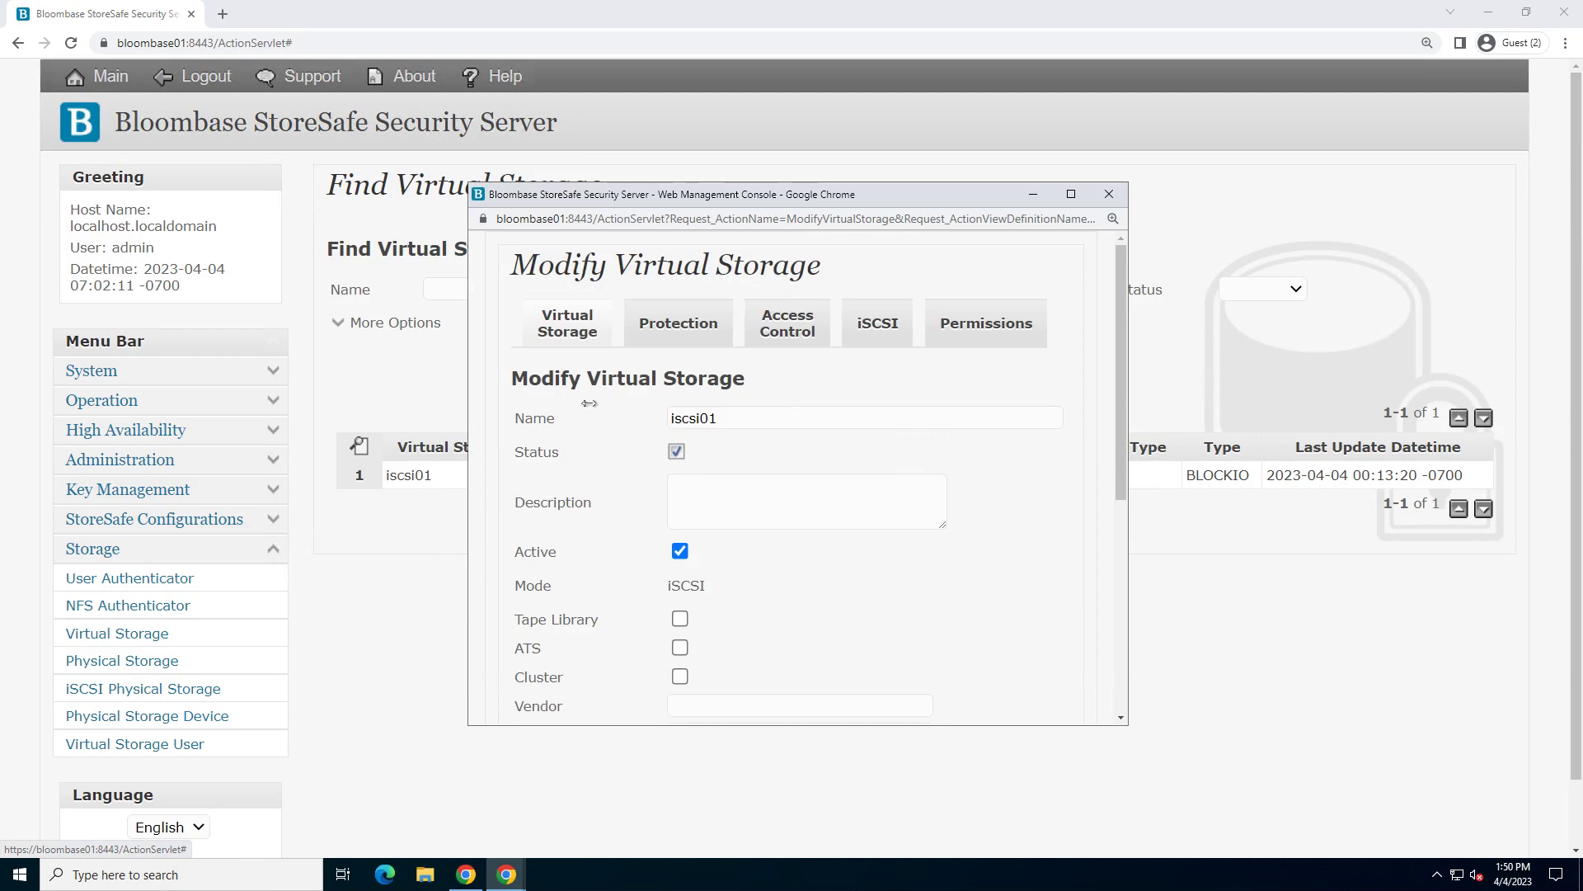
Step: Review the iscsi01 virtual storage's name, mode and assigned physical storage
drag(737, 417, 681, 418)
key(ctrl+a)
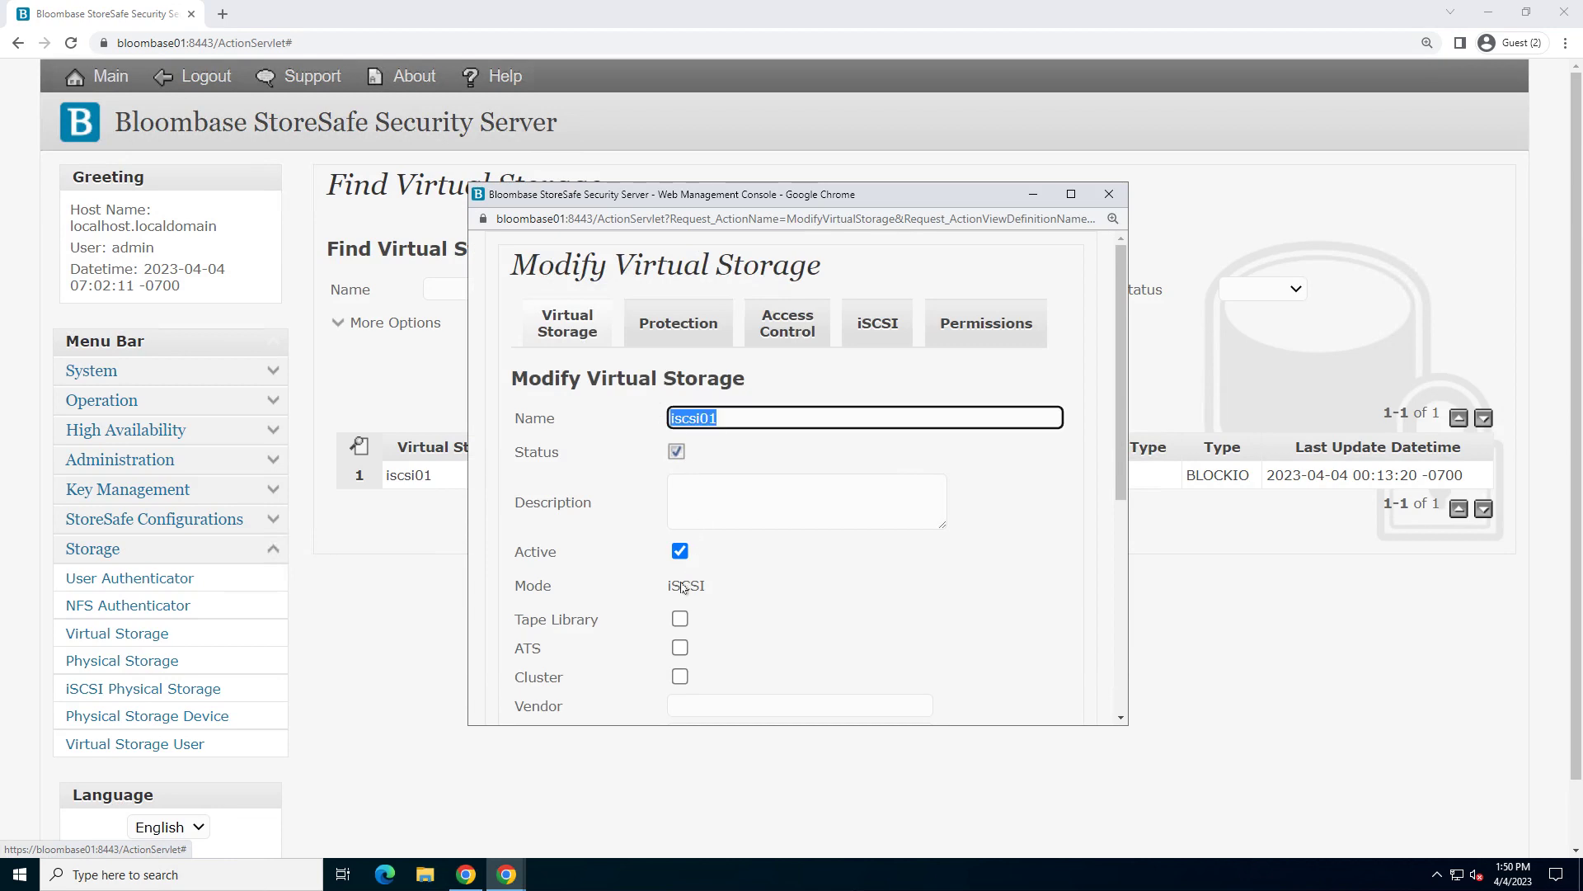
double_click(795, 572)
scroll(795, 577, down, 1)
scroll(795, 577, down, 4)
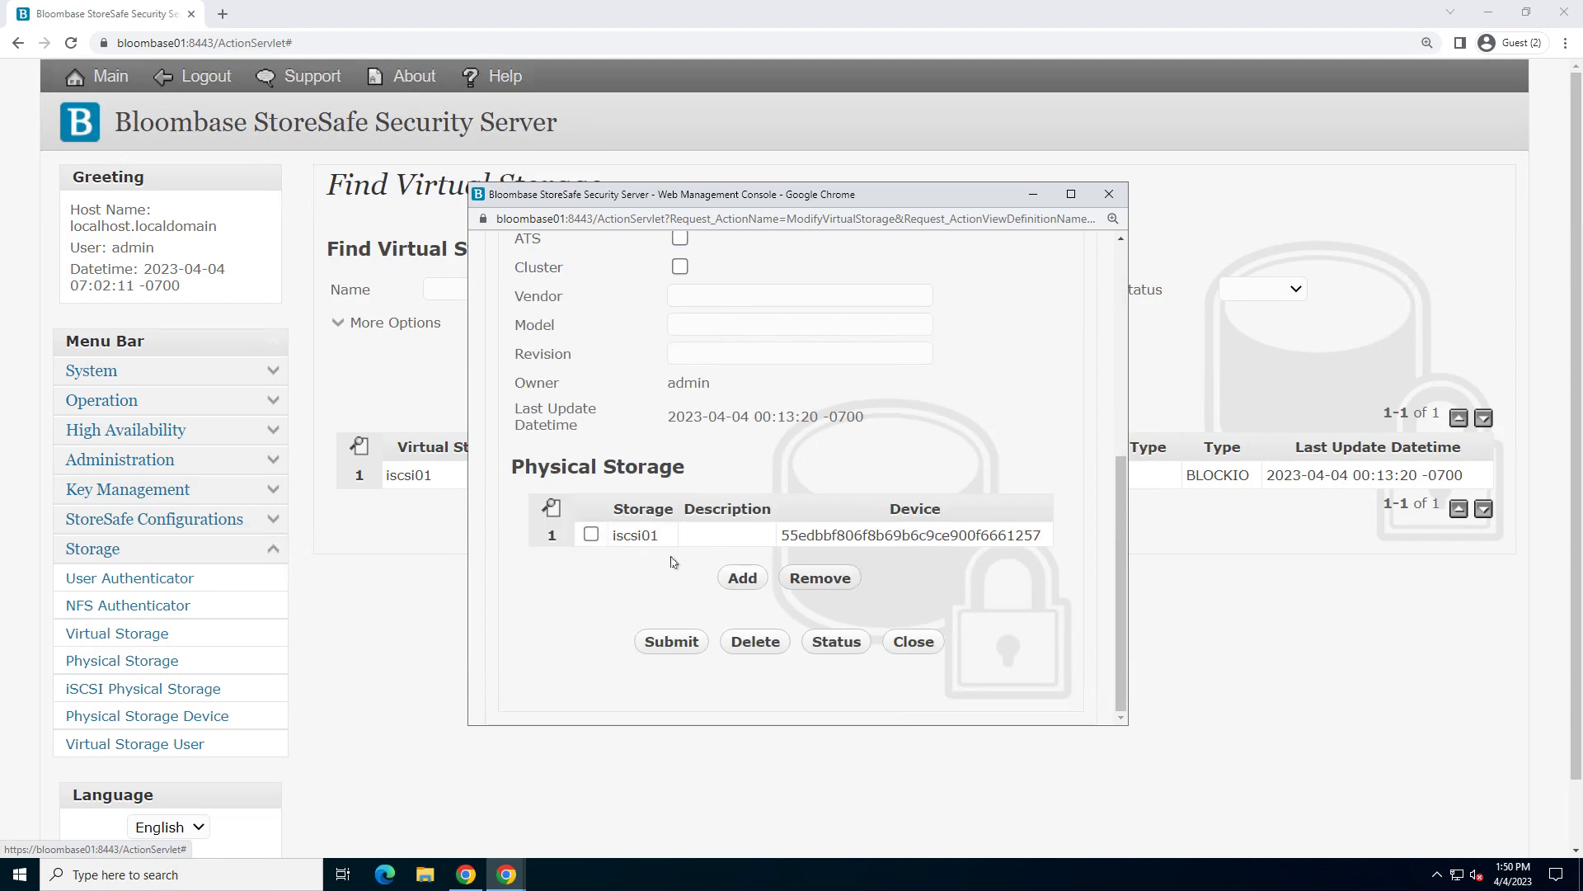
double_click(611, 537)
Step: Open iscsi01's protection settings and review the protection type and assigned encryption key
click(692, 327)
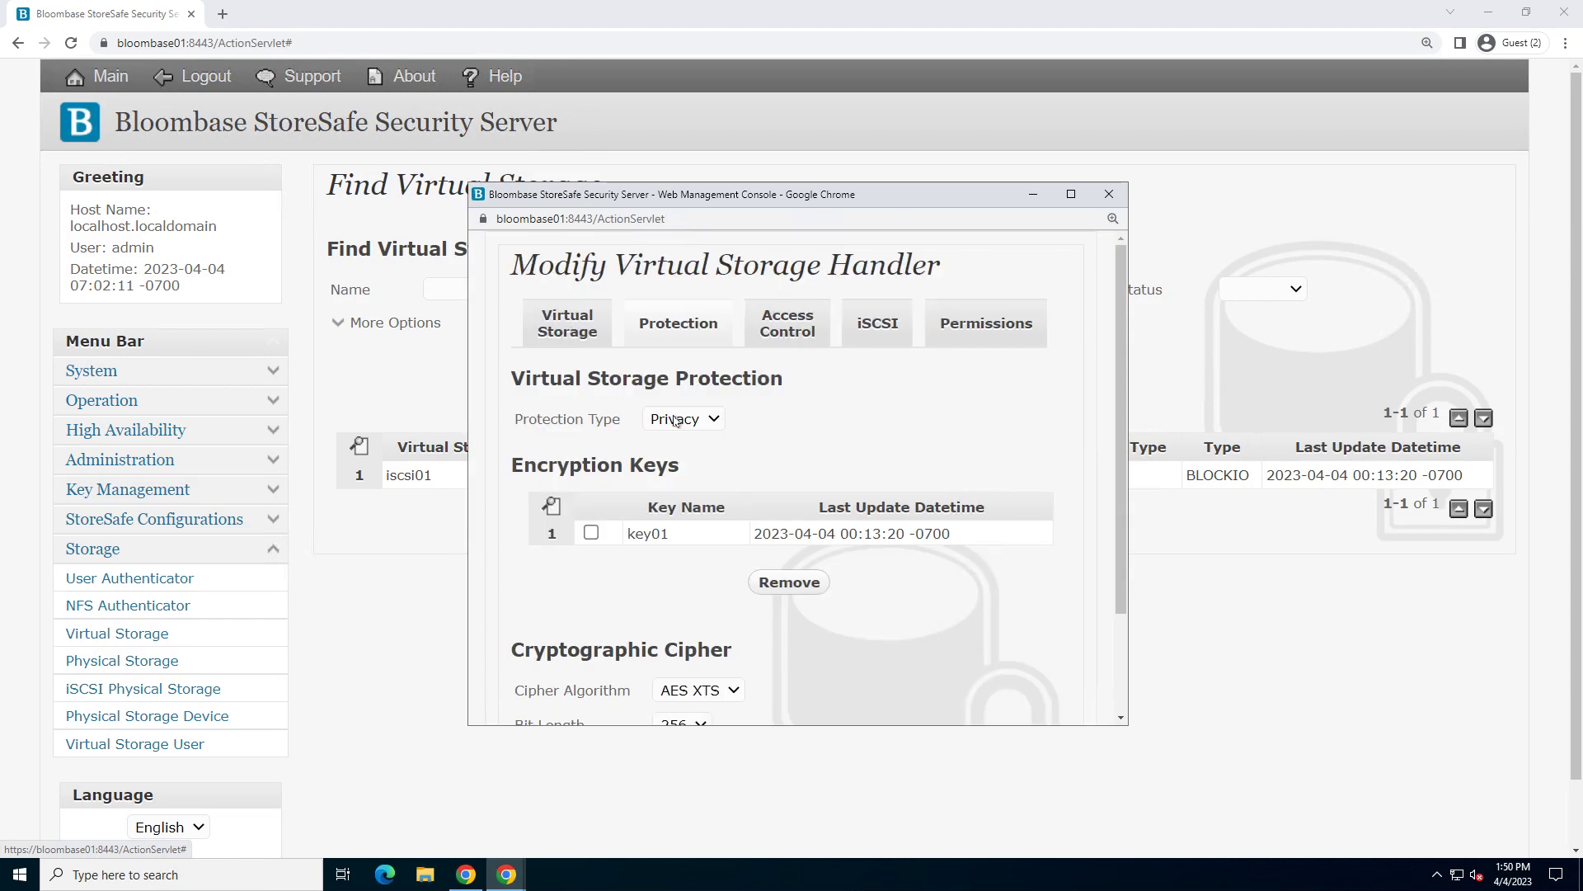
click(675, 422)
click(659, 536)
double_click(629, 532)
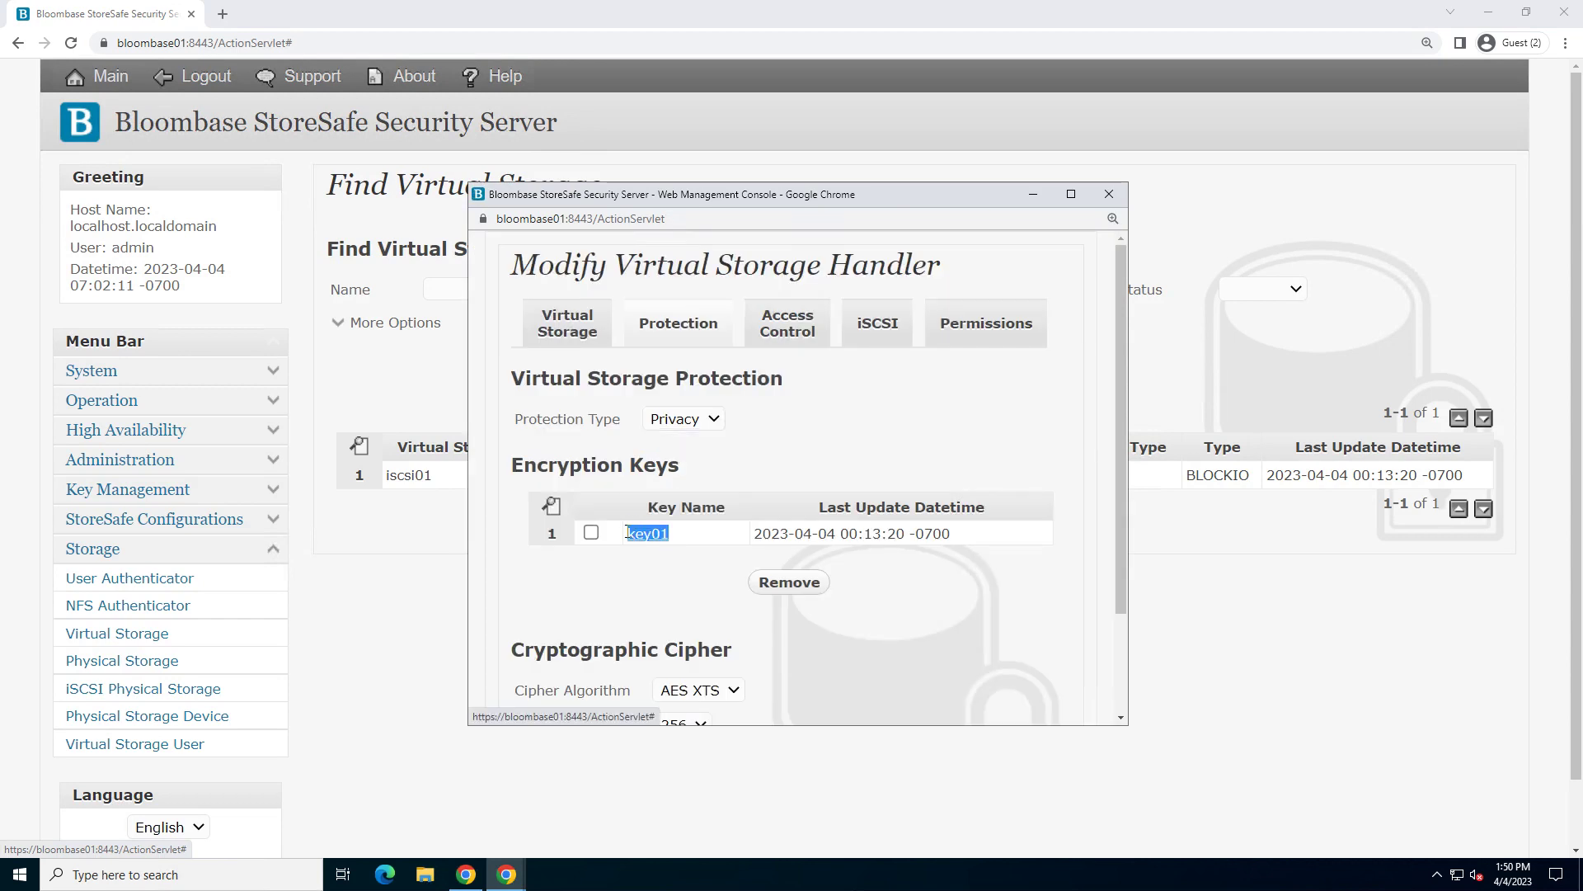
Step: Check the cryptographic cipher choices for iscsi01, selecting AES XTS as the cipher algorithm and 256 as the bit length
scroll(701, 672, down, 2)
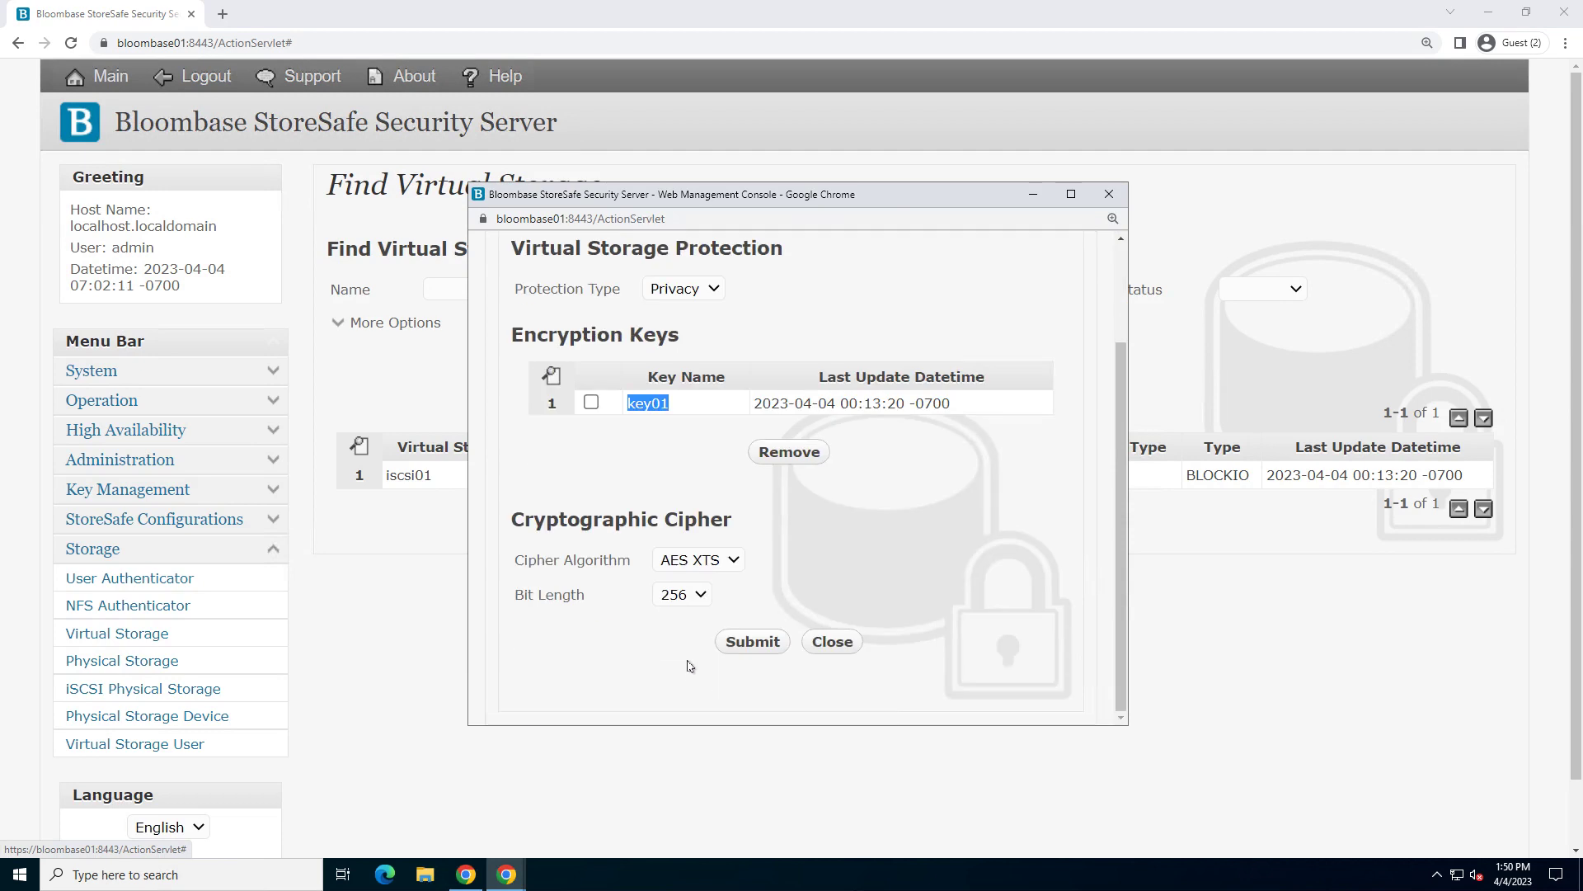
click(694, 564)
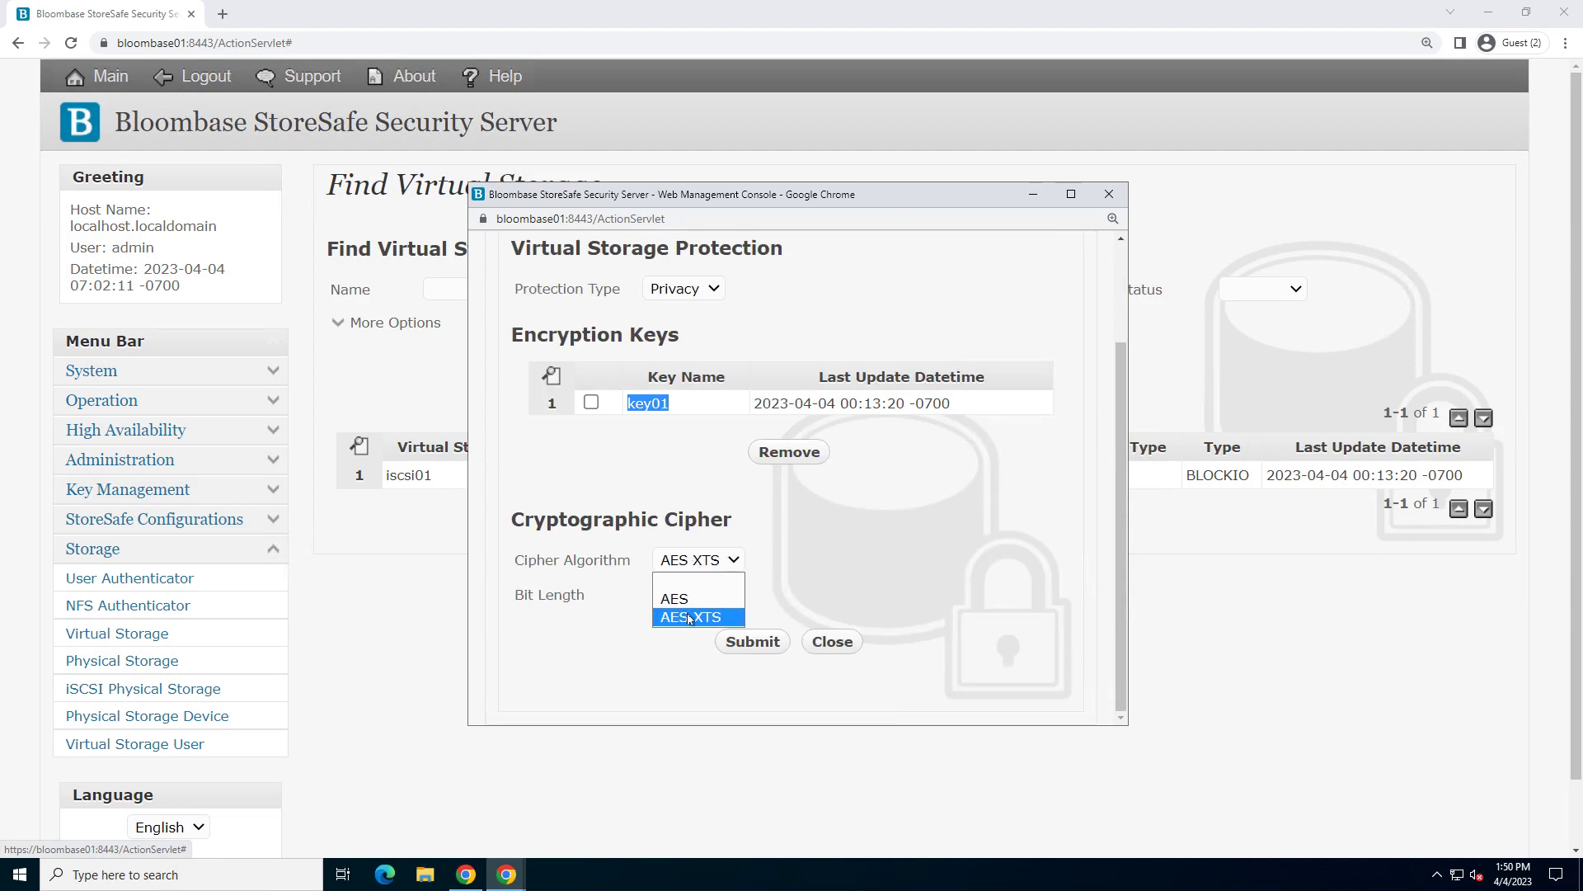
click(689, 612)
click(689, 598)
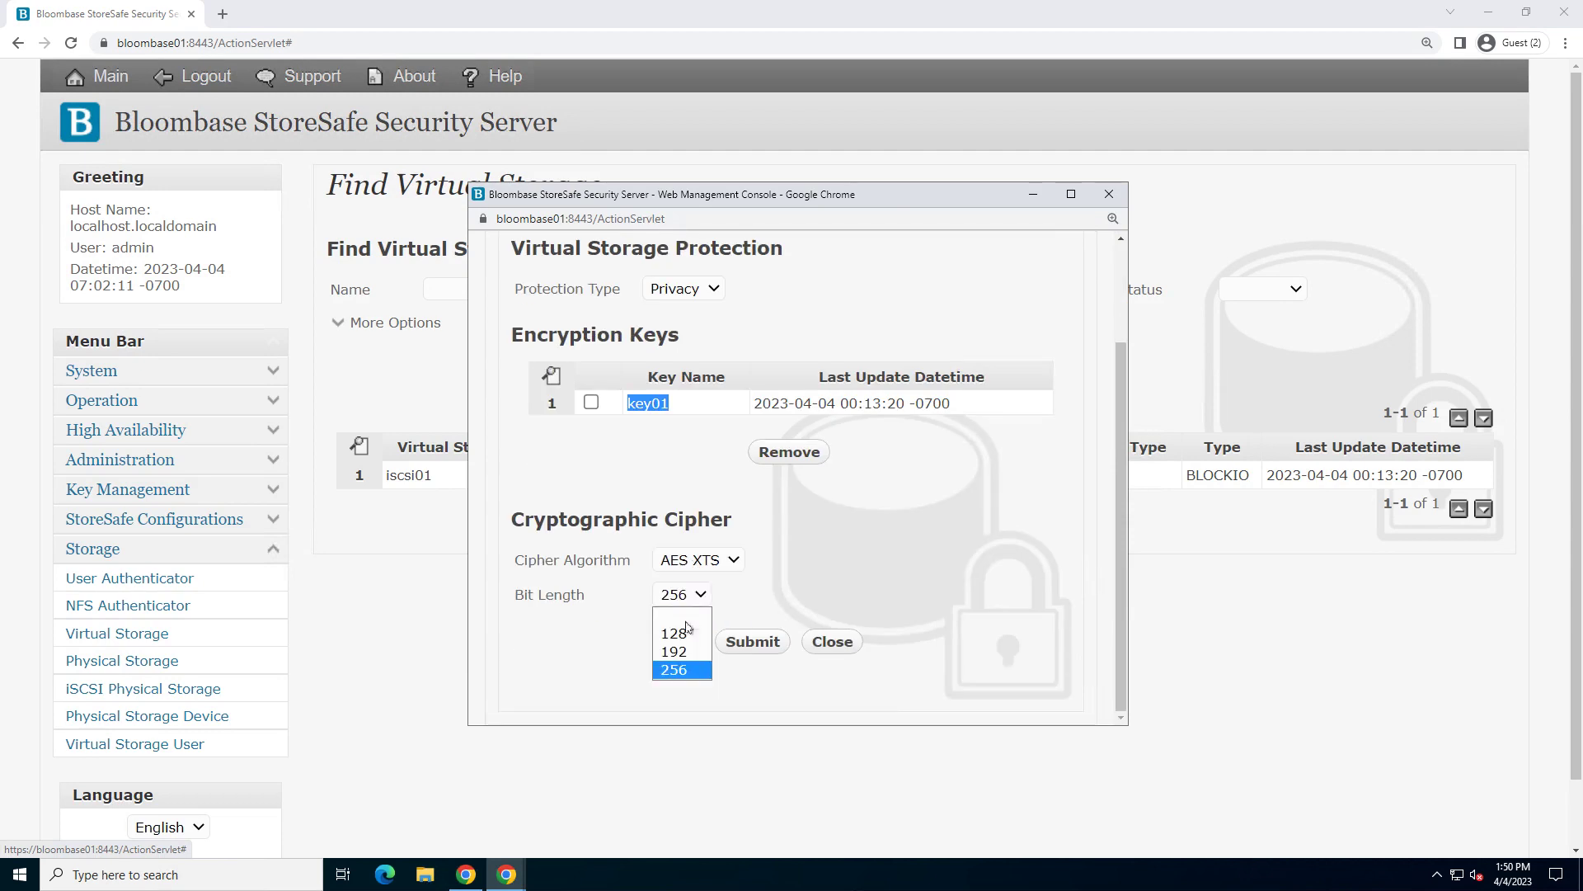
click(684, 670)
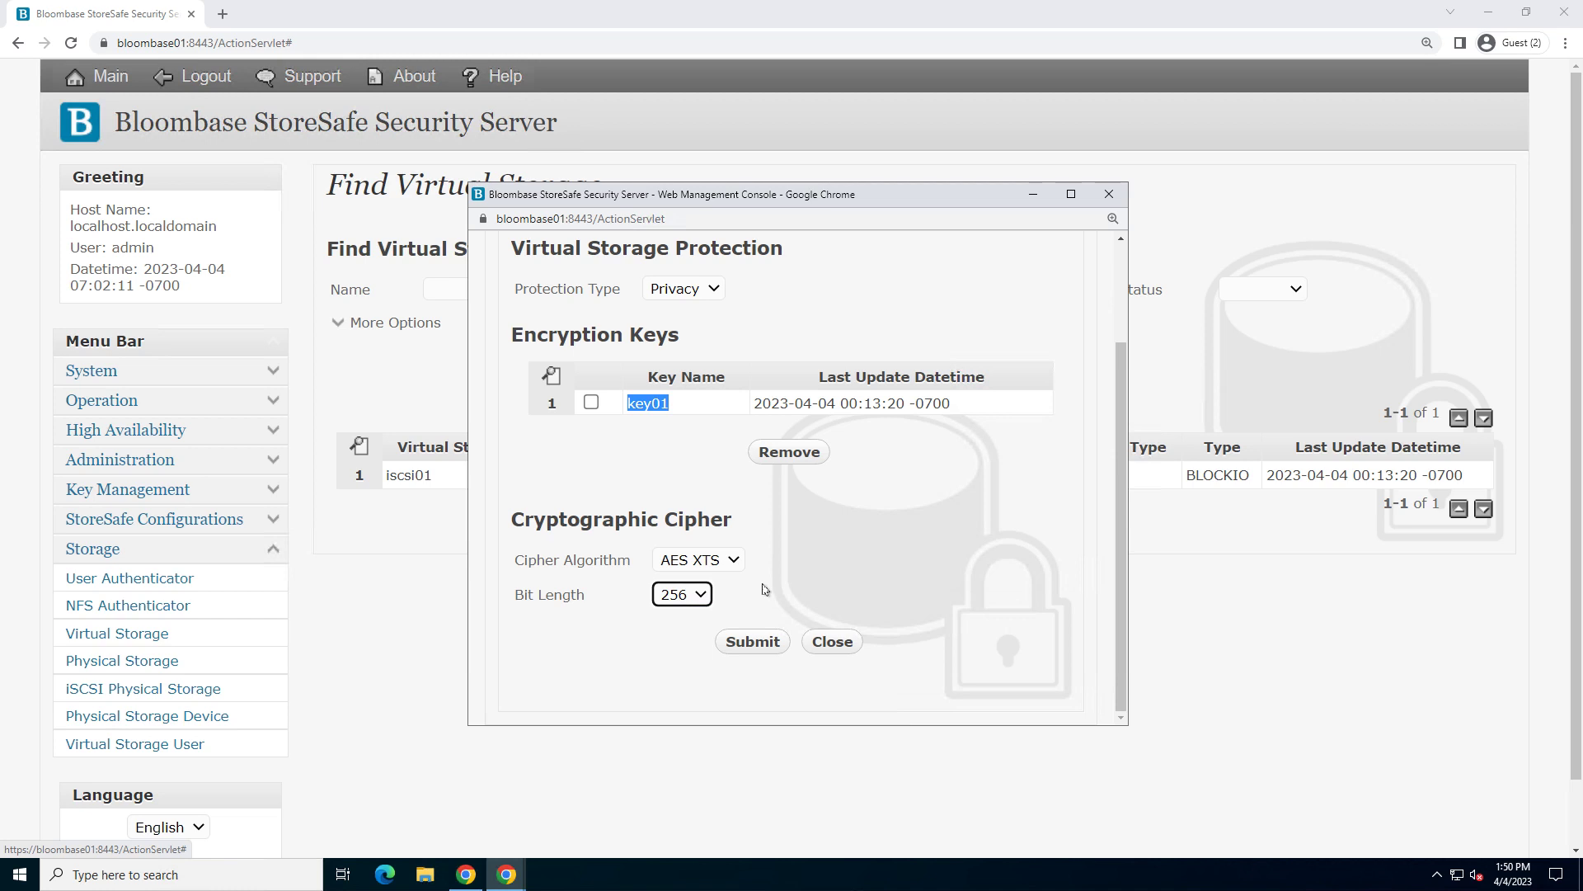
scroll(768, 587, up, 2)
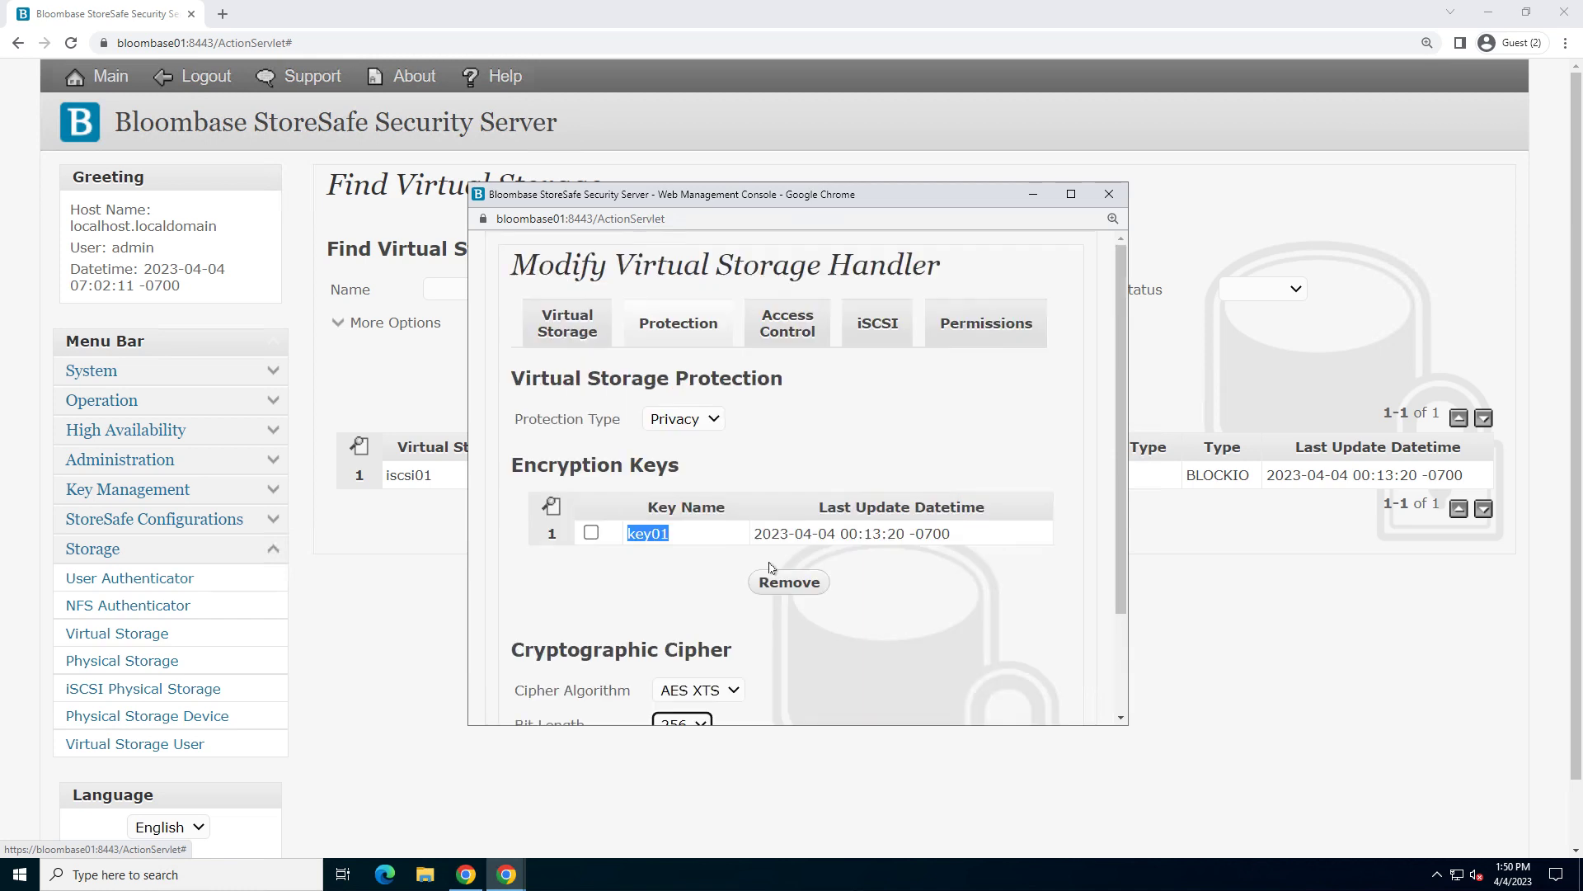
Step: Review iscsi01's access control settings for portals, users and initiators, and close the virtual storage configuration
click(788, 334)
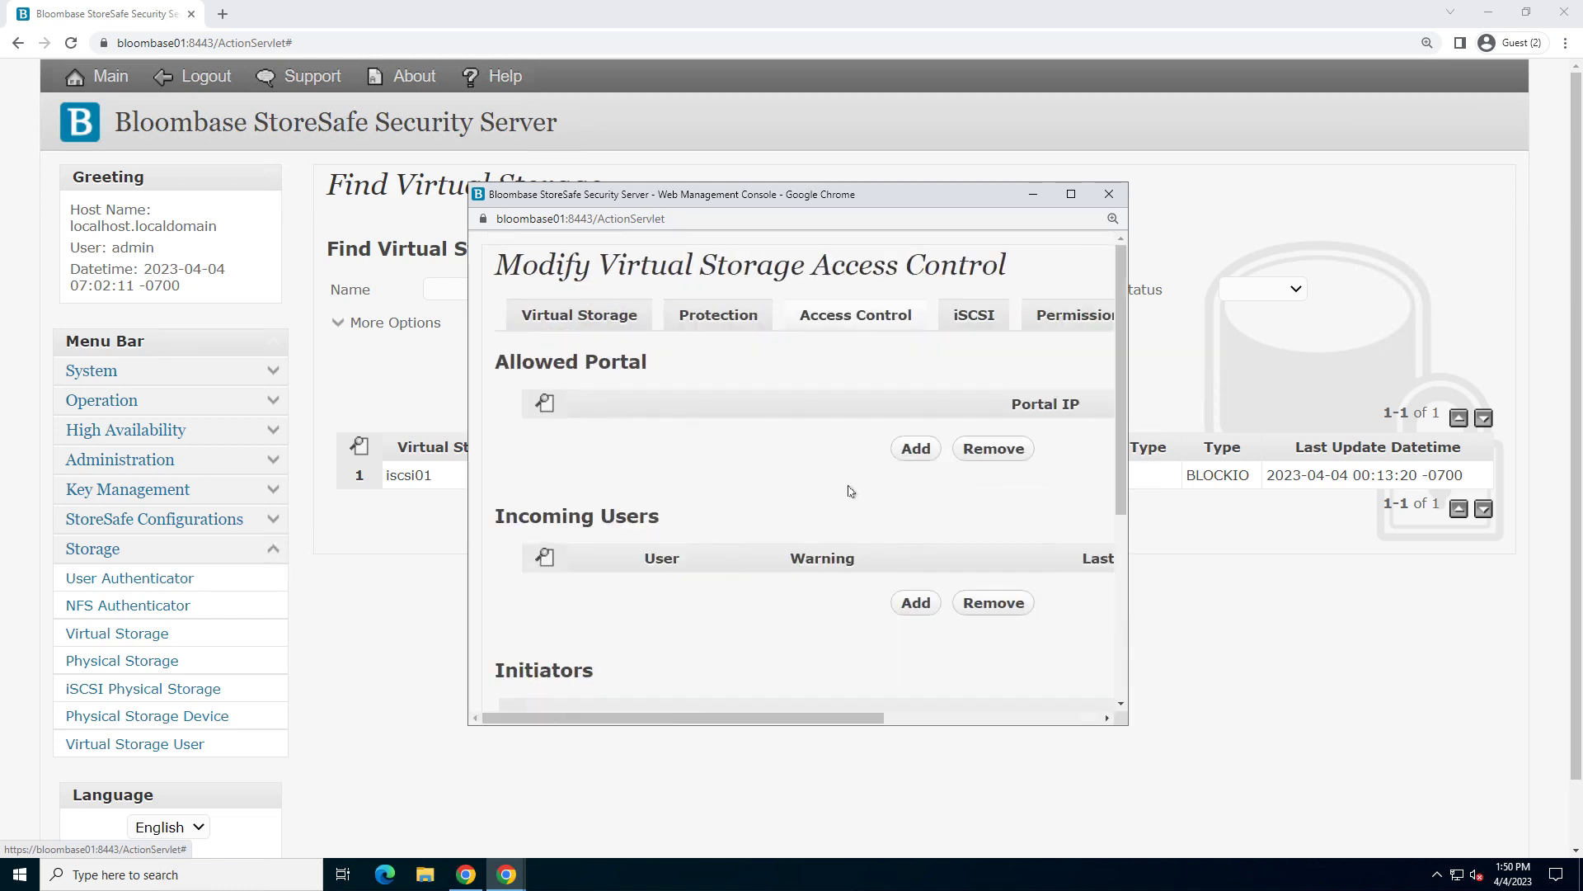
scroll(851, 491, down, 5)
click(1083, 663)
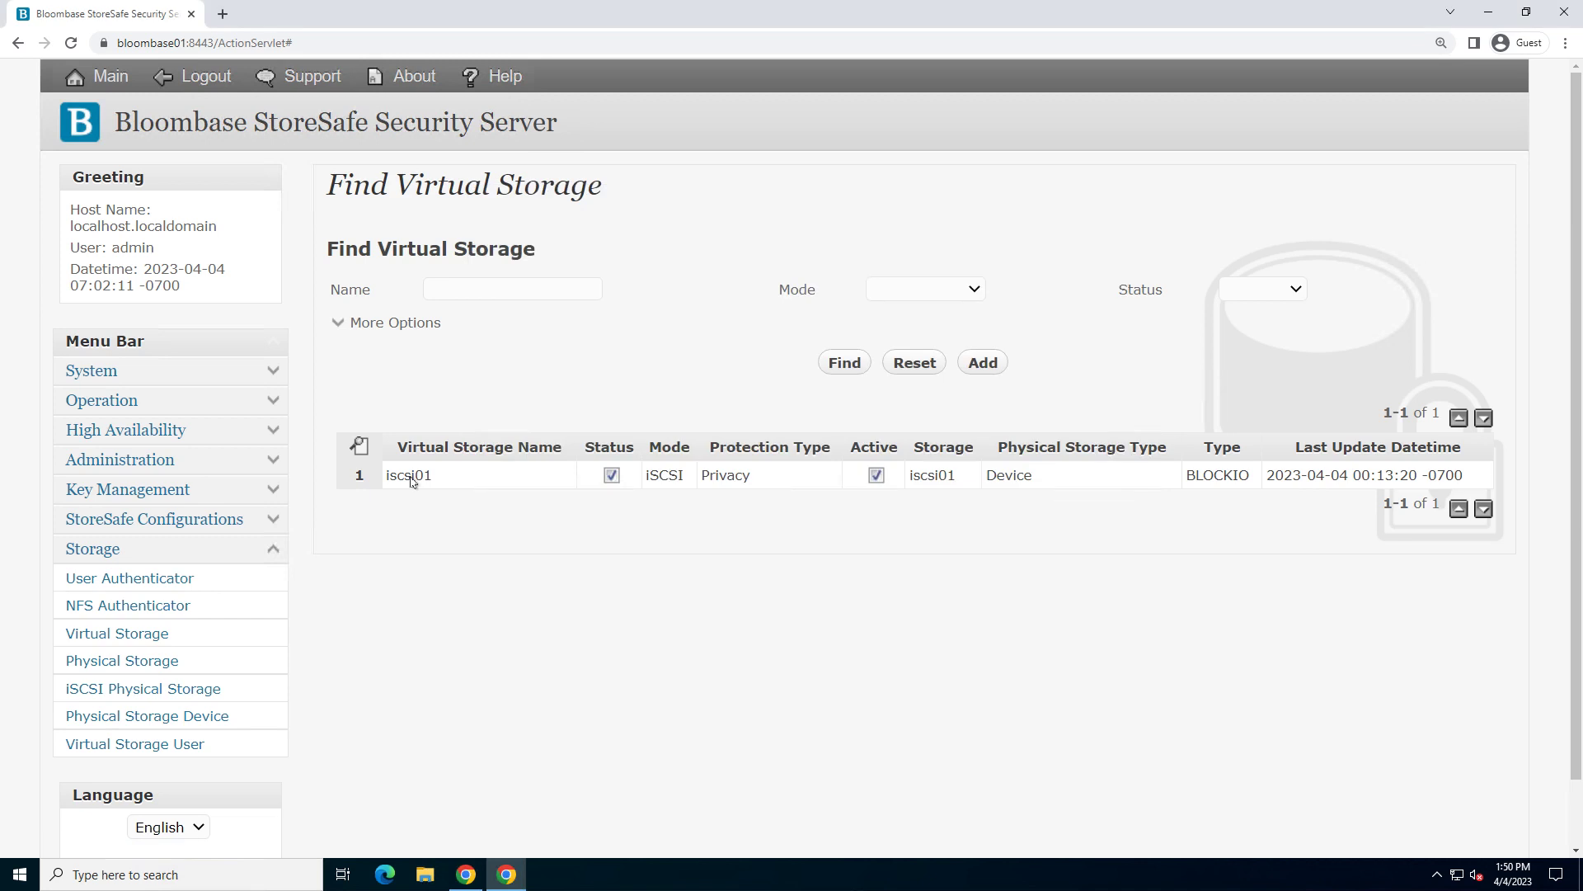
Step: Open the Virtual Storage Status of iscsi01 and review its virtual storage, physical storage and active share details
click(409, 477)
click(548, 615)
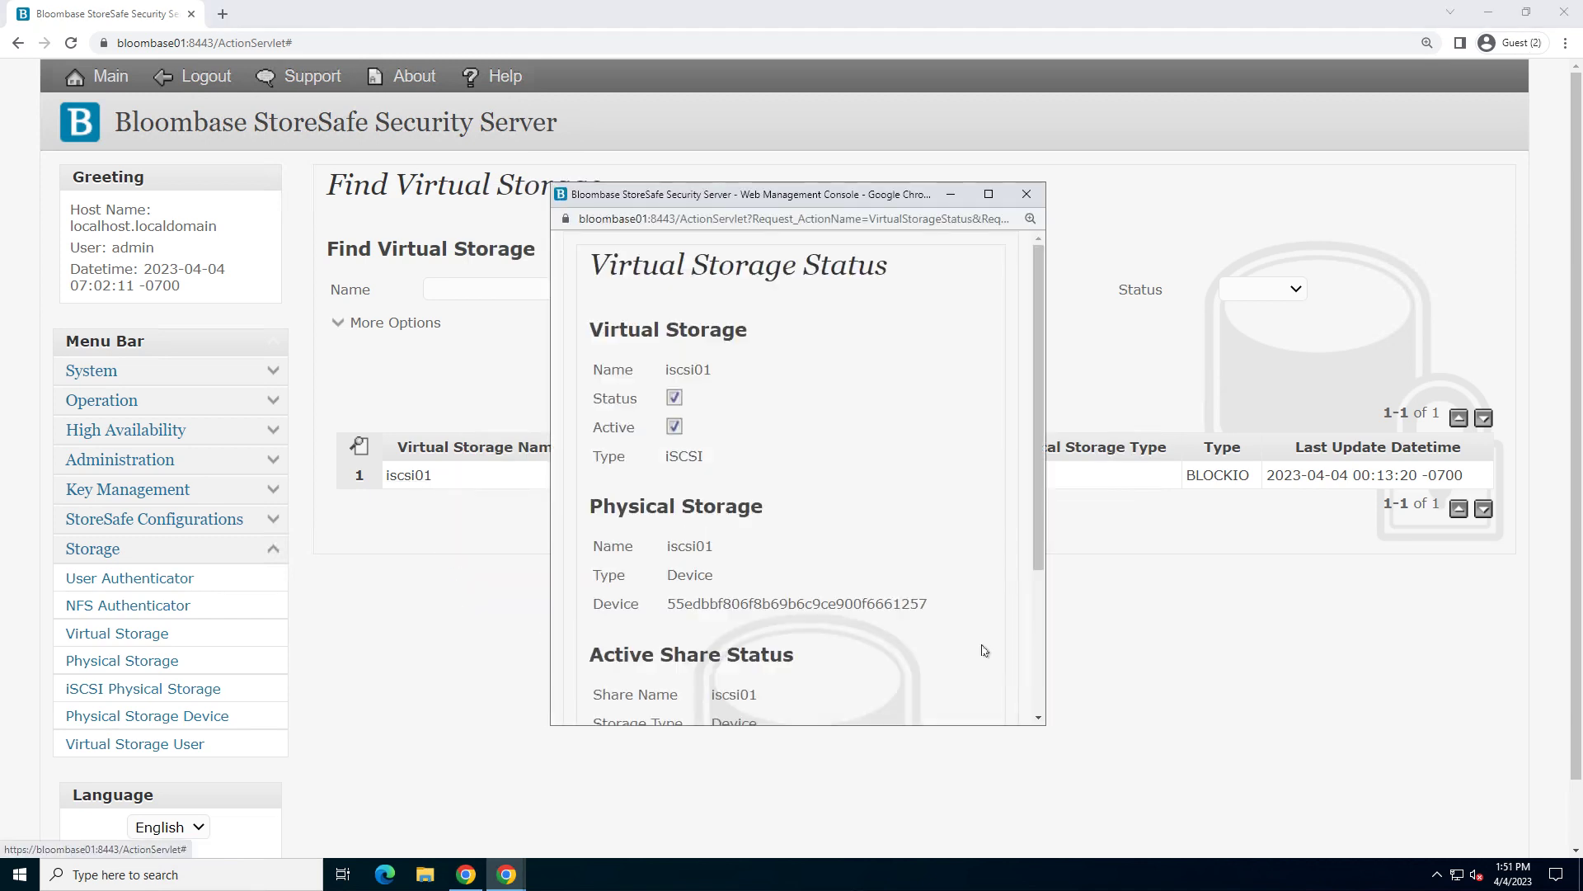
scroll(982, 650, down, 3)
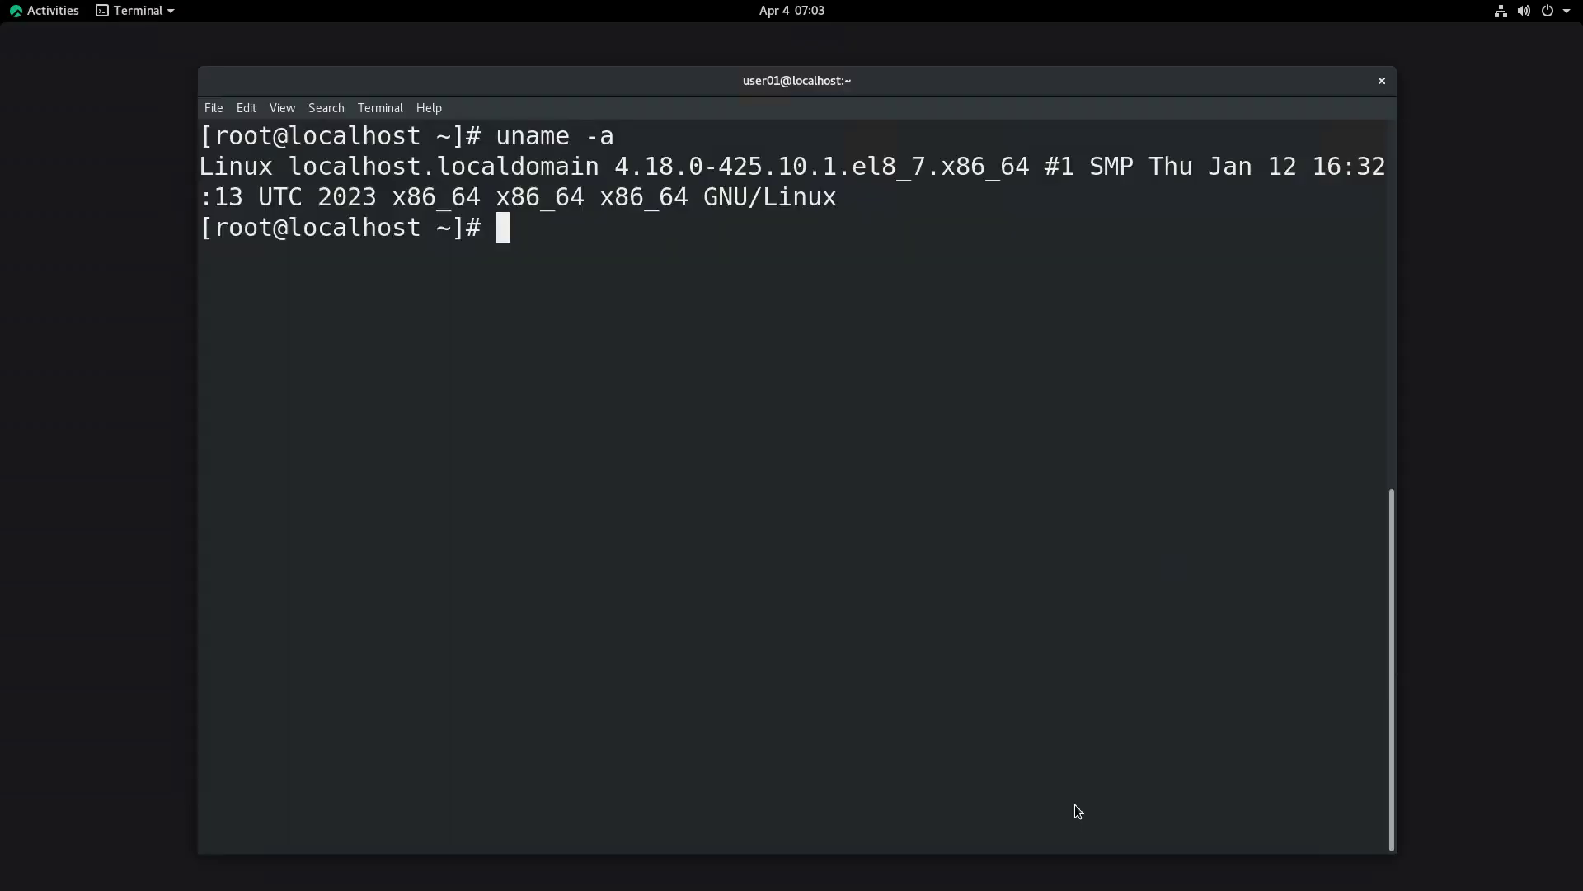
Step: In the Linux host's terminal, discover the iSCSI targets with iscsiadm -m discovery -t st -p bloombase01
text(iscsiadm -m disco)
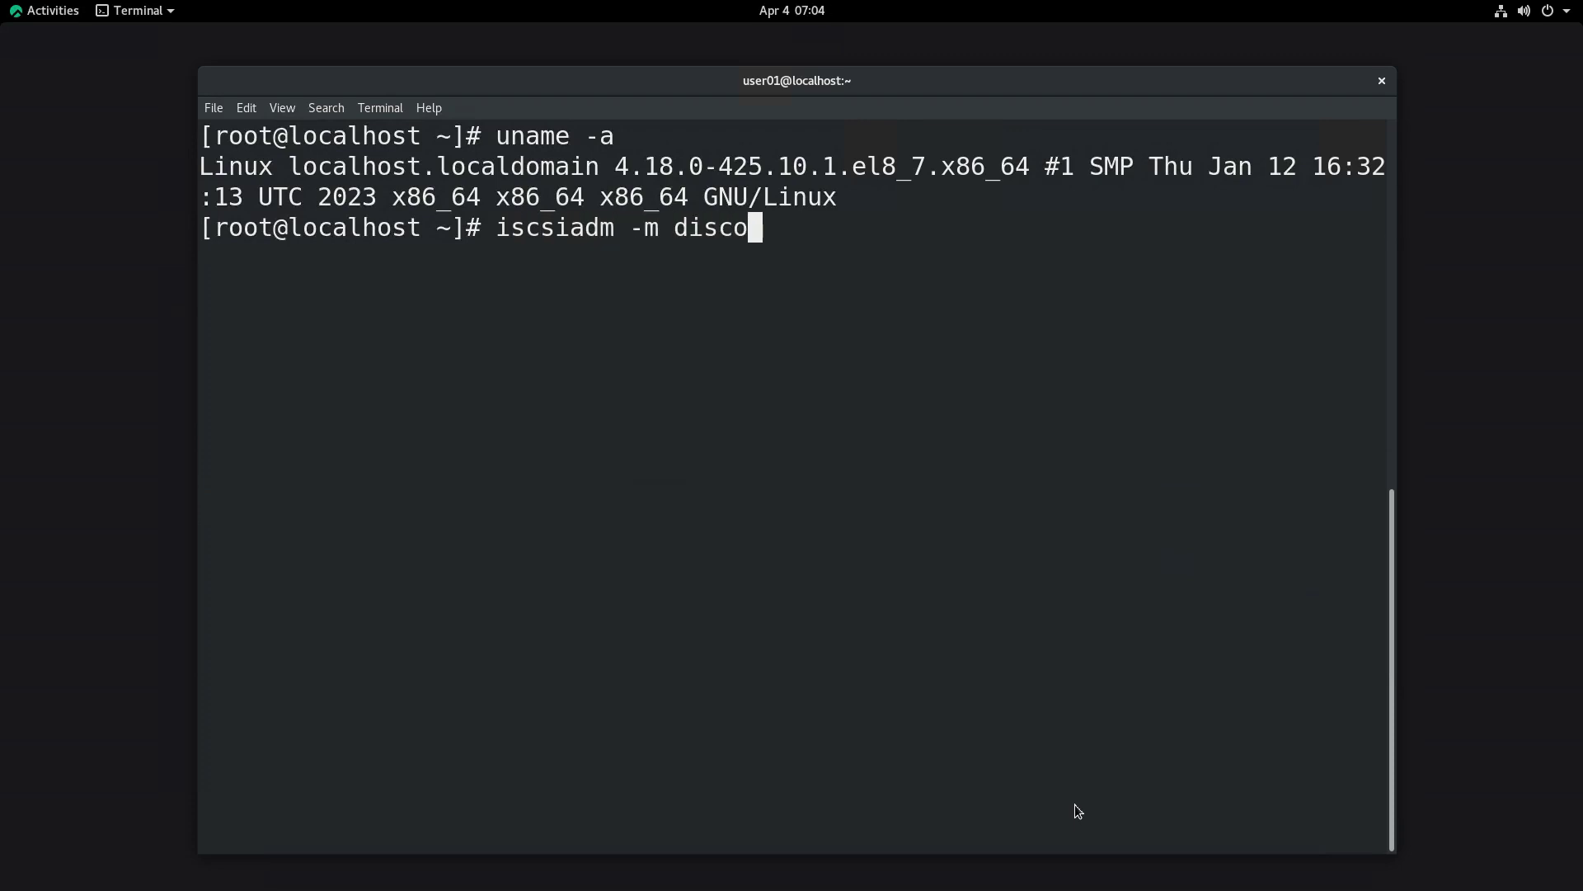
text(very -t st )
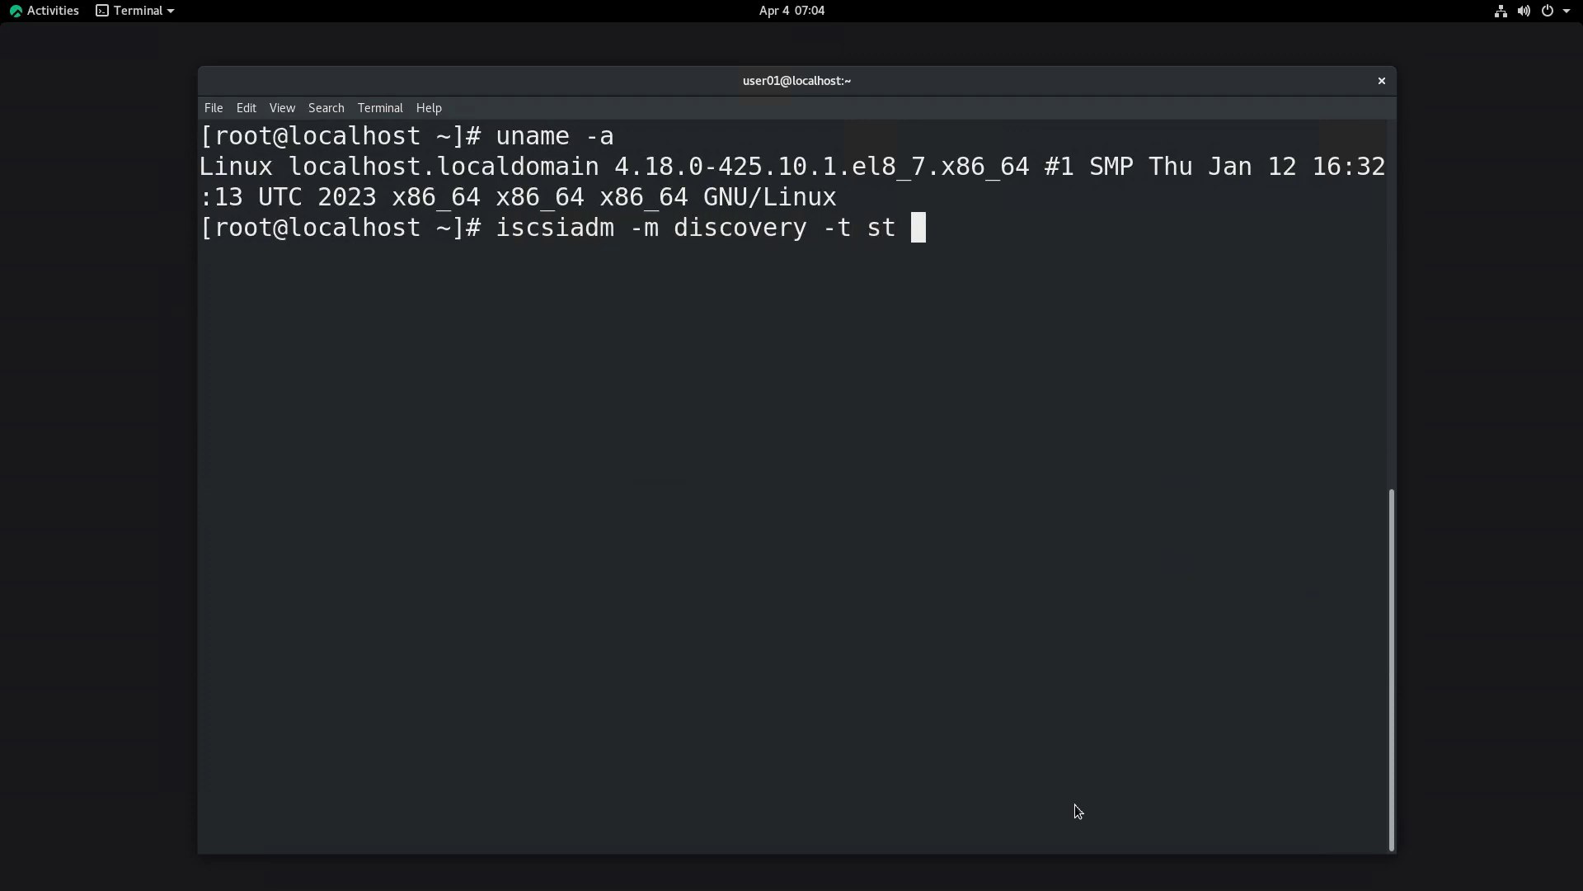
text(-p bloomba)
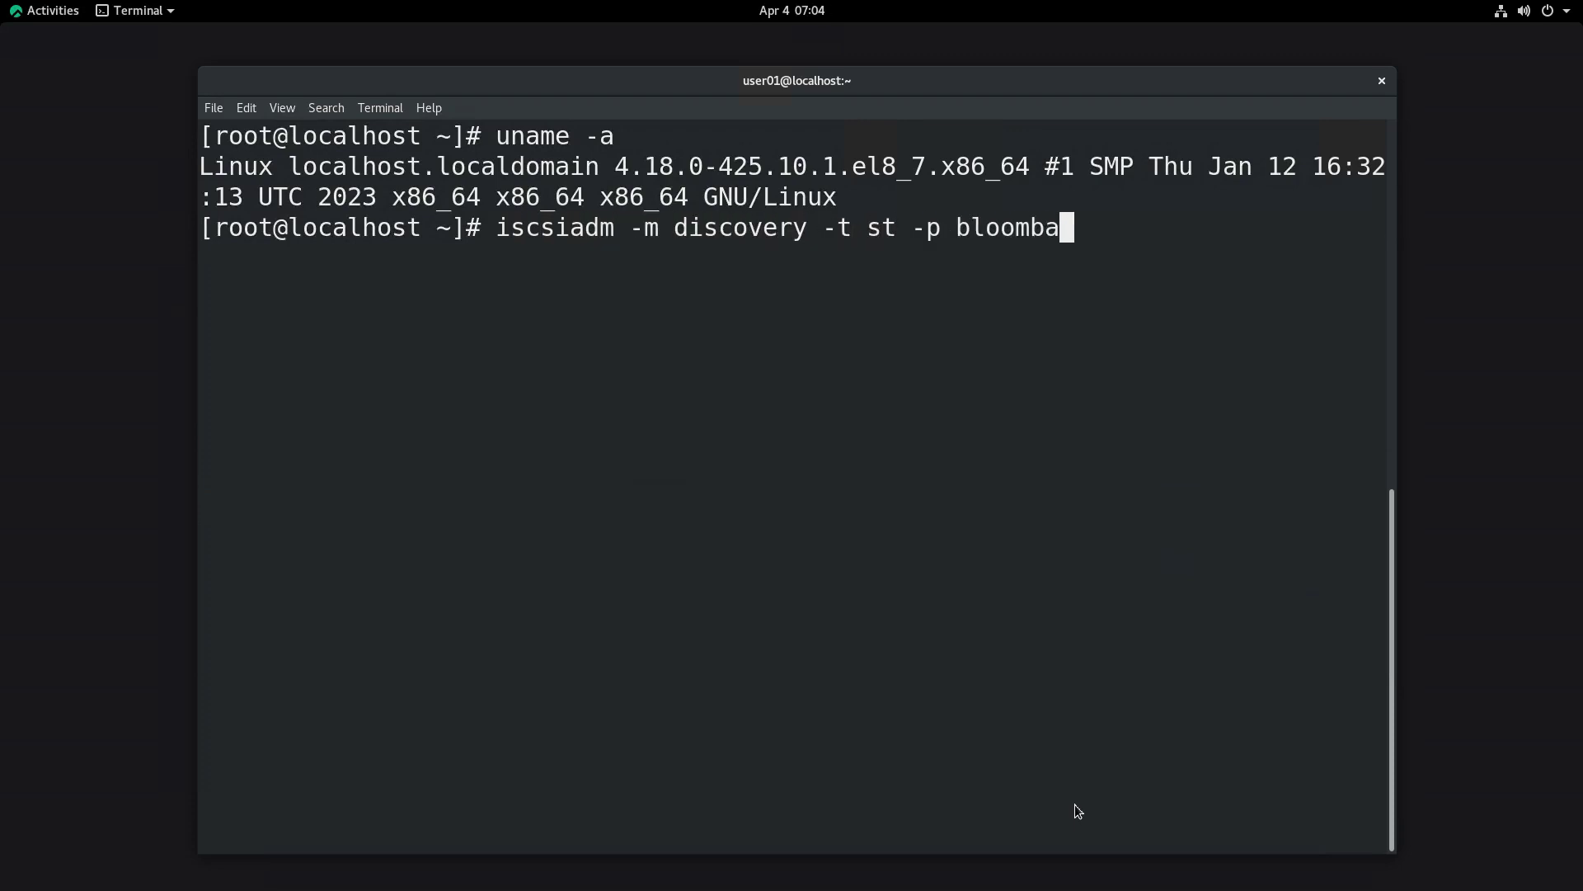
text(se01)
key(Return)
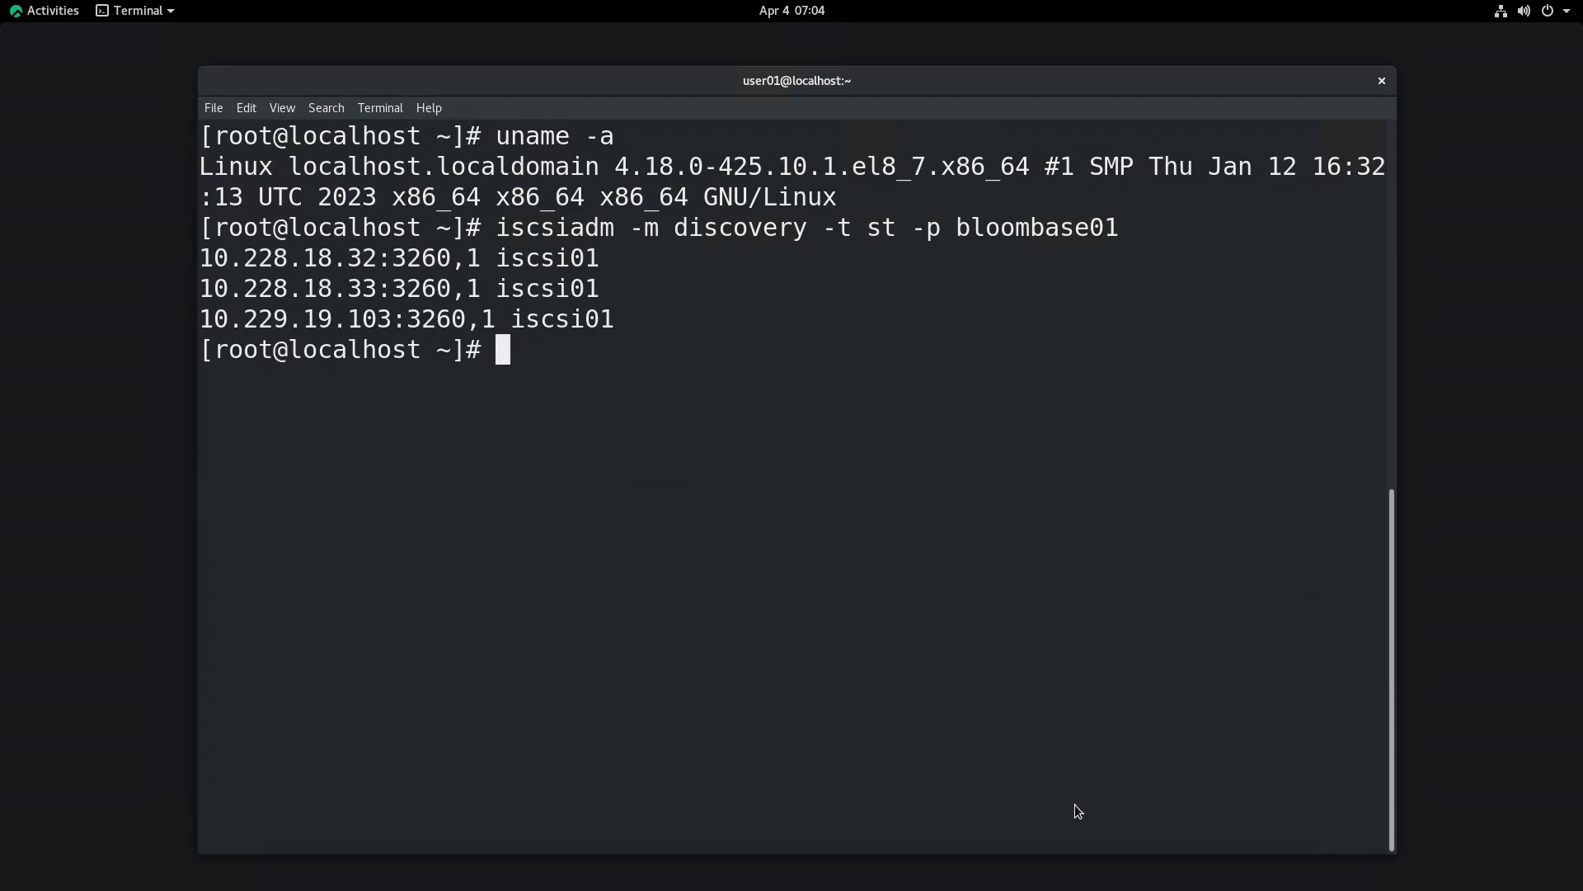
Step: List the active iSCSI sessions with iscsiadm -m session
text(iscsiadm )
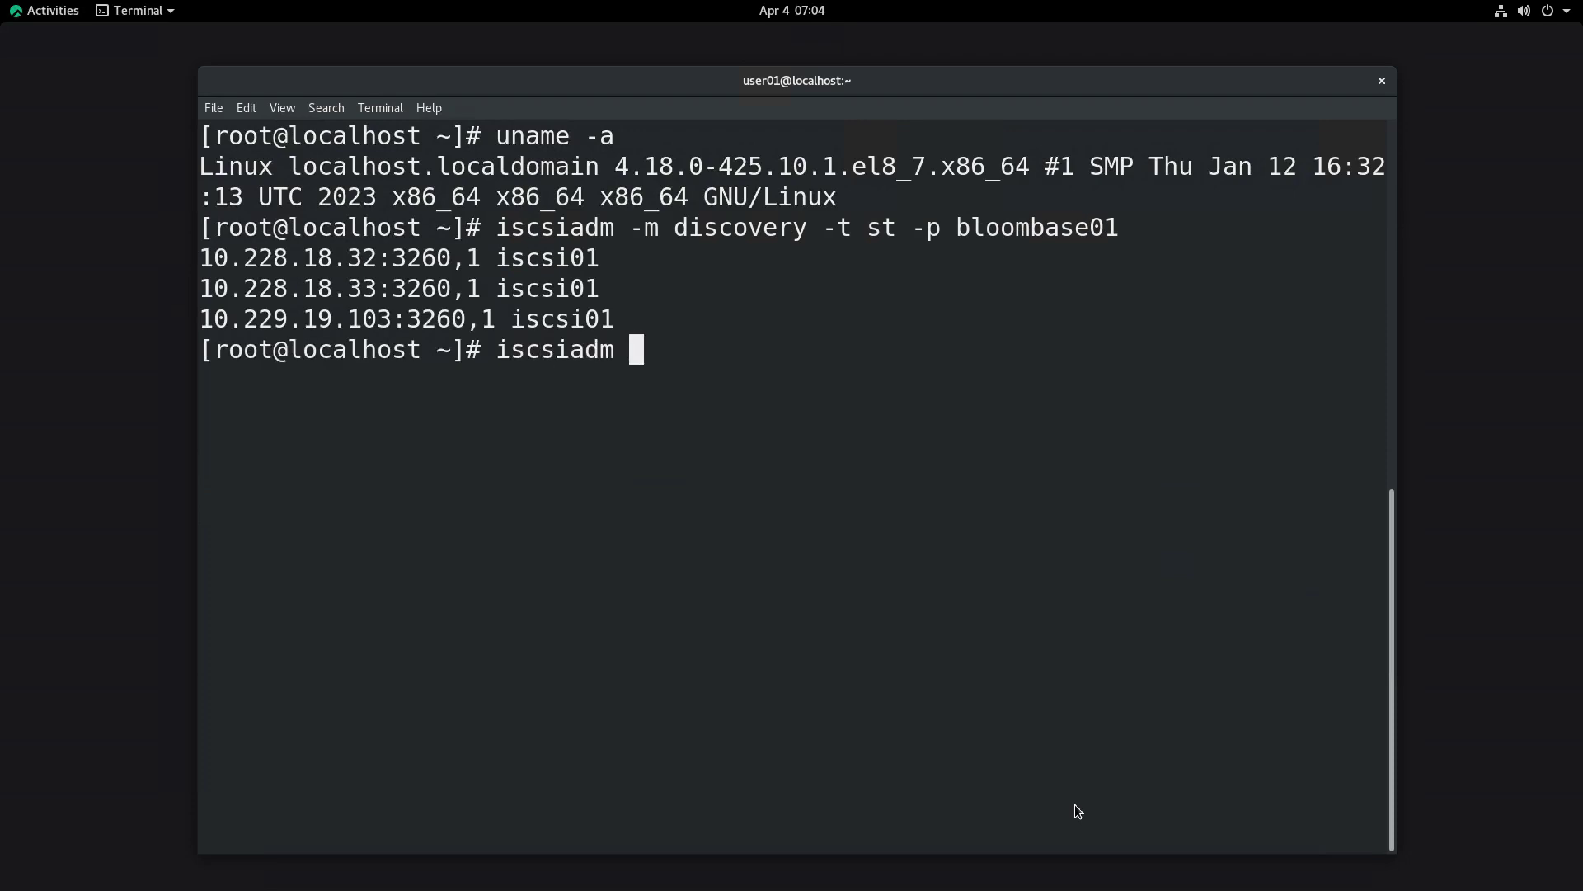
text(-m sessio)
text(n)
key(Return)
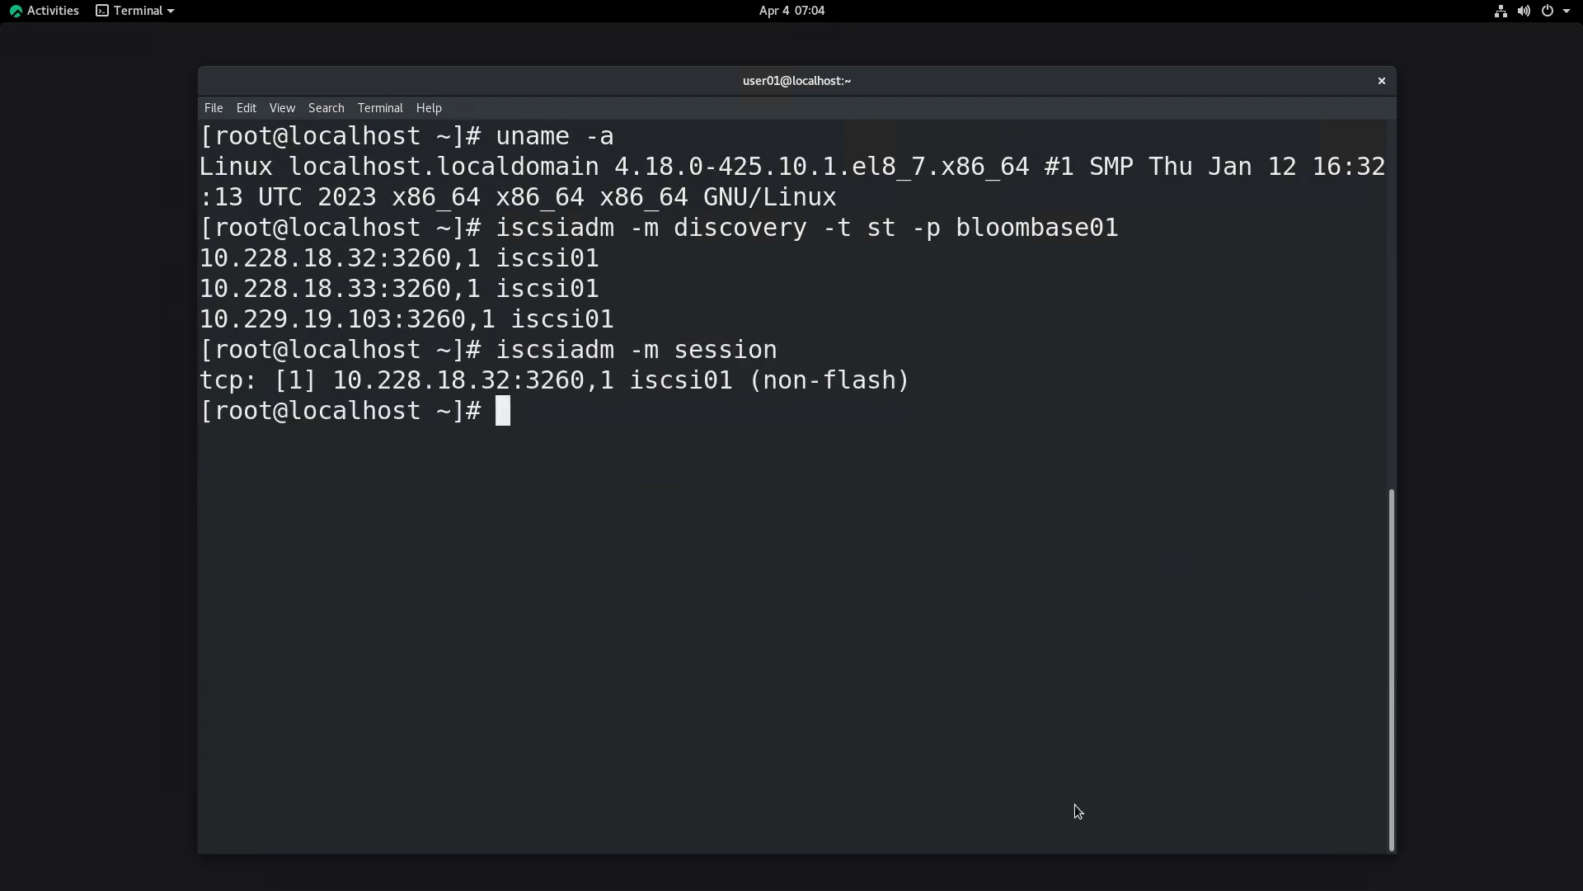
Step: List the disk hardware with lshw -class disk, inspect disk:0's logical name and serial, and clear the terminal
text(lshw -class disk)
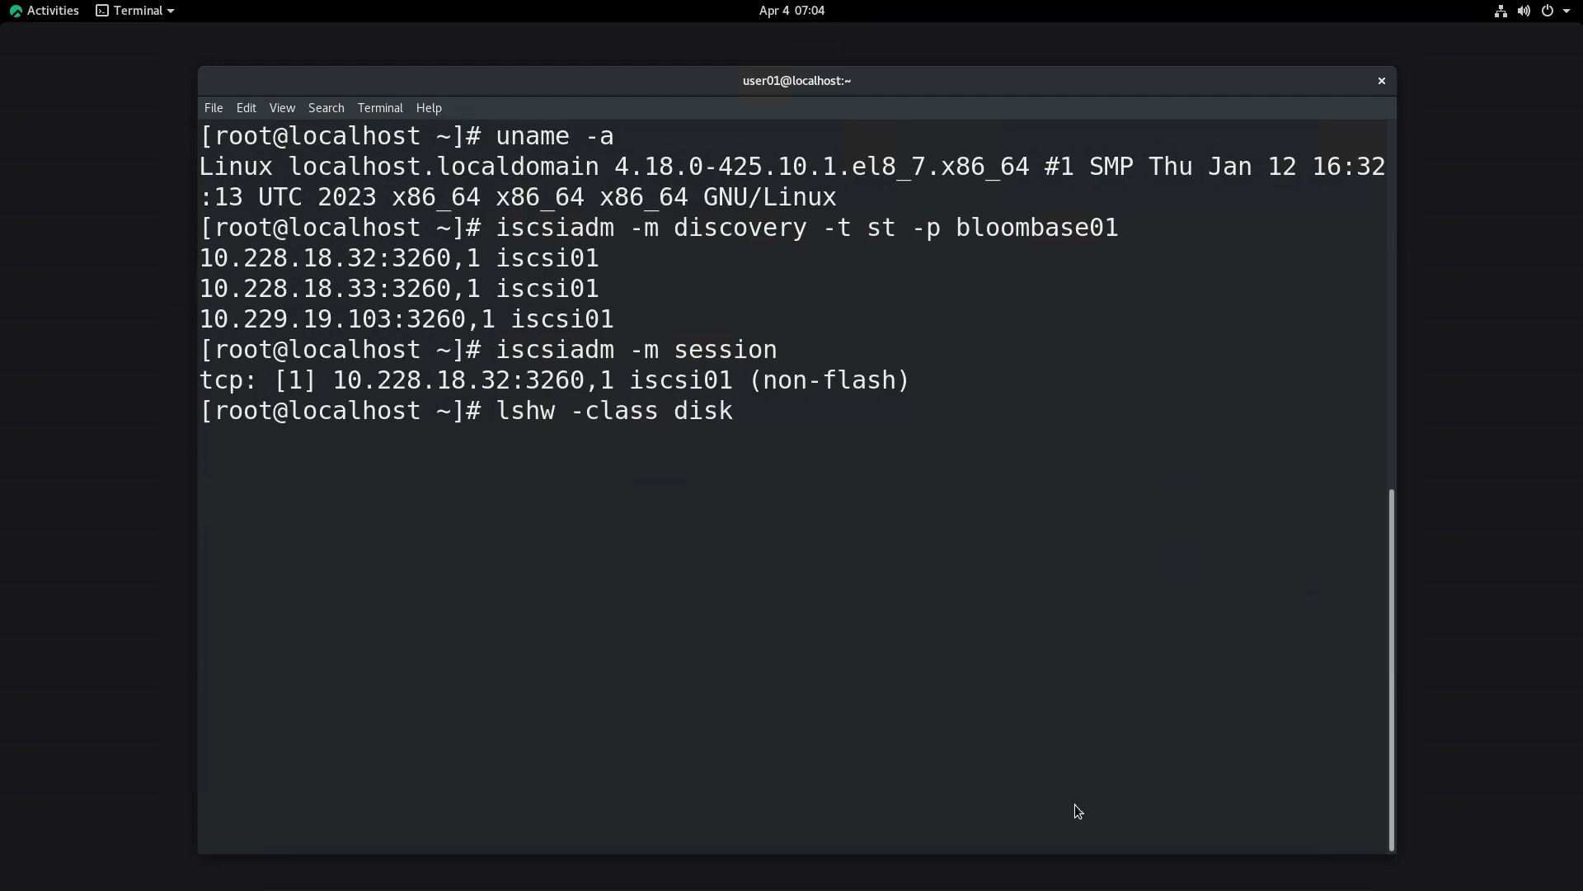
key(Return)
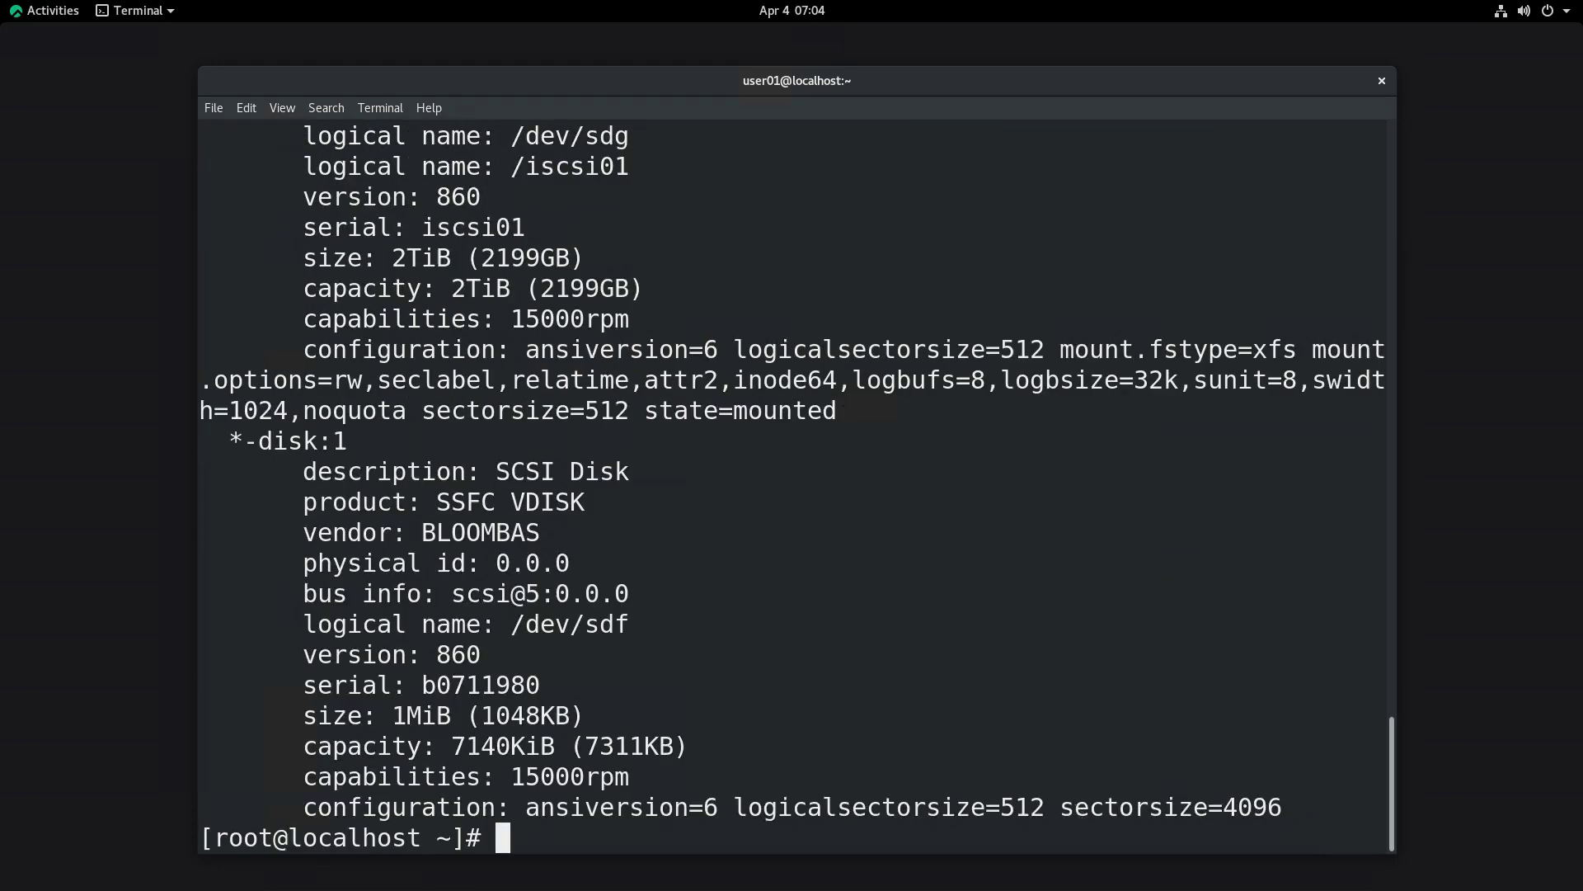
scroll(1050, 652, up, 3)
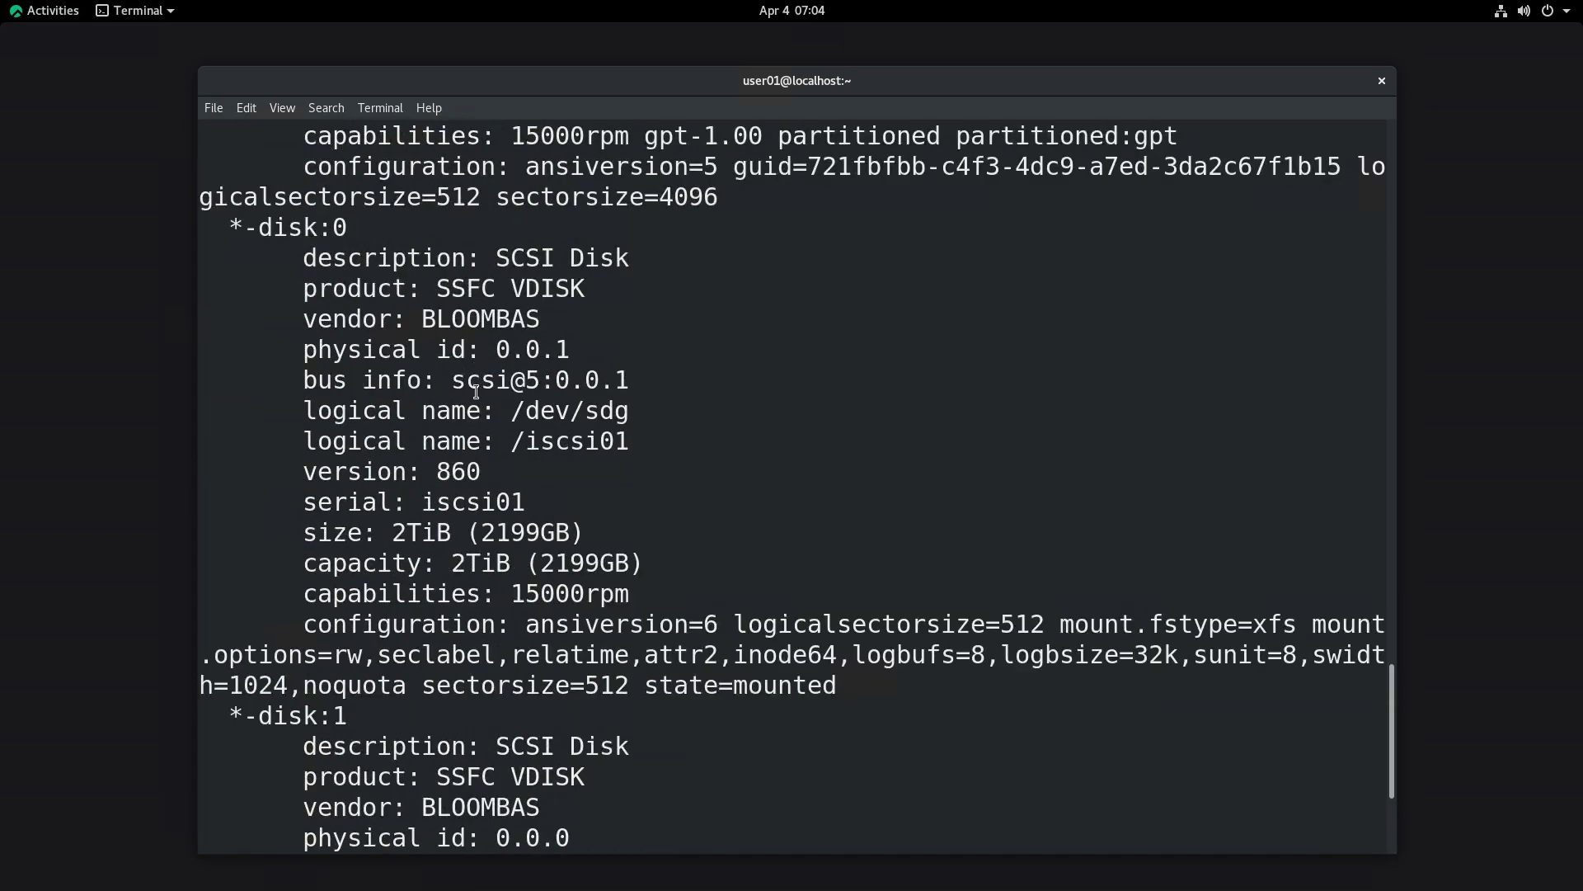
drag(517, 413, 633, 413)
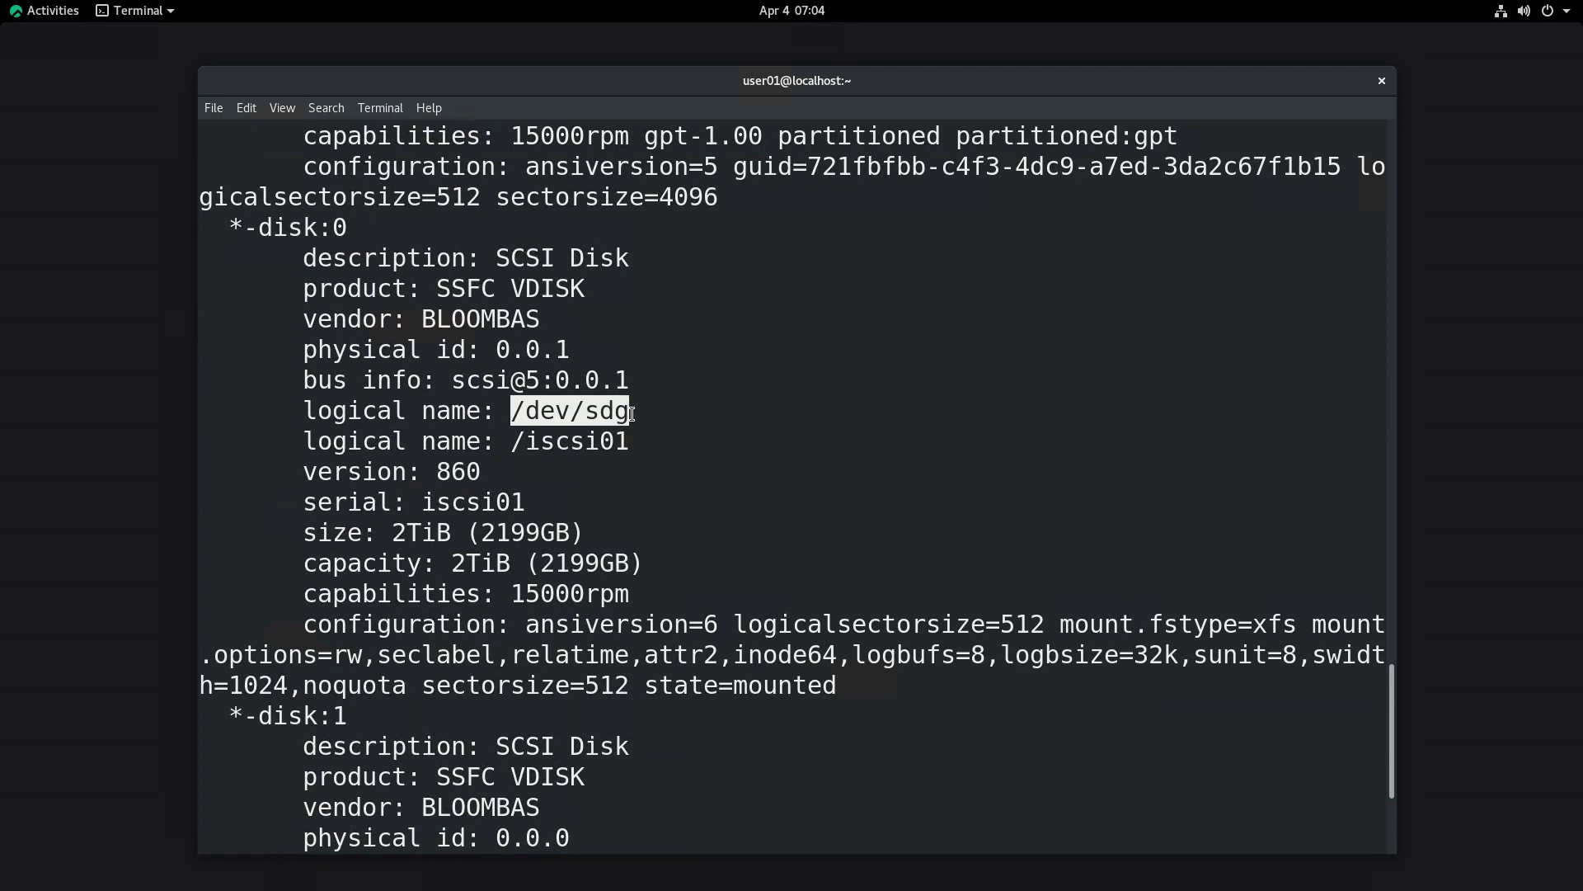
drag(394, 533, 526, 503)
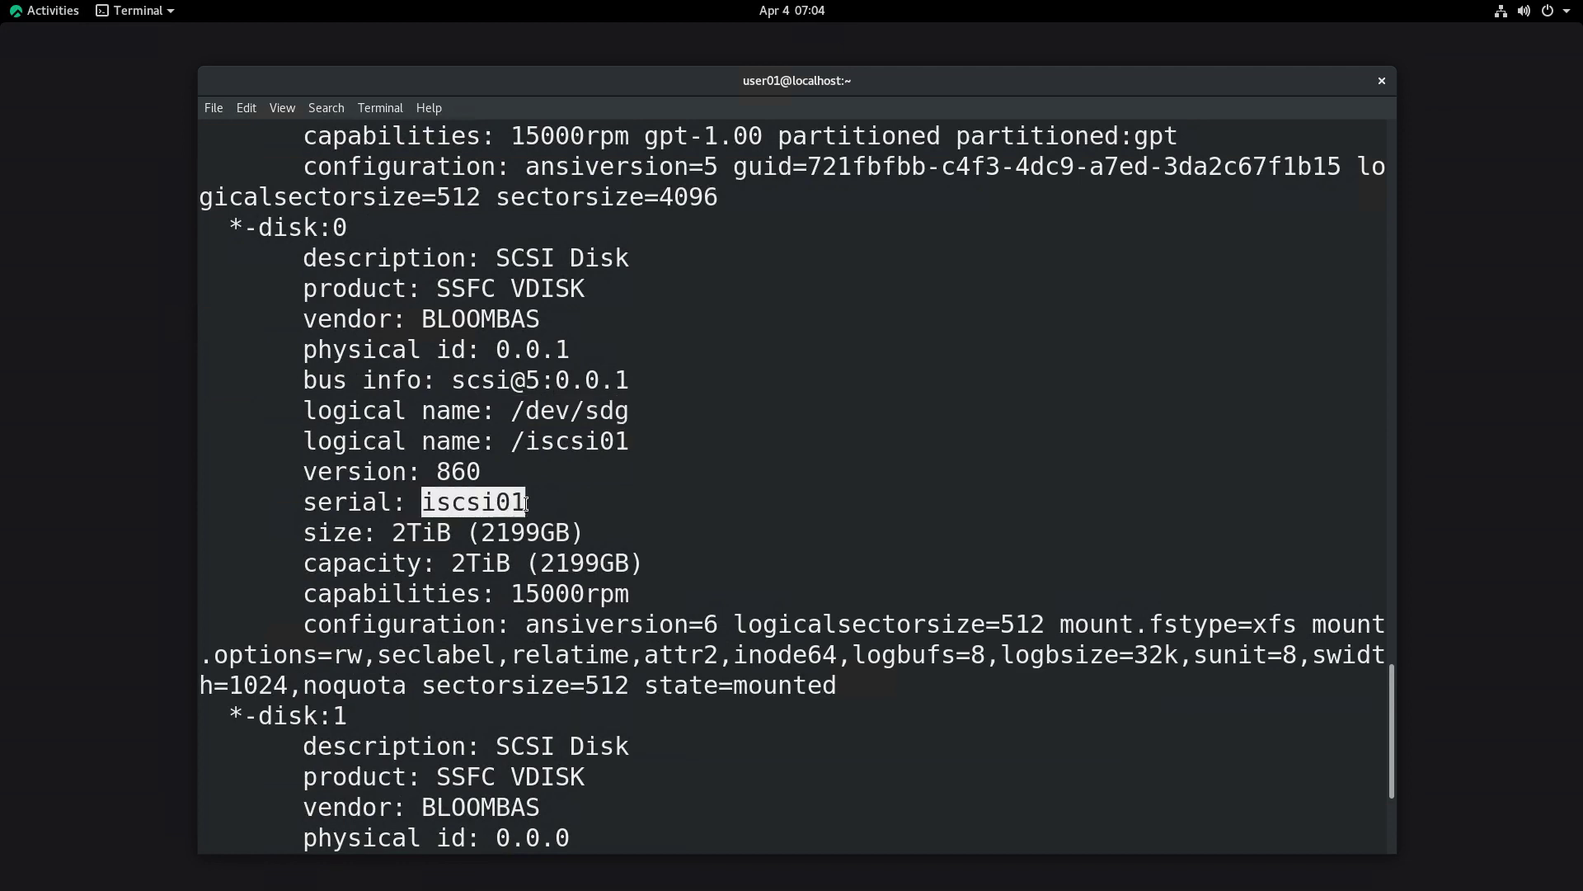
click(741, 525)
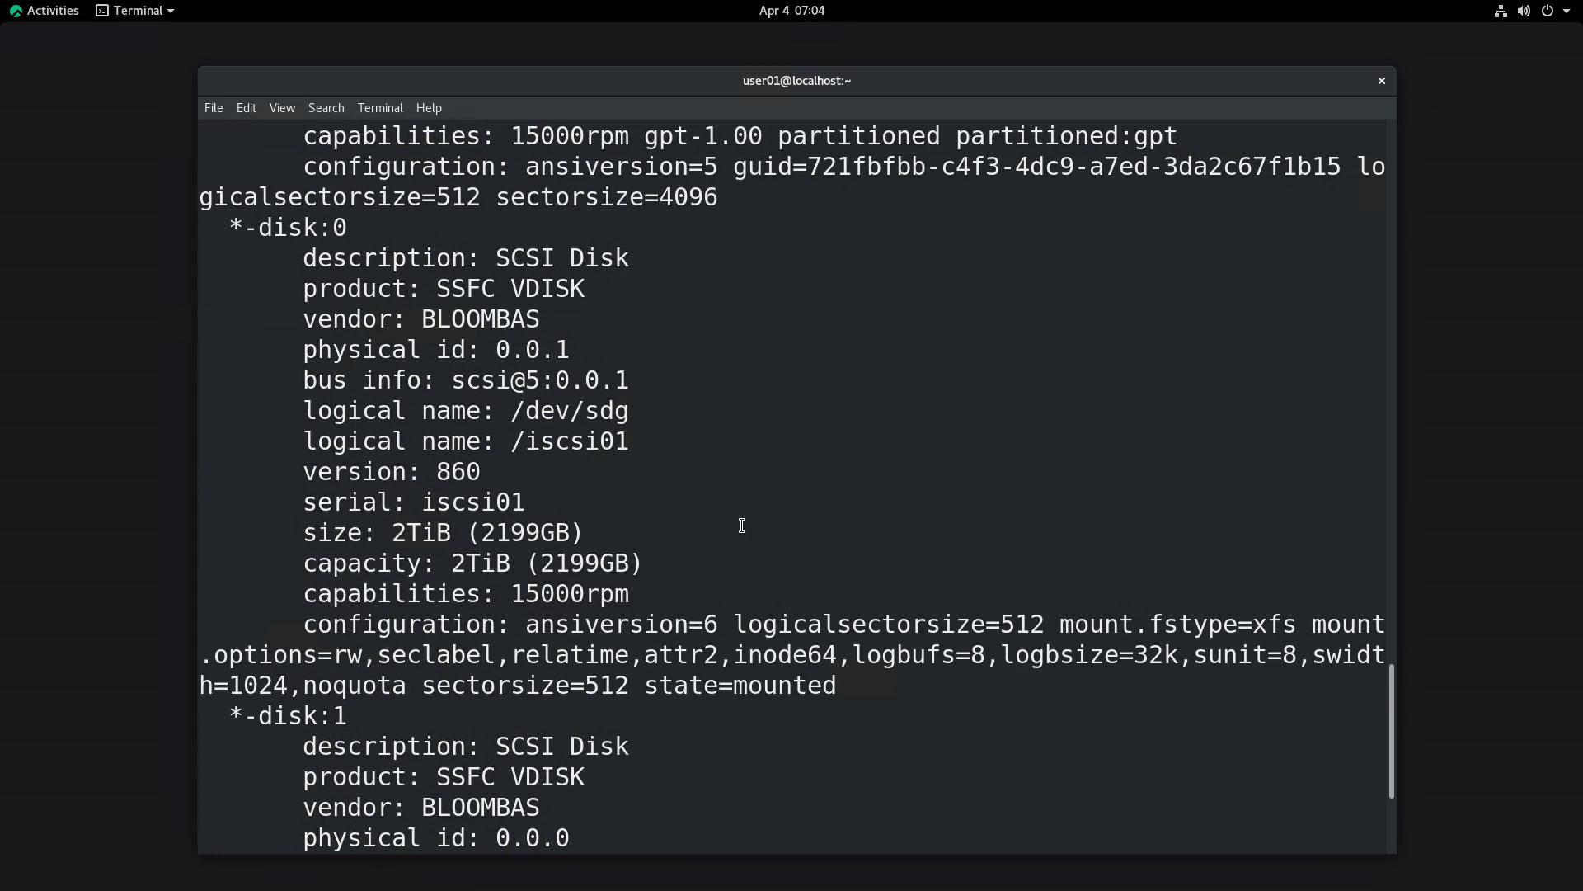
text(clear)
key(Return)
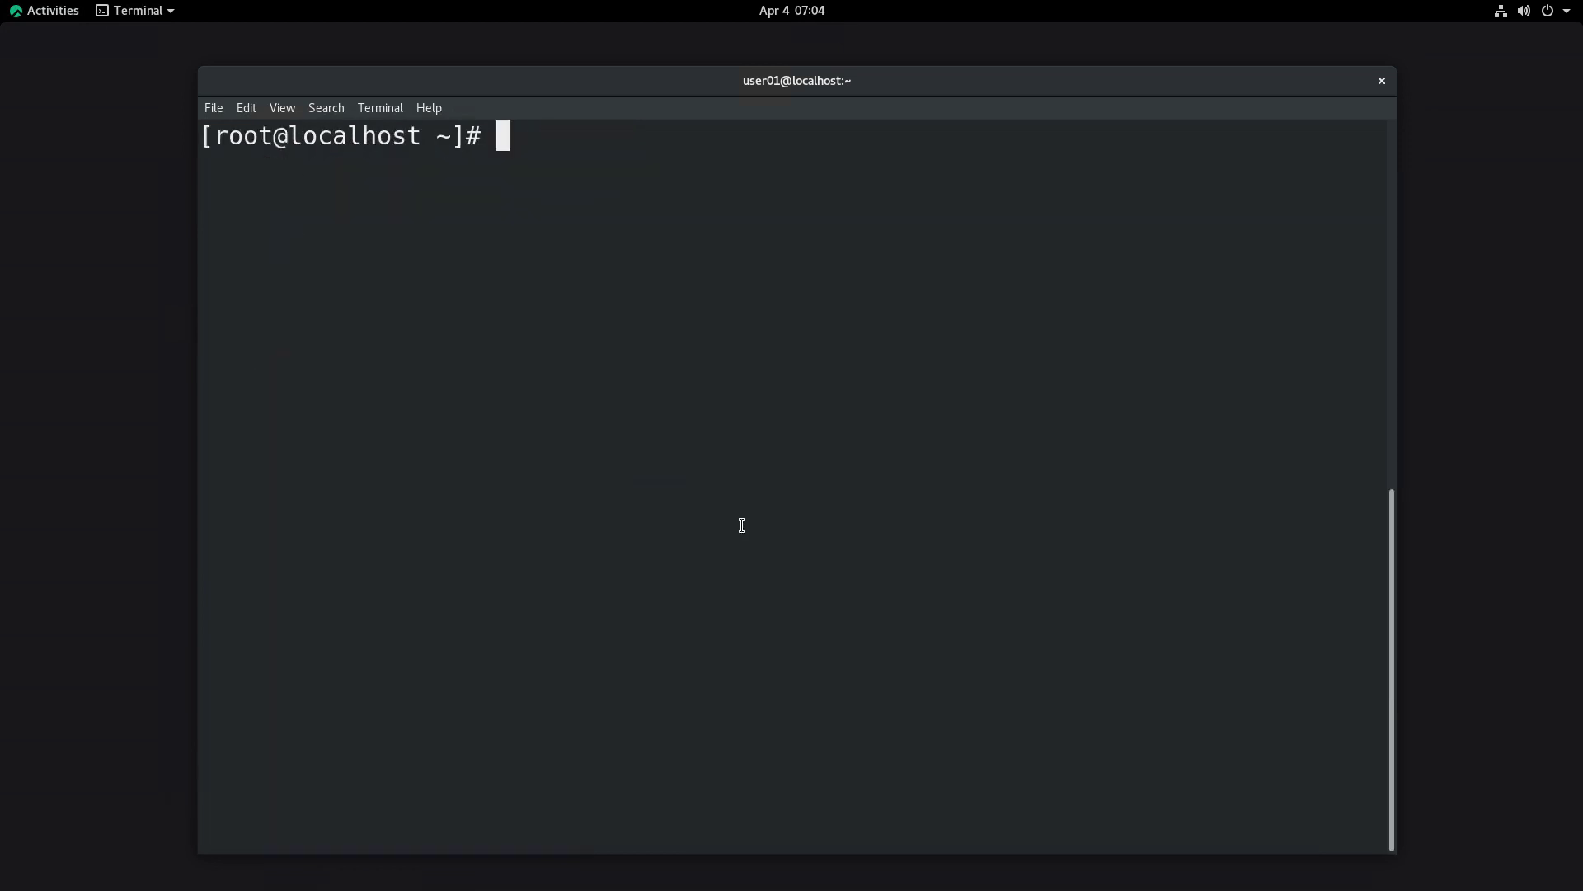
Step: Check where the encrypted iSCSI disk is mounted with mount | grep /dev/sdg
text(mount |)
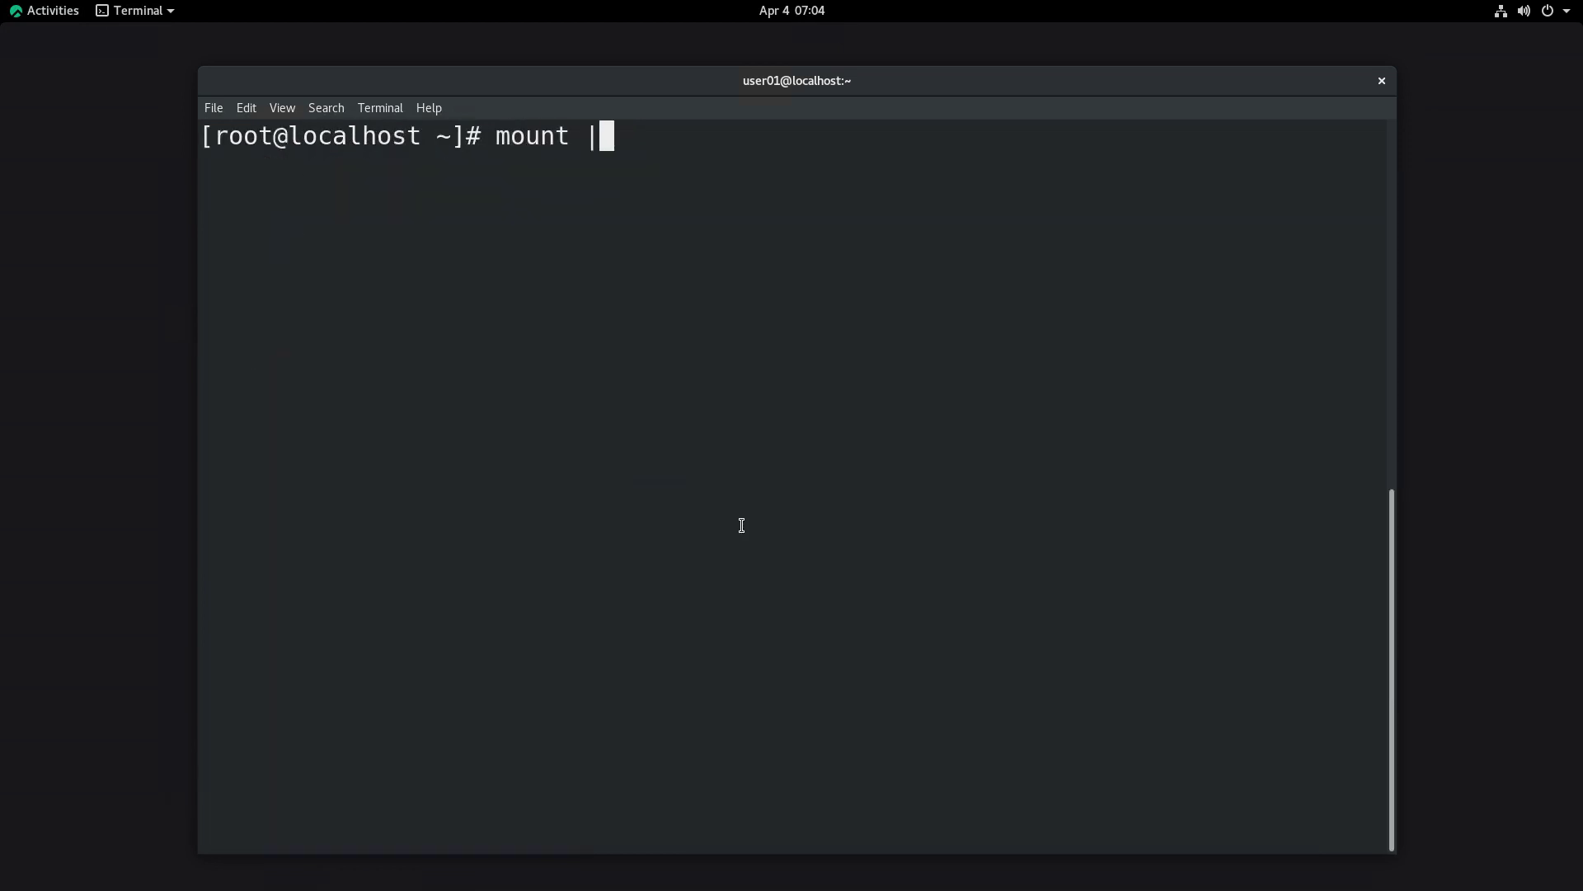
text( grep /dev/)
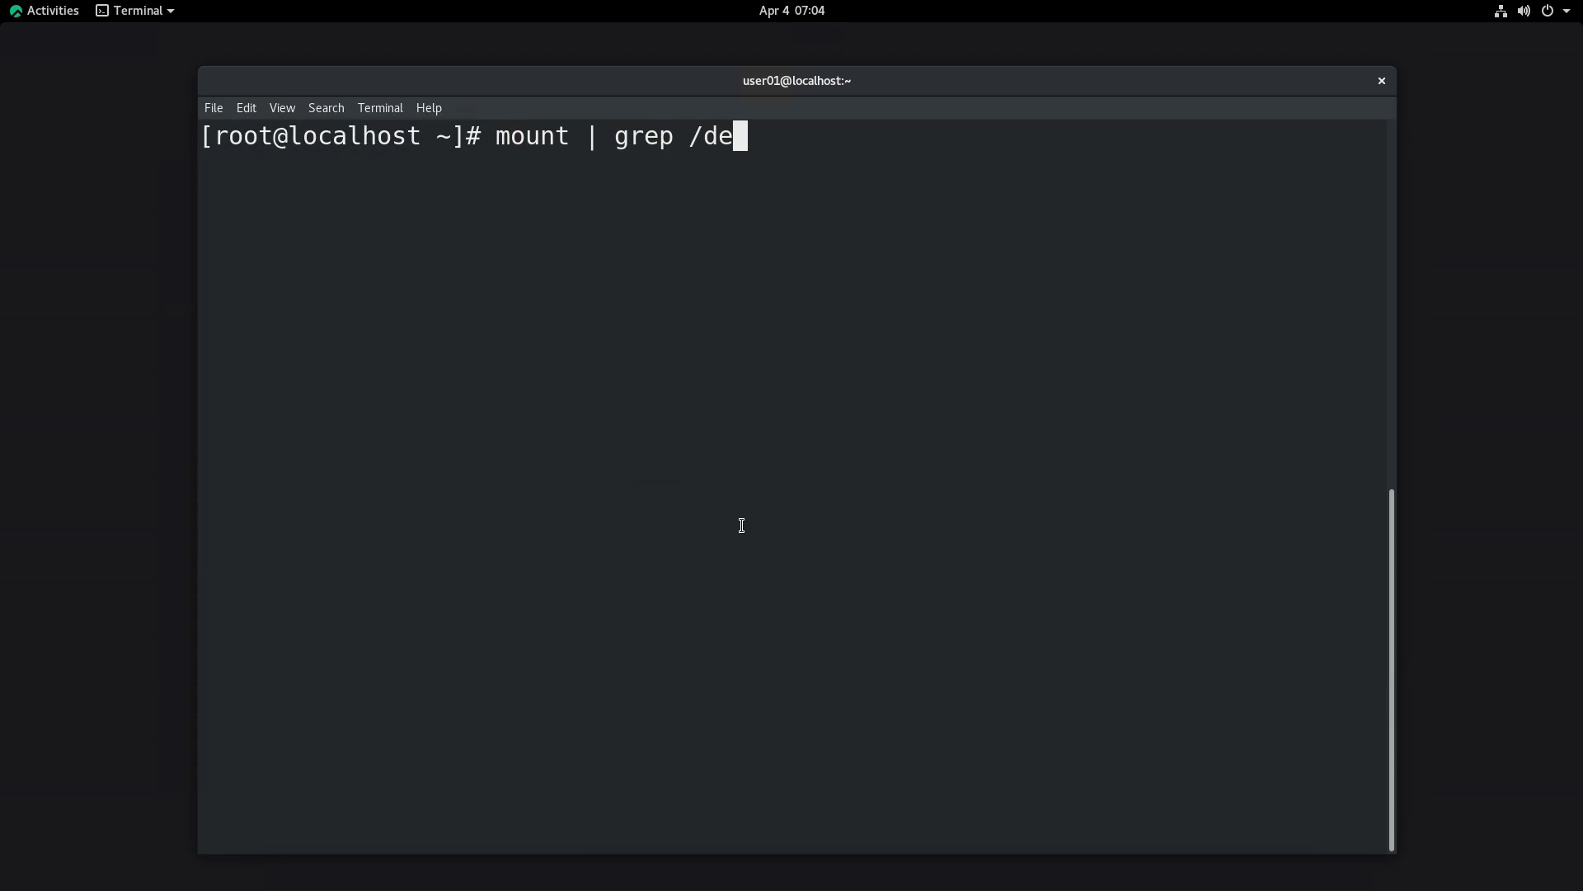
text(sdg)
key(Return)
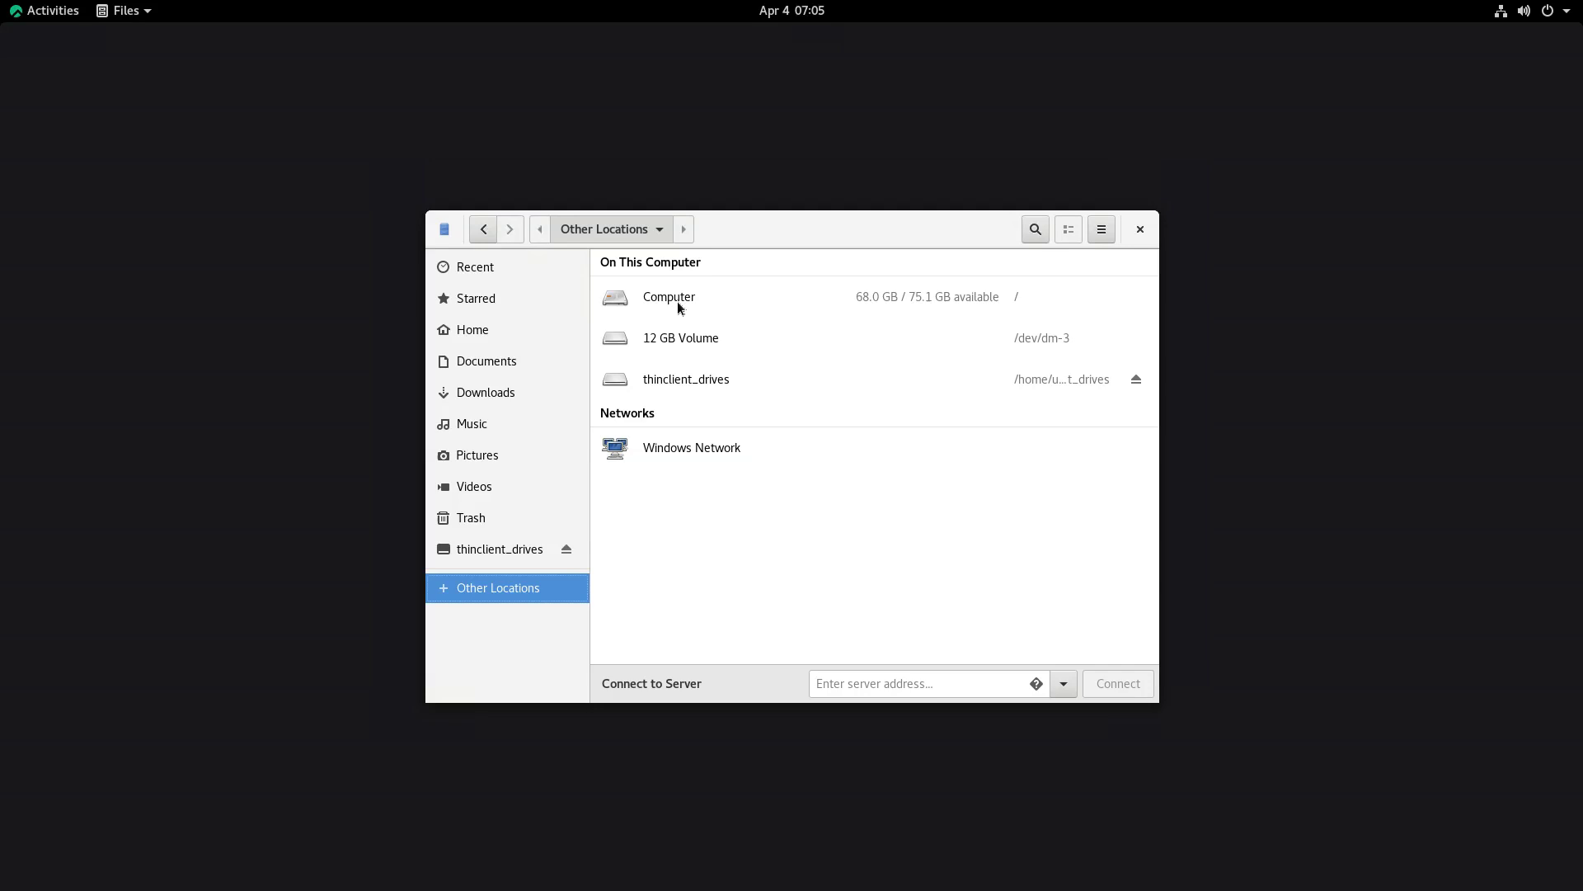
Step: In Files, browse from Computer into iscsi01, DICOM Datasets, GSPS_knee and its DICOM folder to examine the stored medical images
click(675, 299)
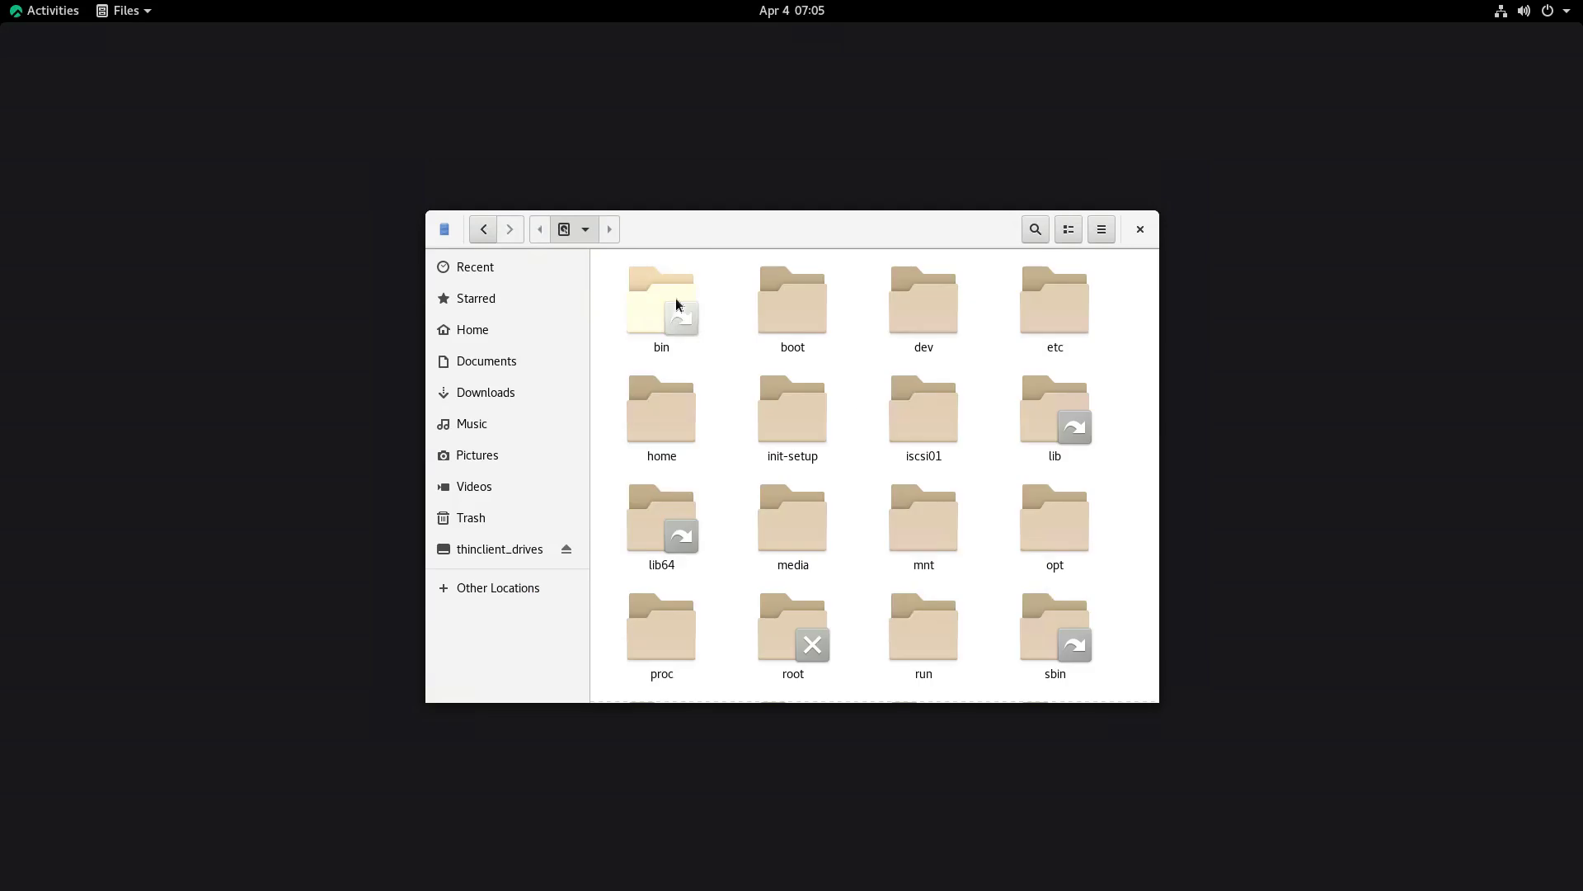
double_click(933, 429)
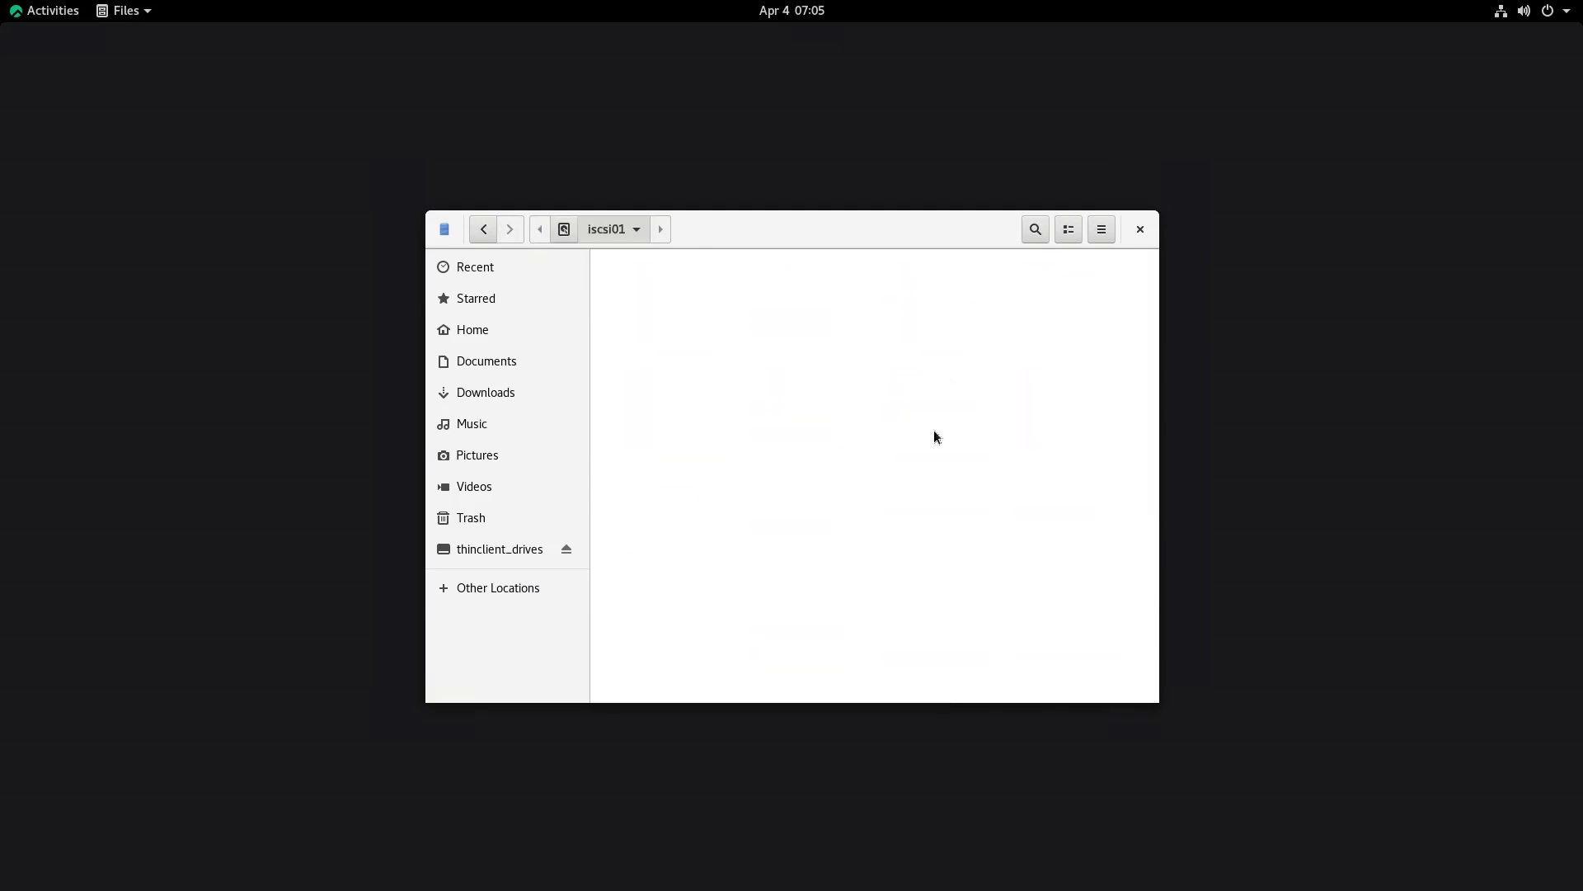
double_click(685, 324)
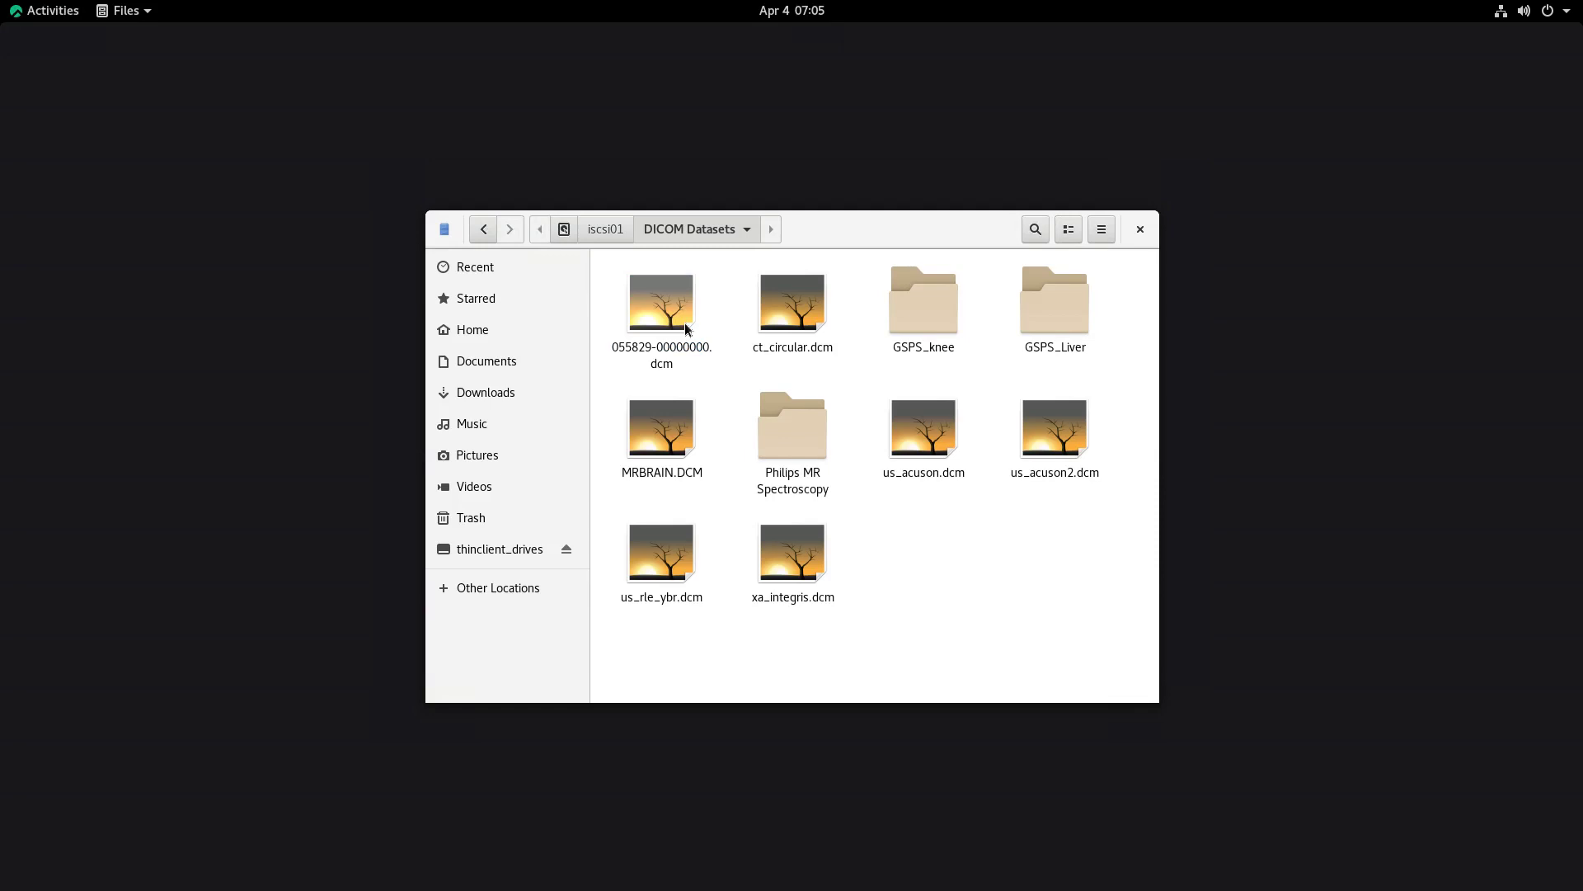
click(934, 315)
double_click(934, 315)
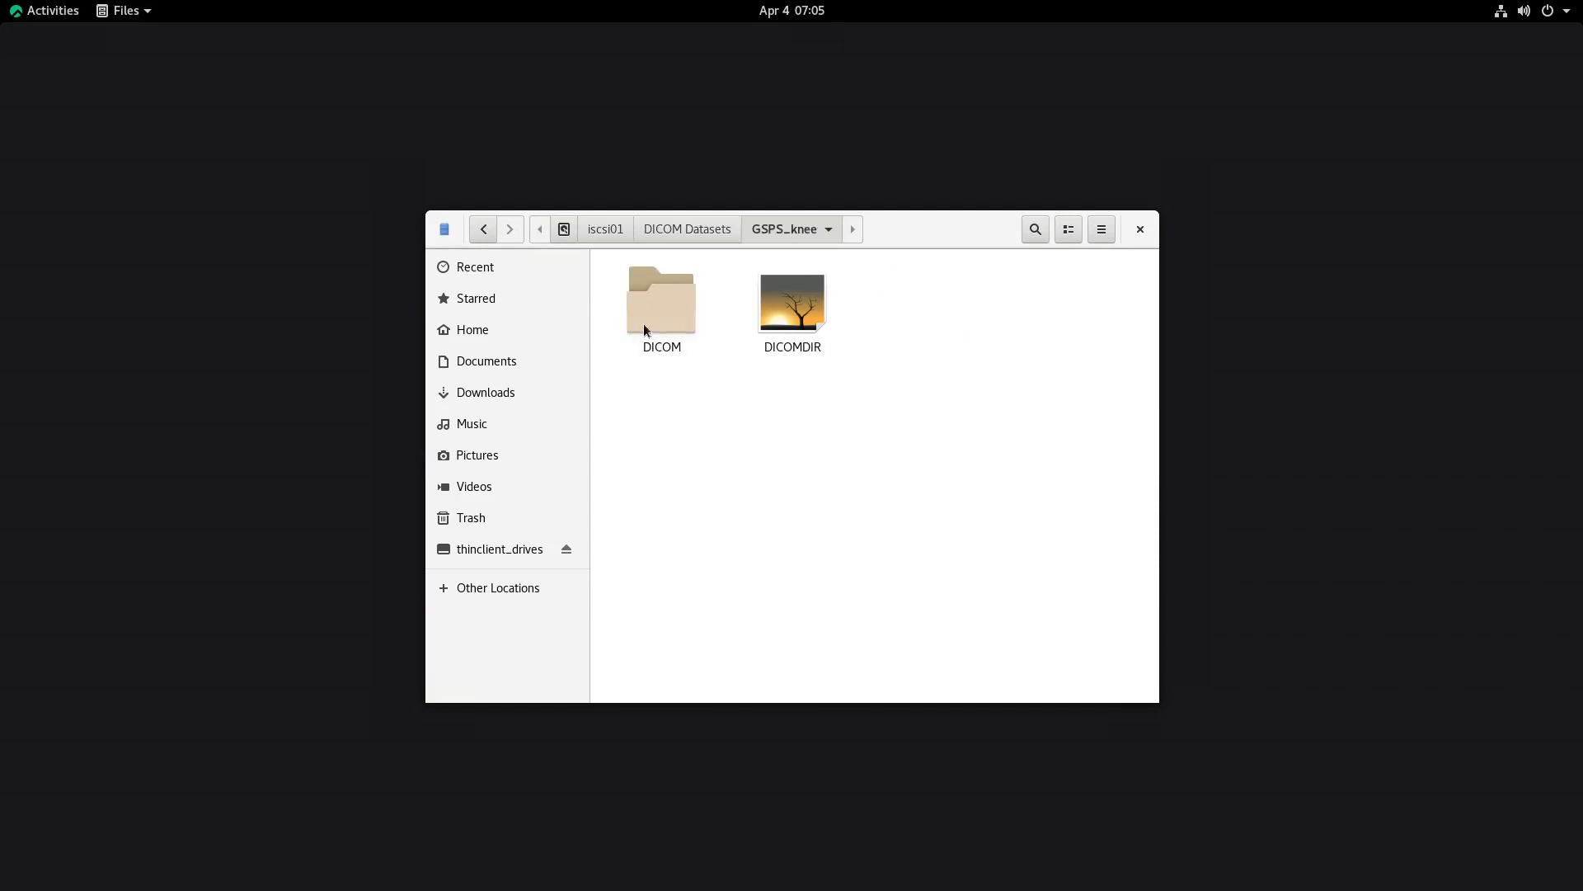
double_click(663, 315)
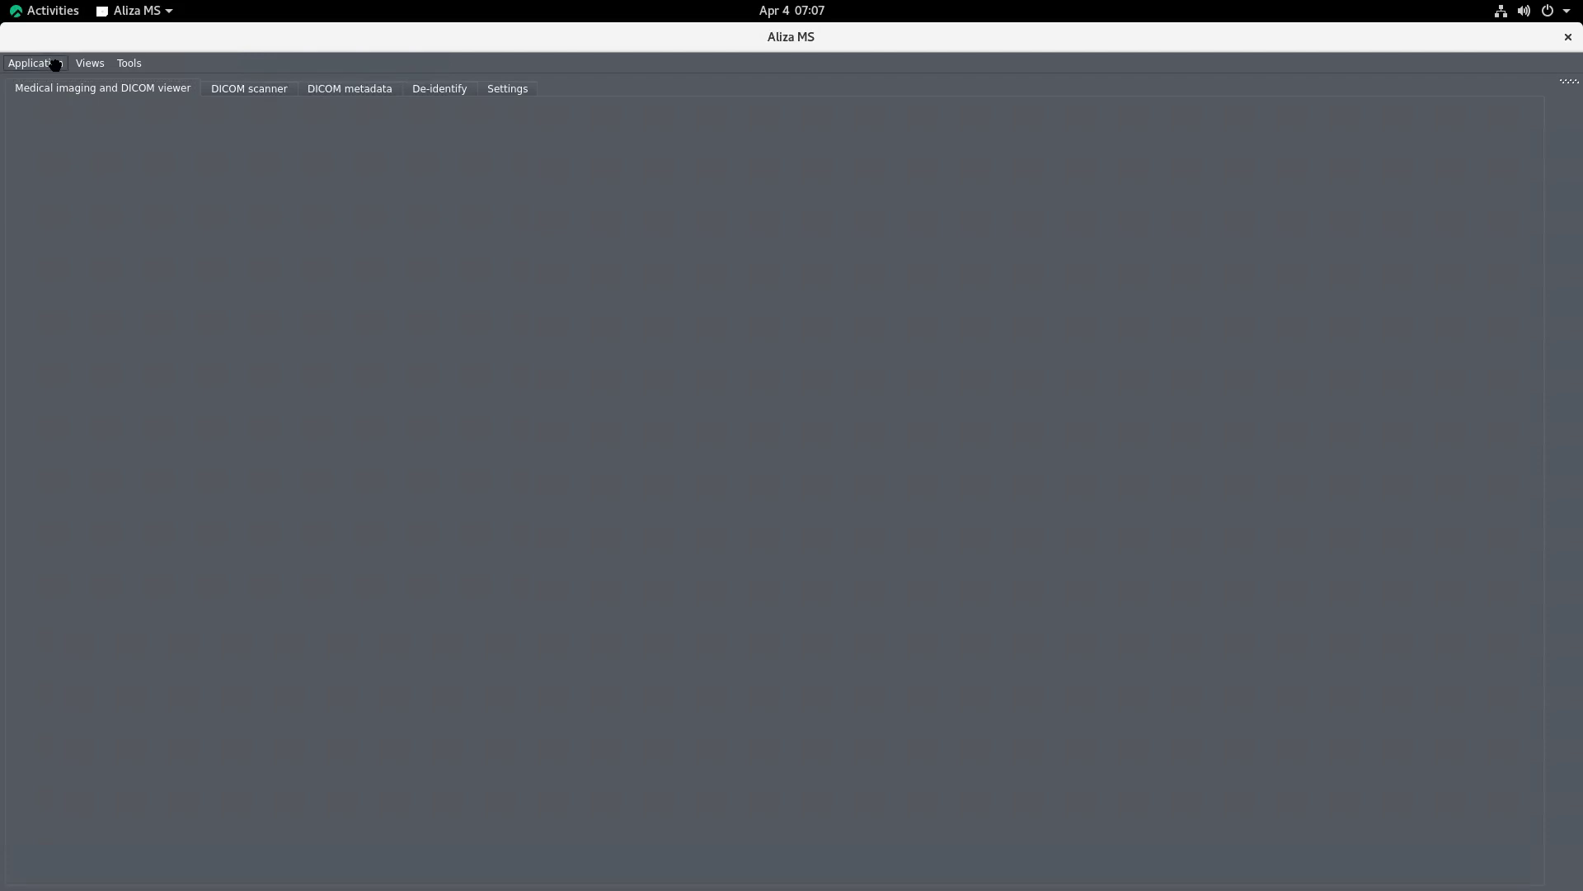
Step: In Aliza MS, view the application's version information and dismiss it
click(54, 63)
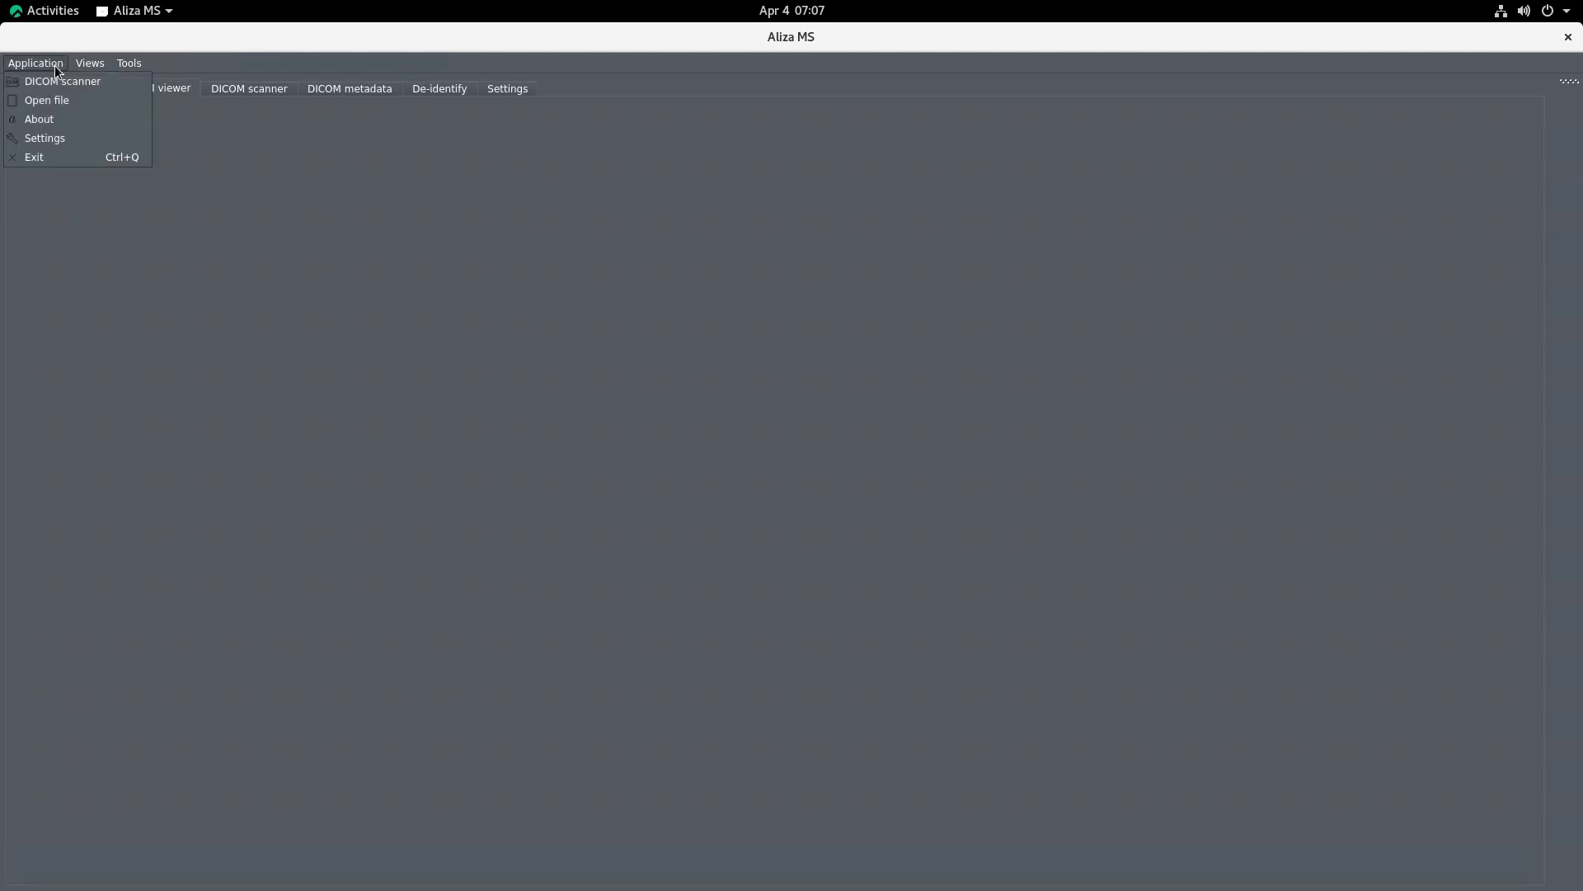
click(52, 121)
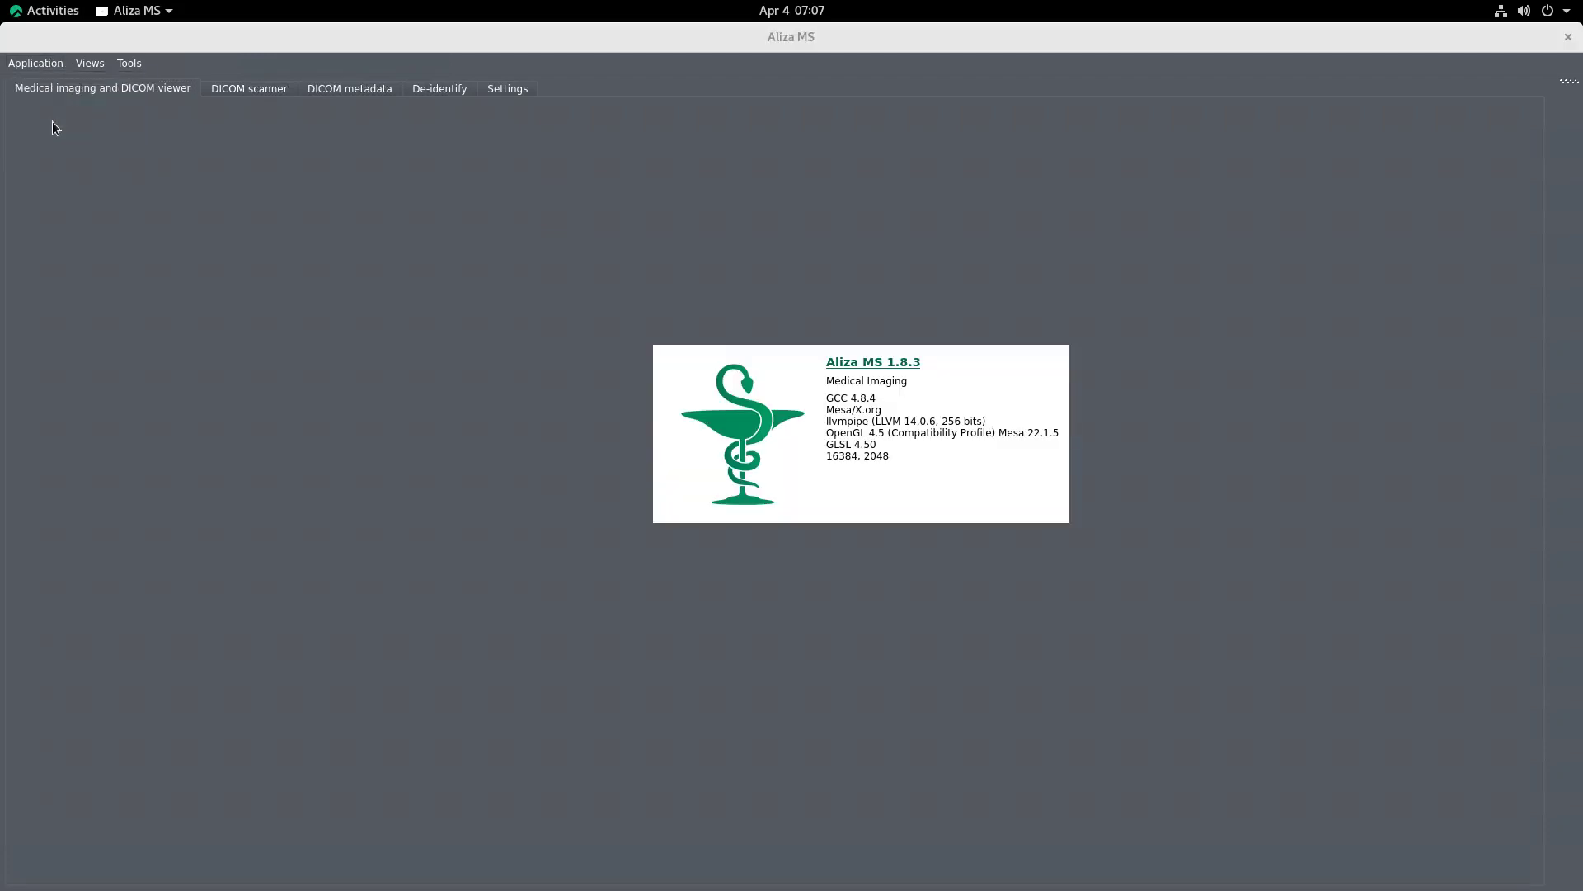
click(33, 63)
Step: Bring up the file selection for opening a DICOM image in the viewer
click(33, 63)
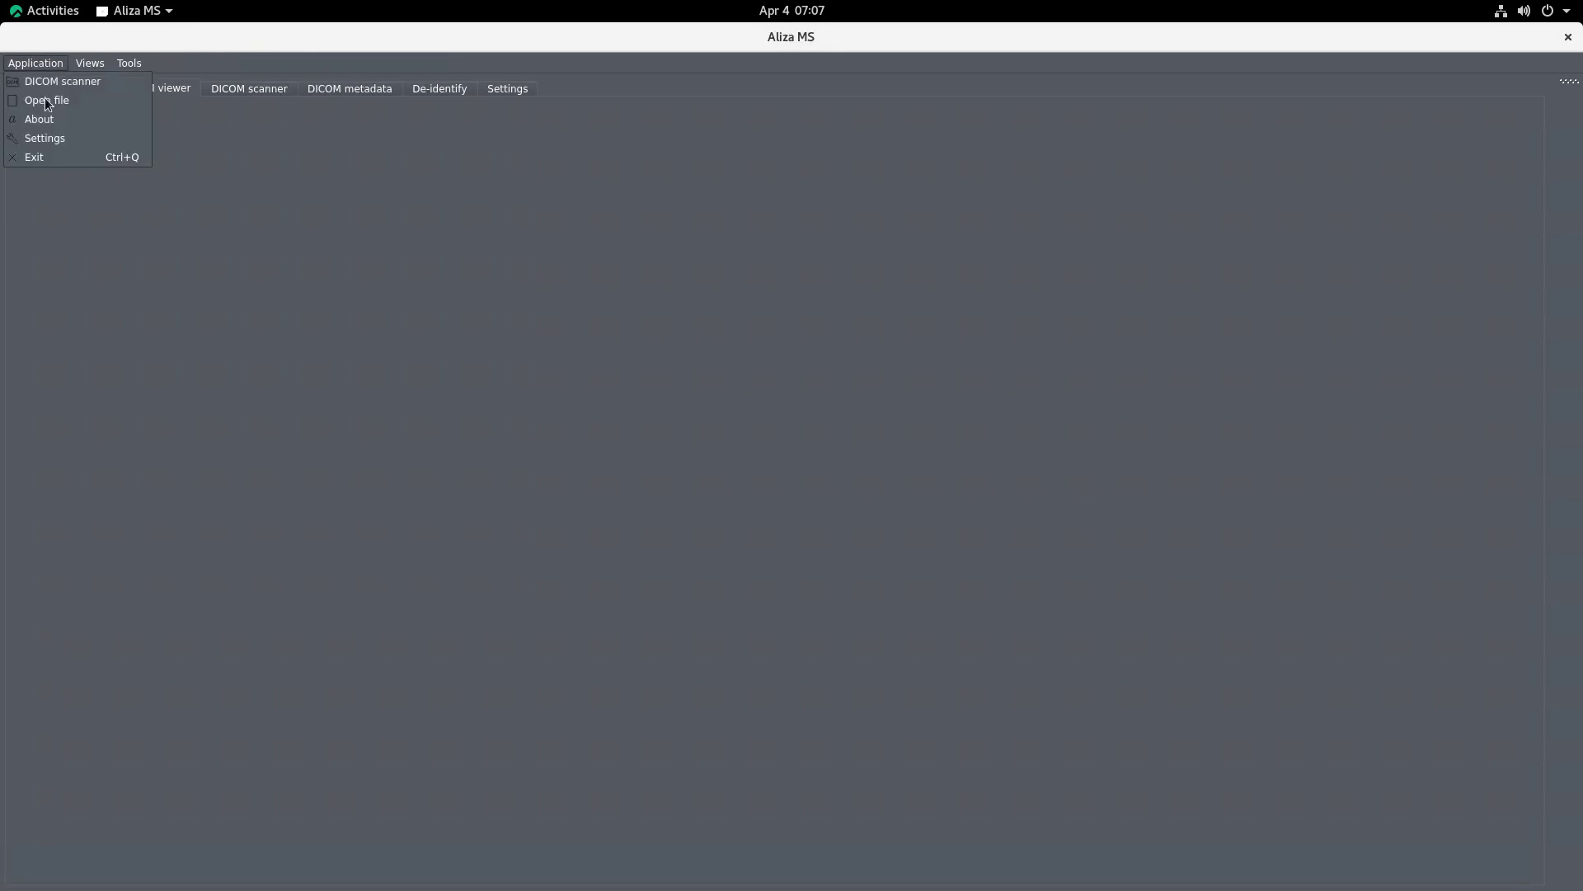
click(44, 97)
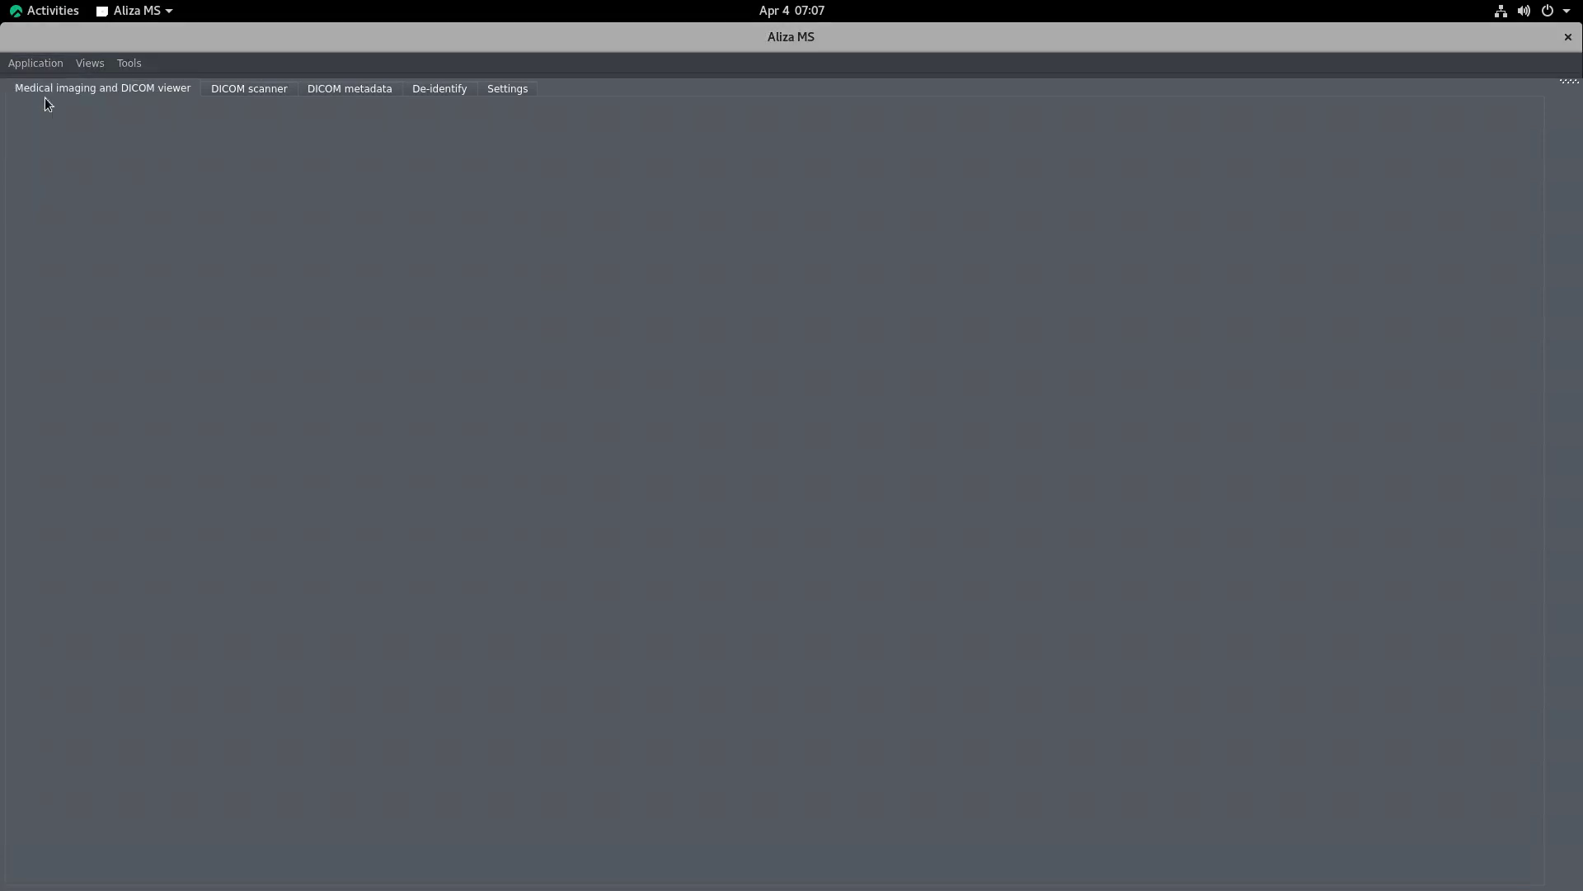